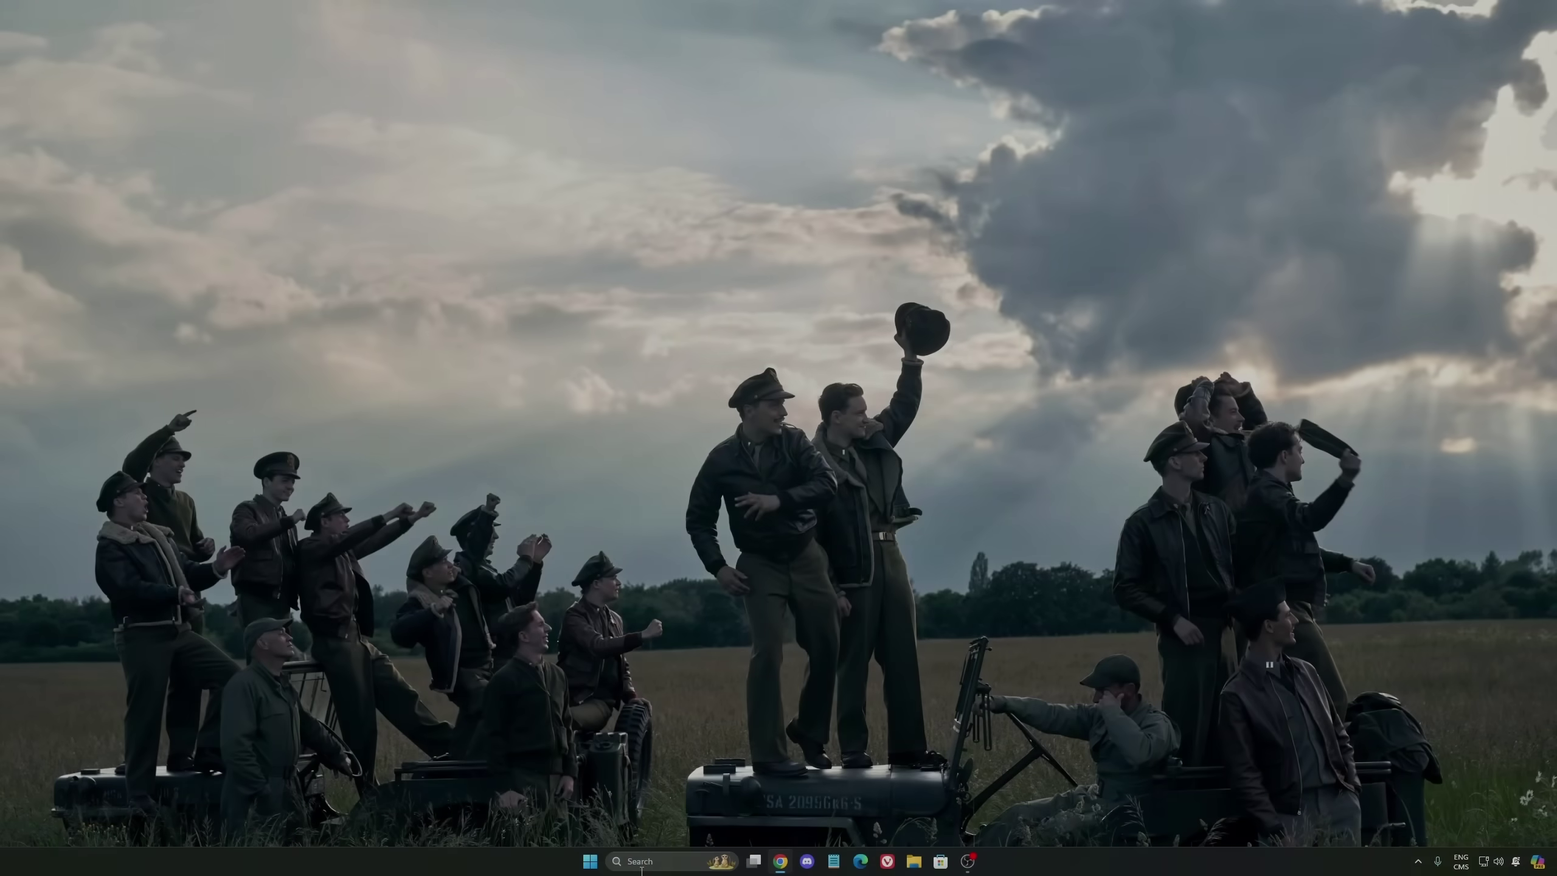
# - Launch the Settings app by searching 'settings' from the taskbar search box
pyautogui.click(648, 861)
pyautogui.write('settings')
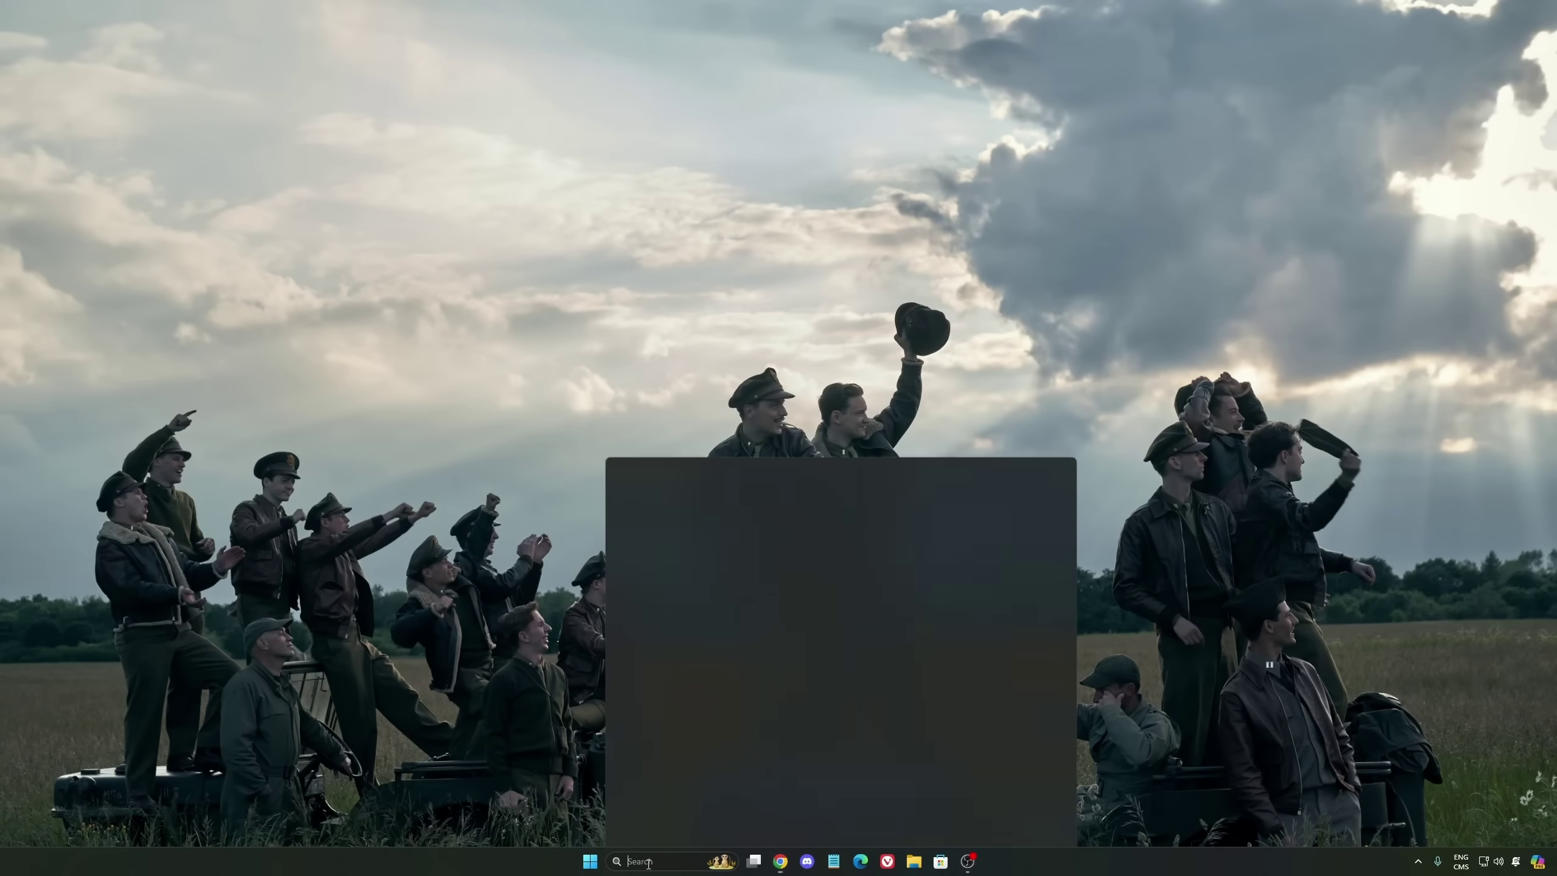
pyautogui.write('ti')
pyautogui.press('Return')
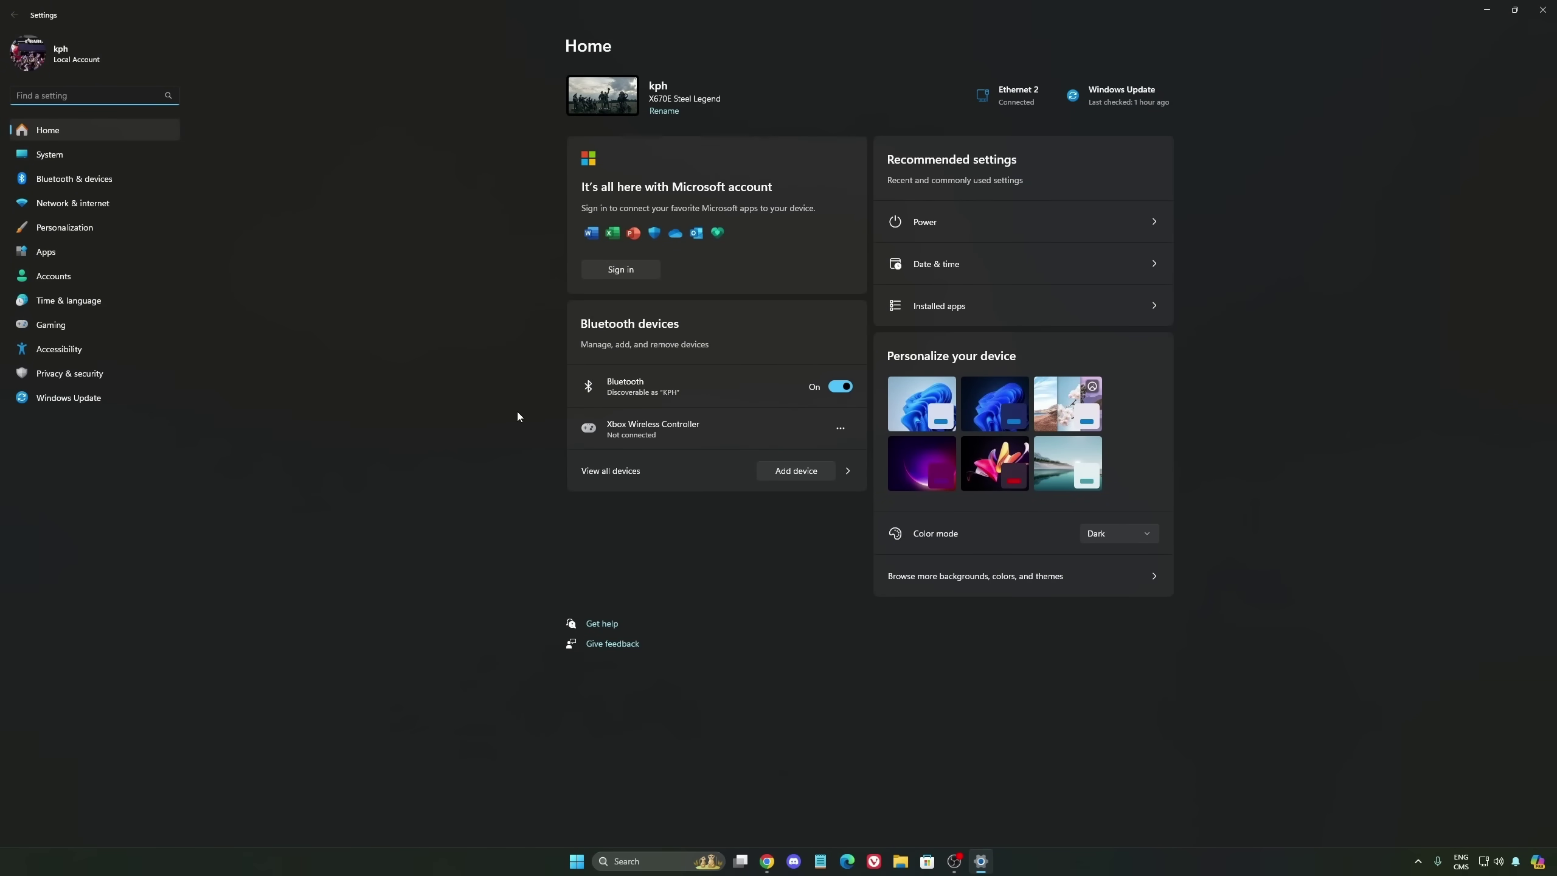
# - Look over Gaming > Game Bar, then view Default graphics settings with GPU scheduling and Auto HDR on
pyautogui.click(81, 329)
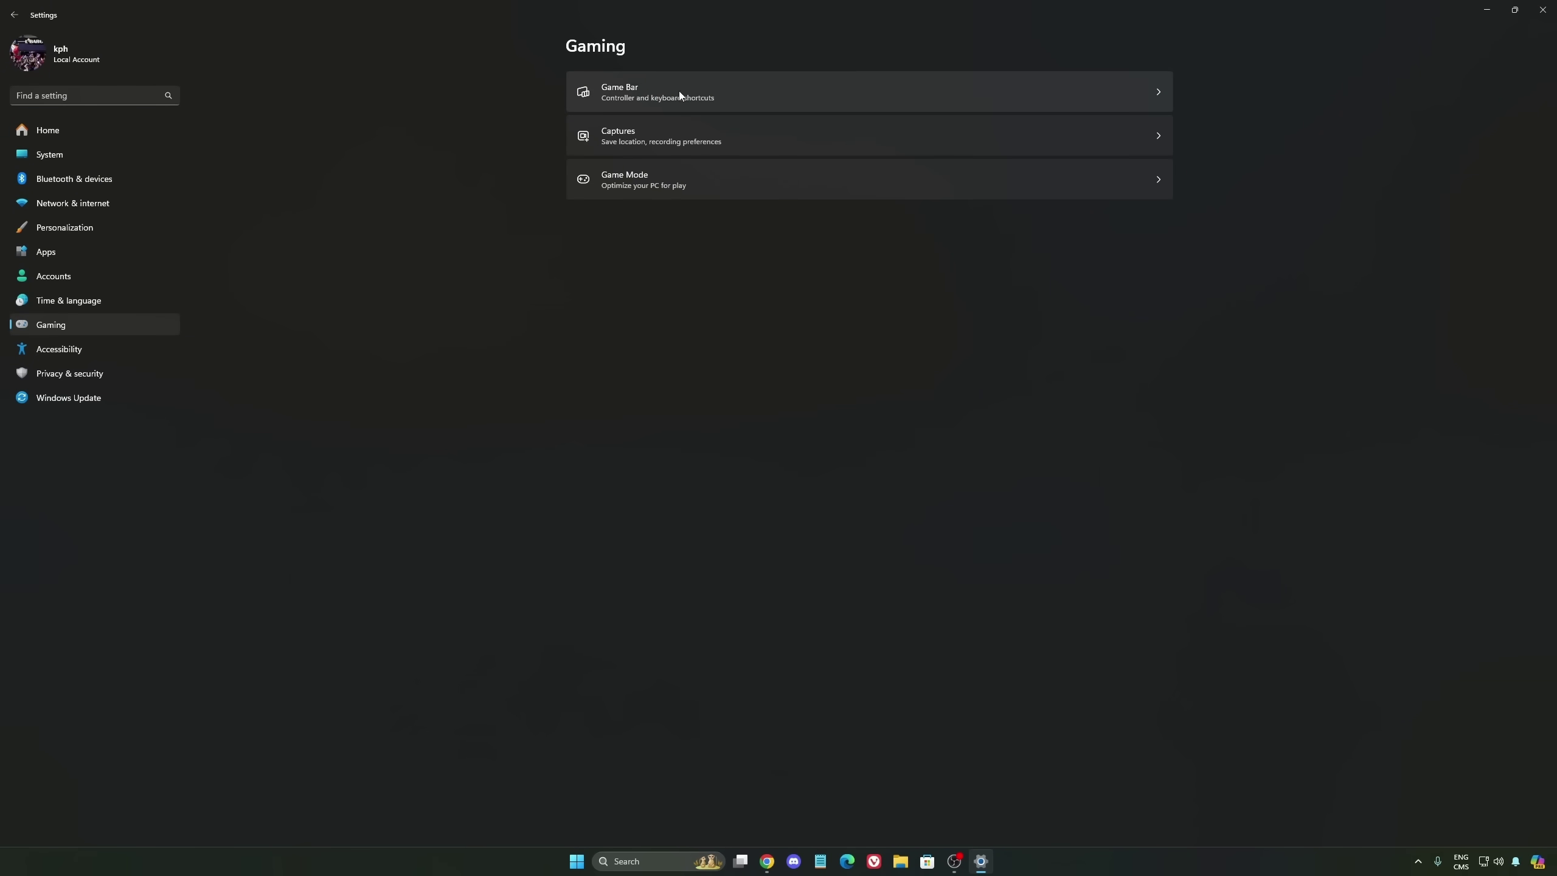
pyautogui.click(623, 90)
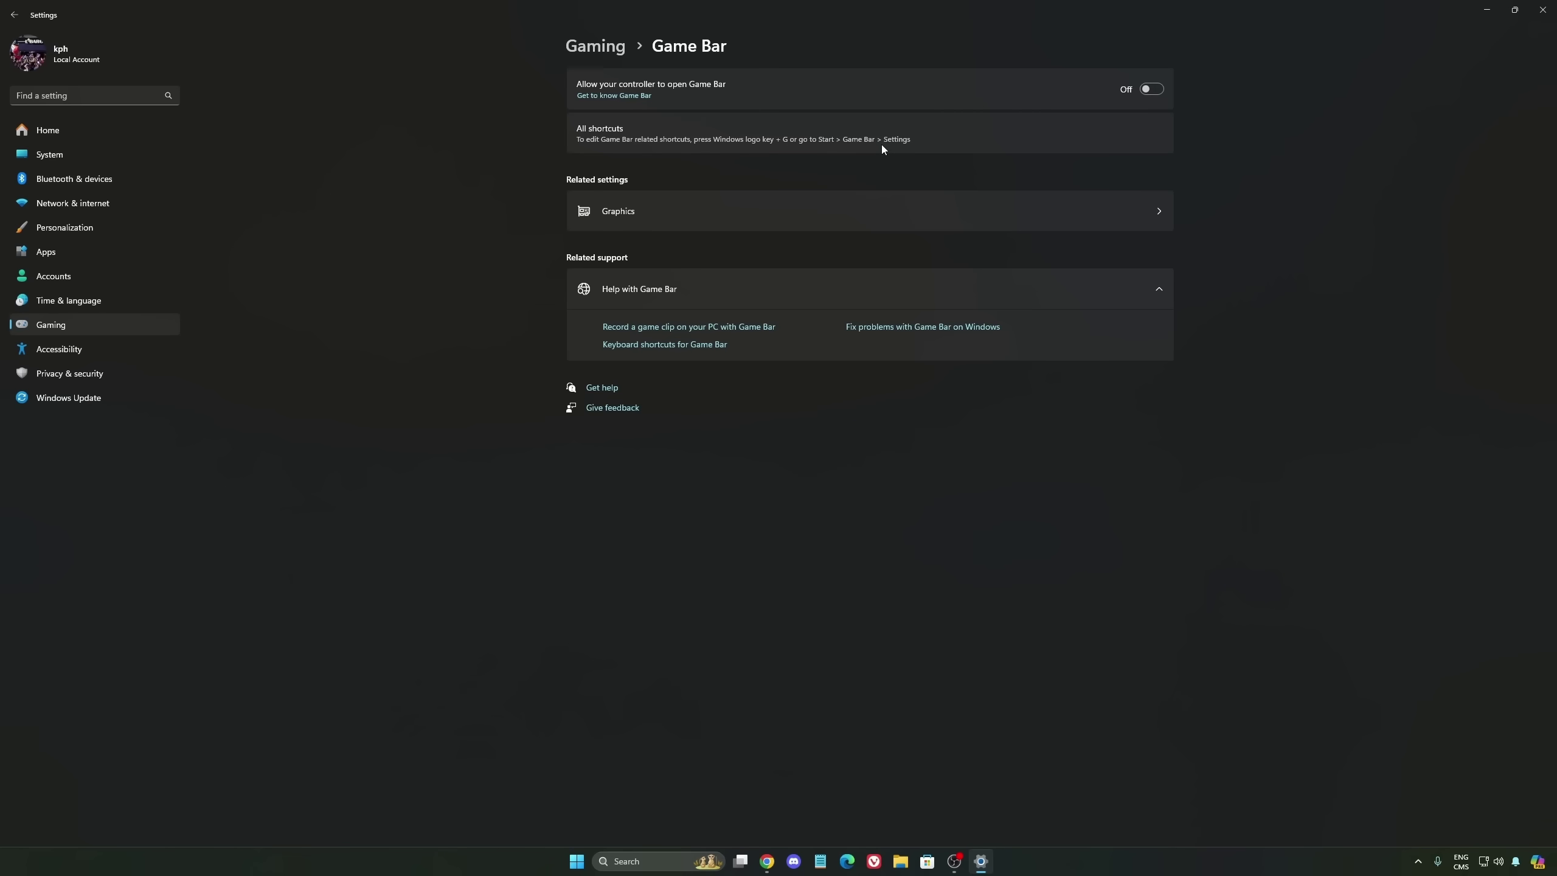
pyautogui.click(727, 211)
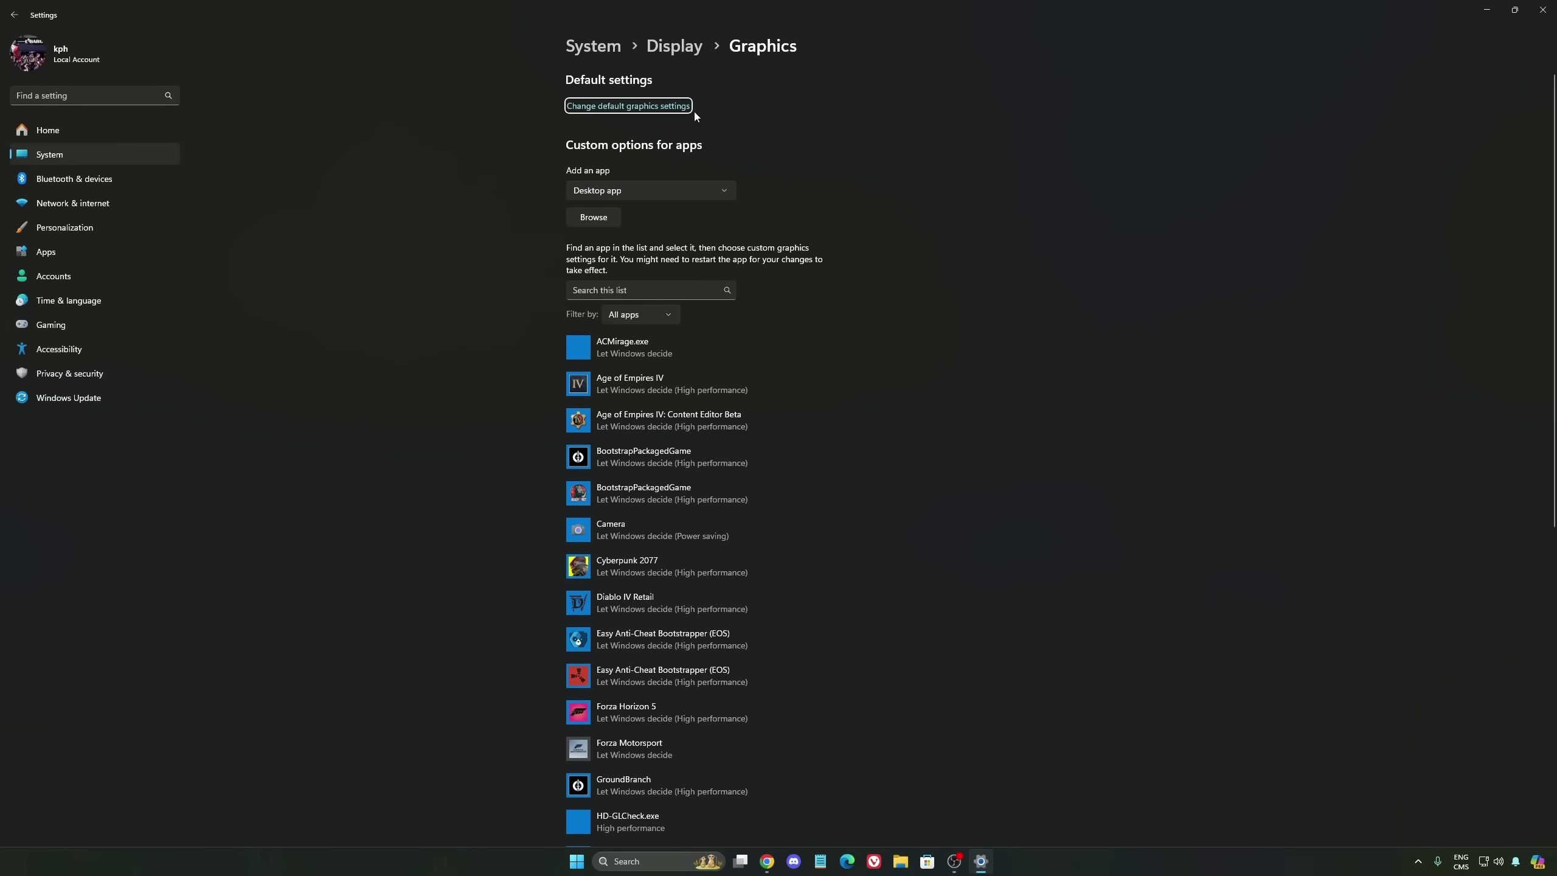
pyautogui.click(606, 107)
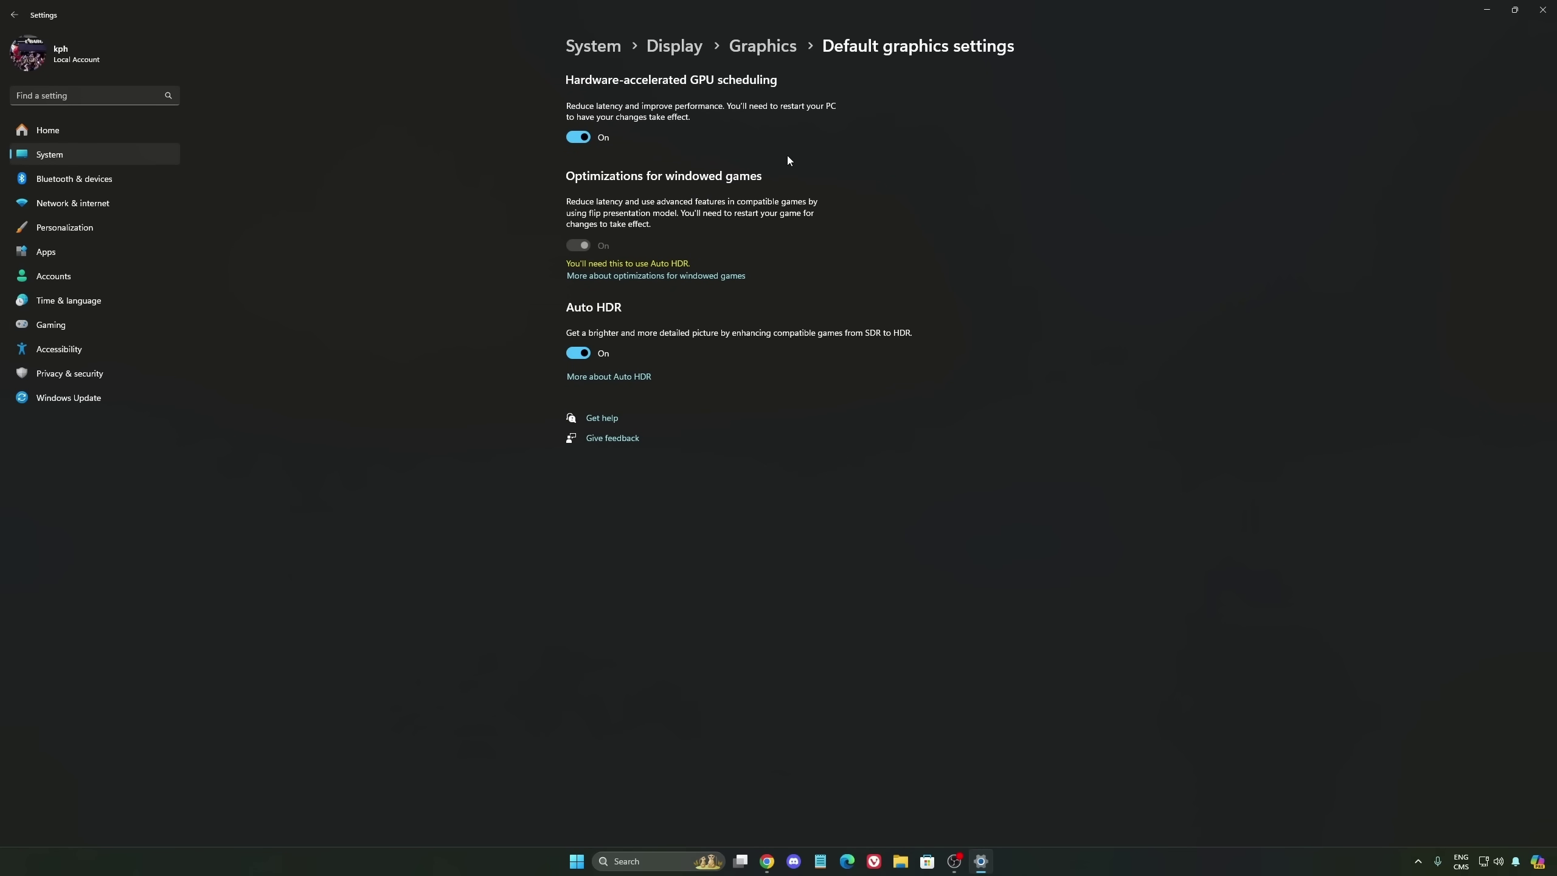
# - Check the Gaming > Captures preferences, then view the Game Mode page showing Game Mode on
pyautogui.click(91, 330)
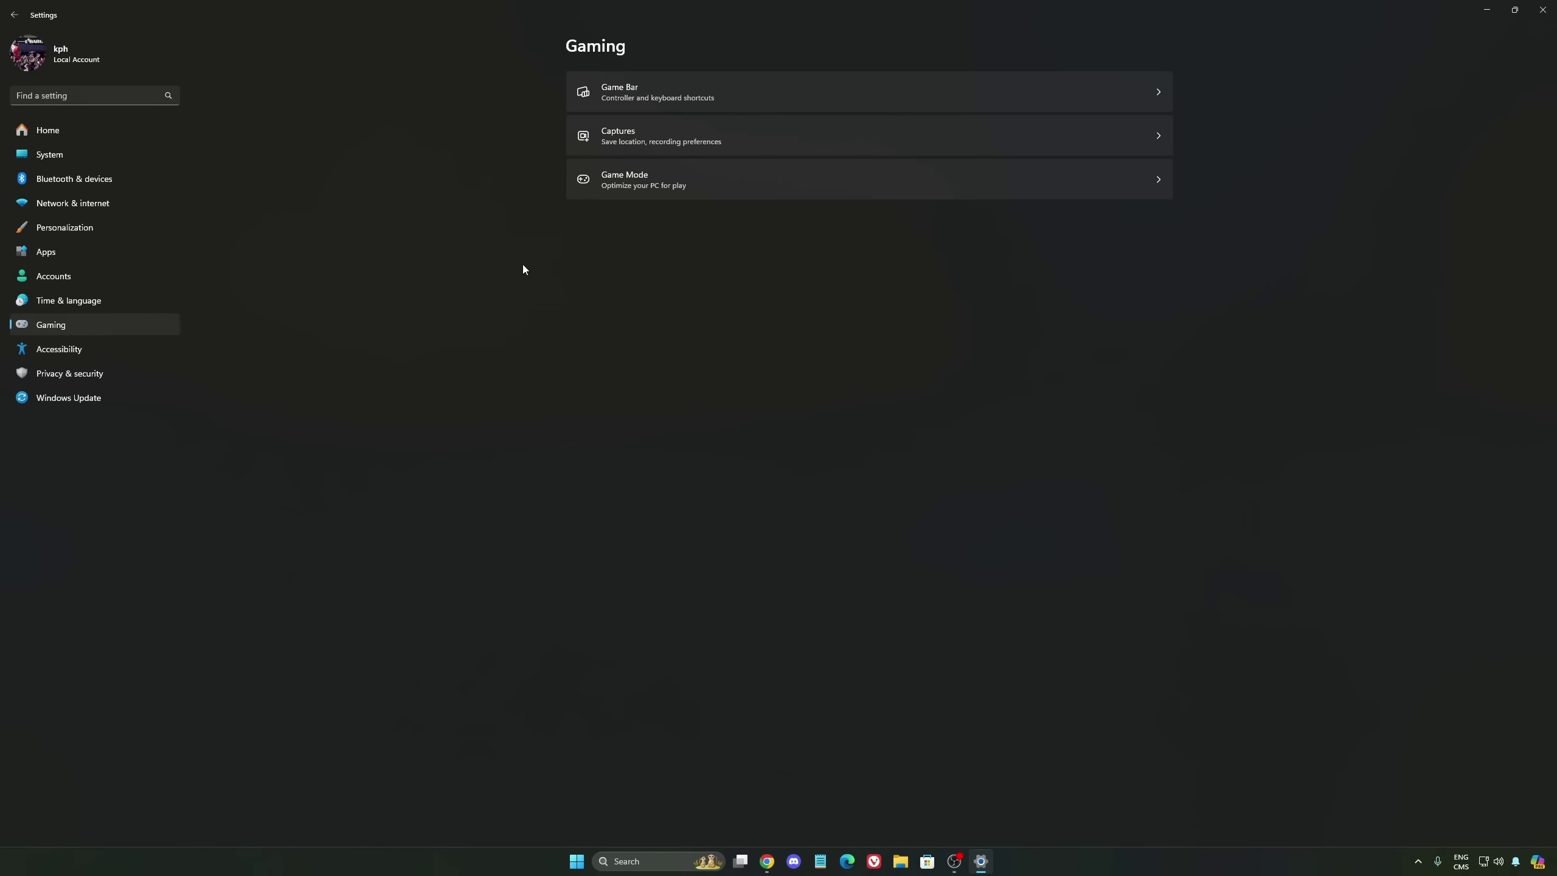
pyautogui.click(774, 147)
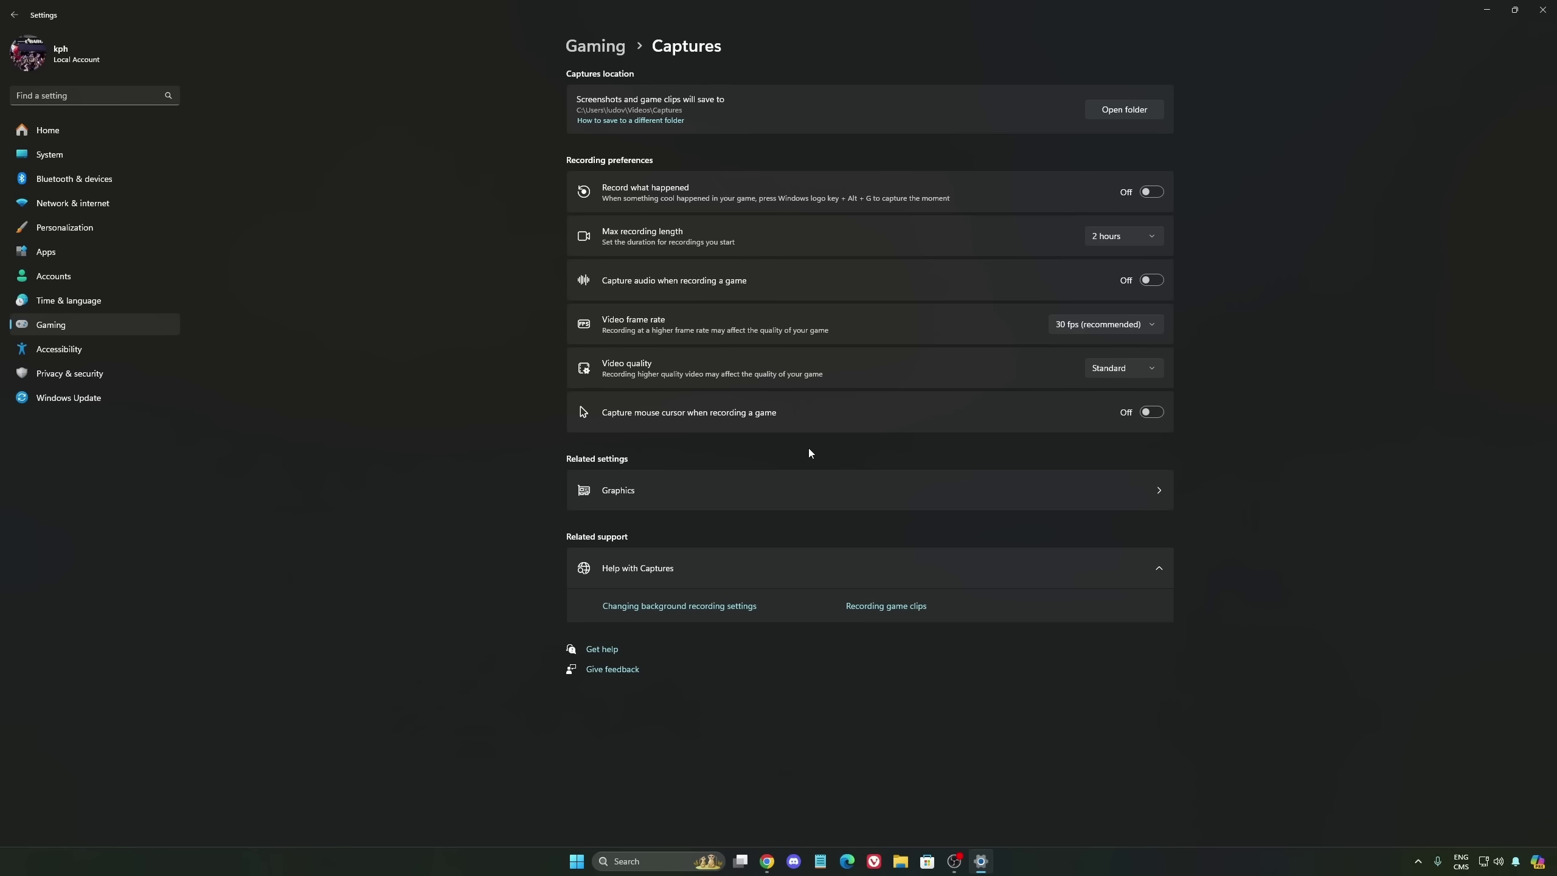
pyautogui.click(88, 329)
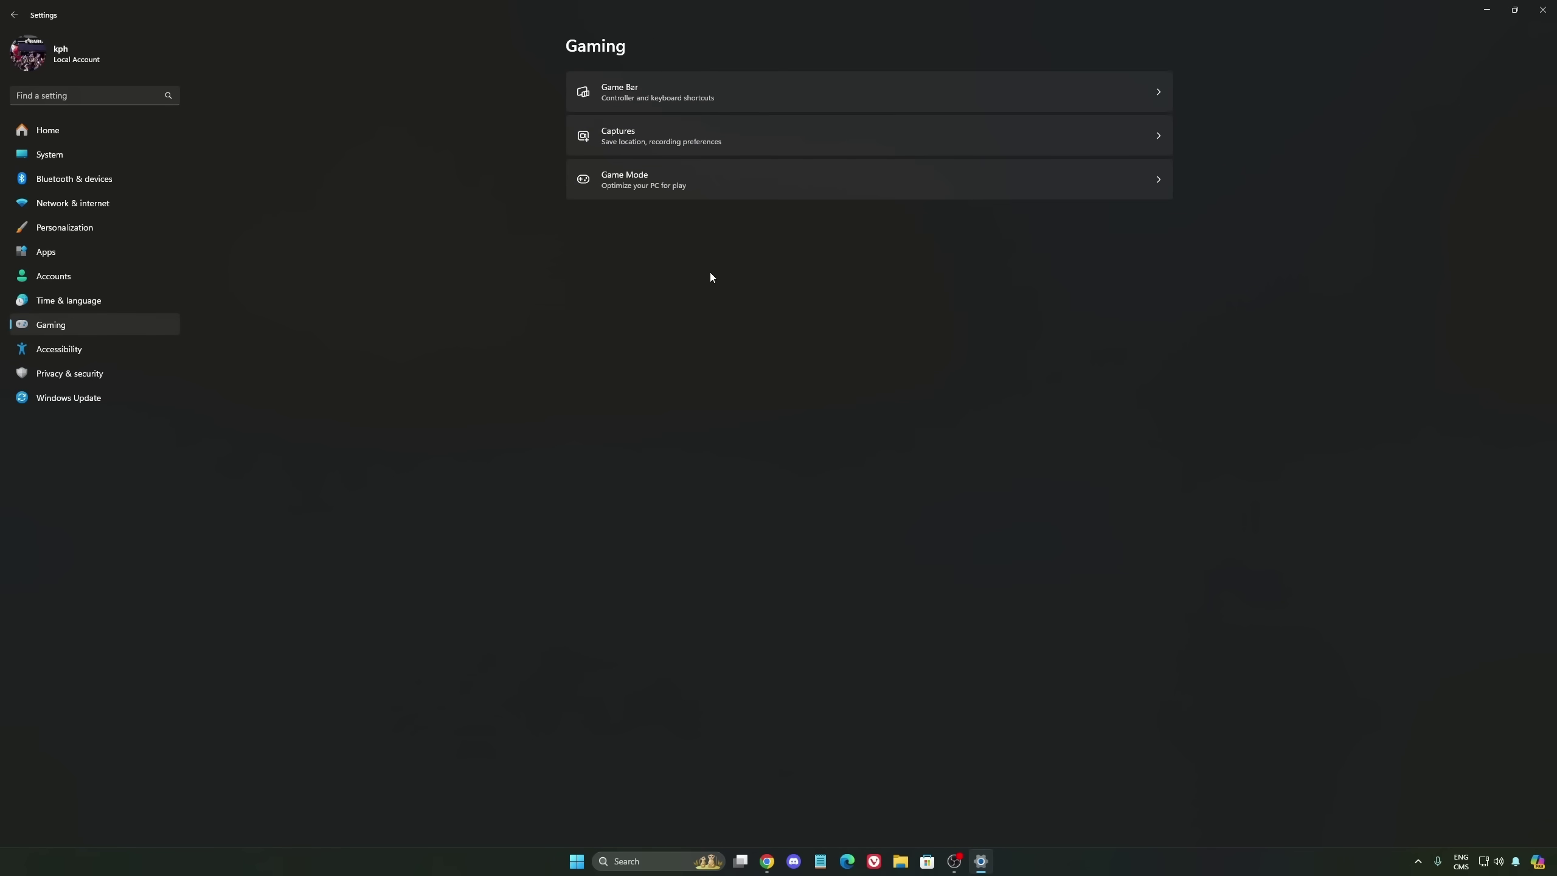
pyautogui.click(721, 182)
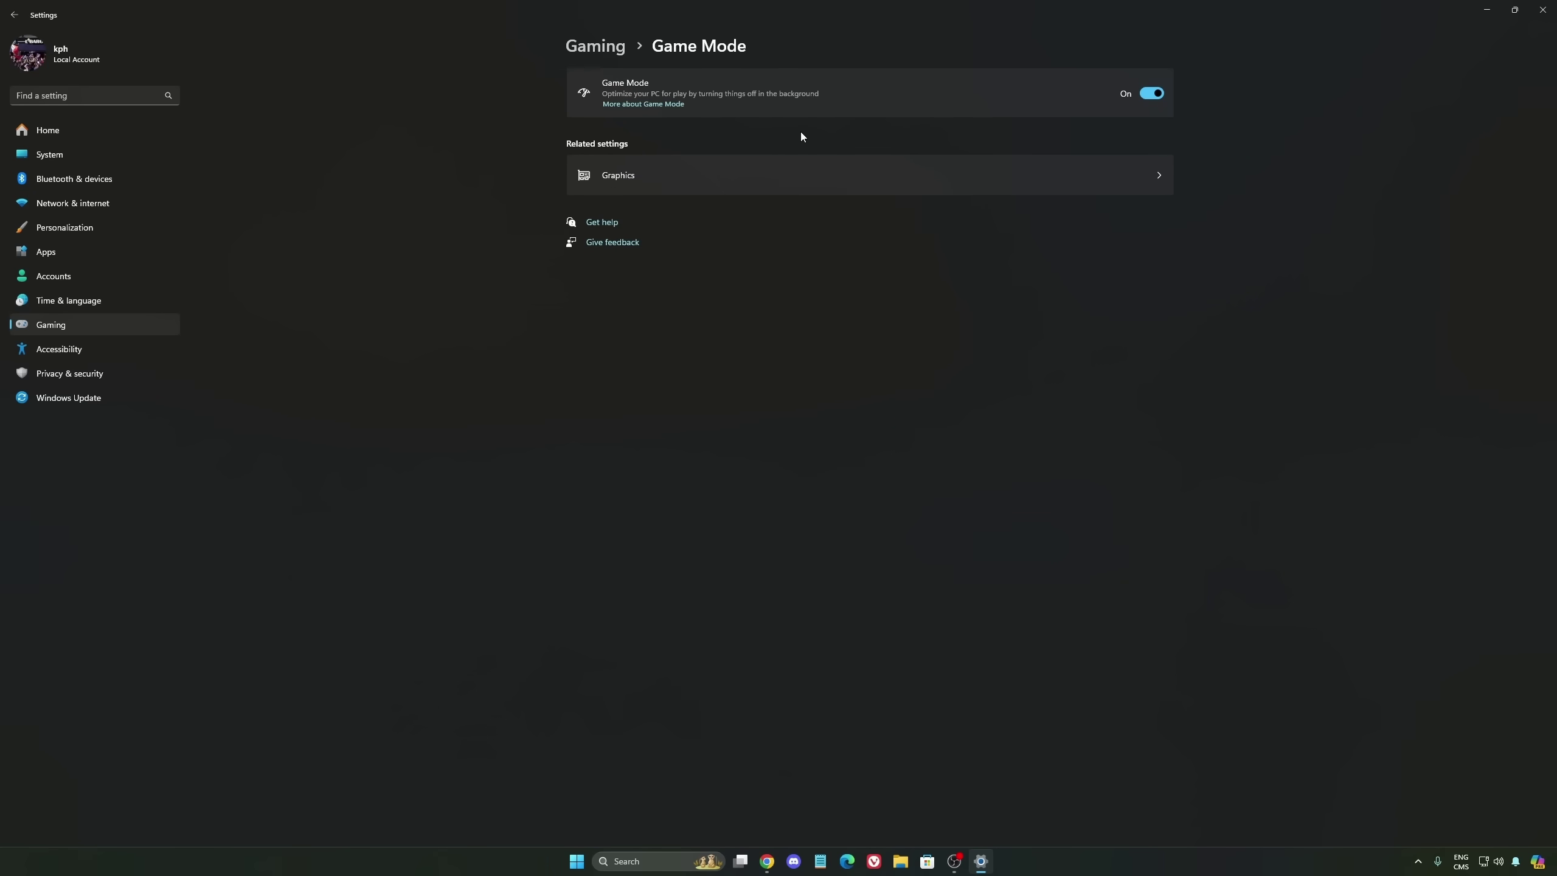
# - Review the System > Power mode choices, leaving Balanced, then return to Settings Home
pyautogui.click(71, 155)
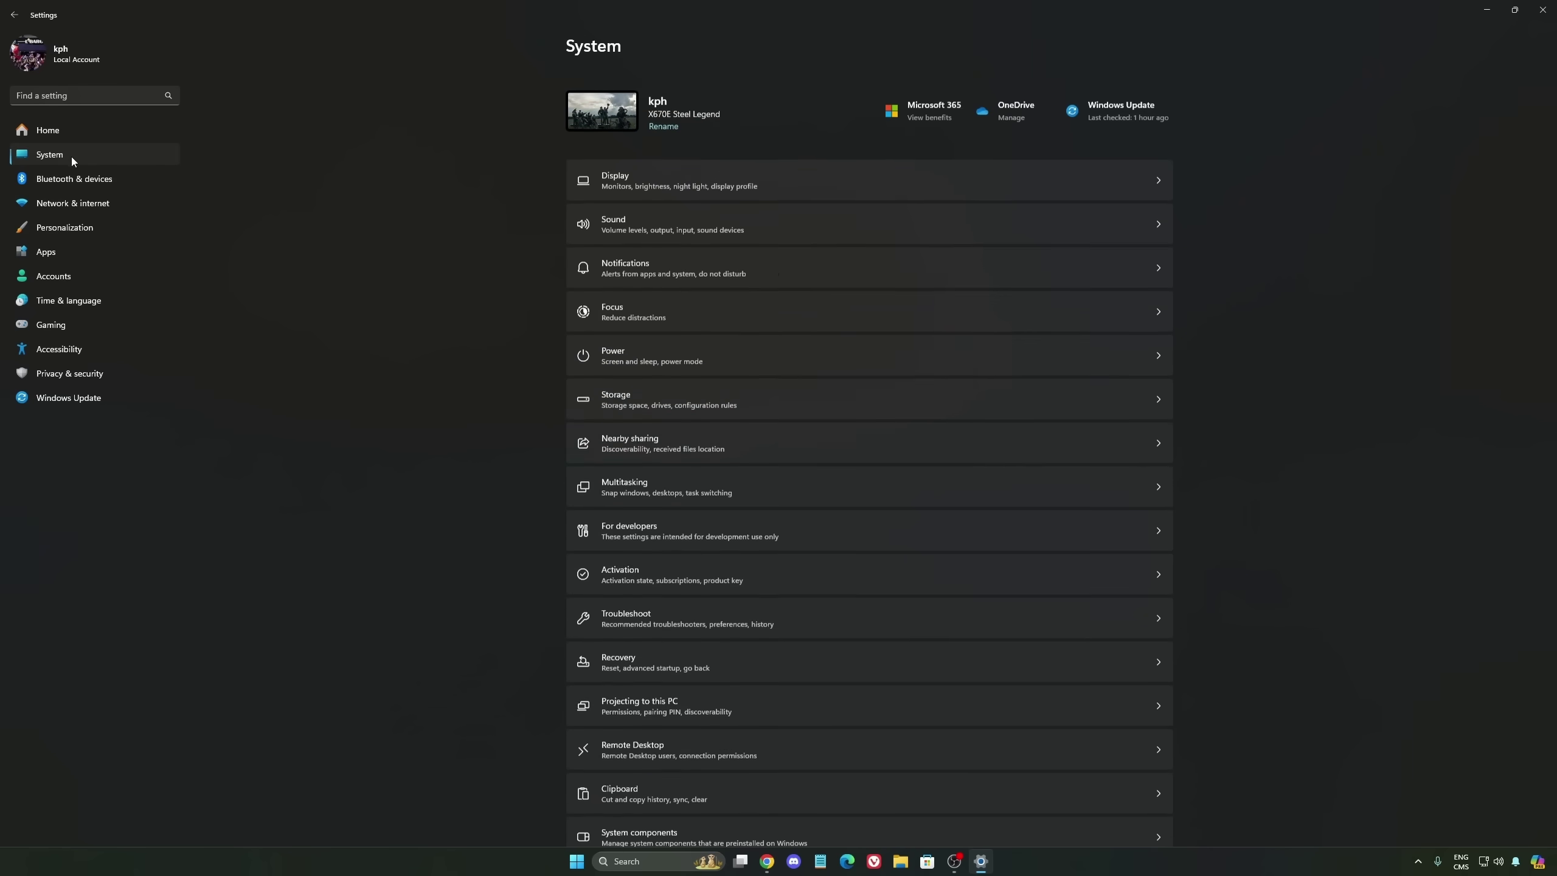
pyautogui.click(704, 347)
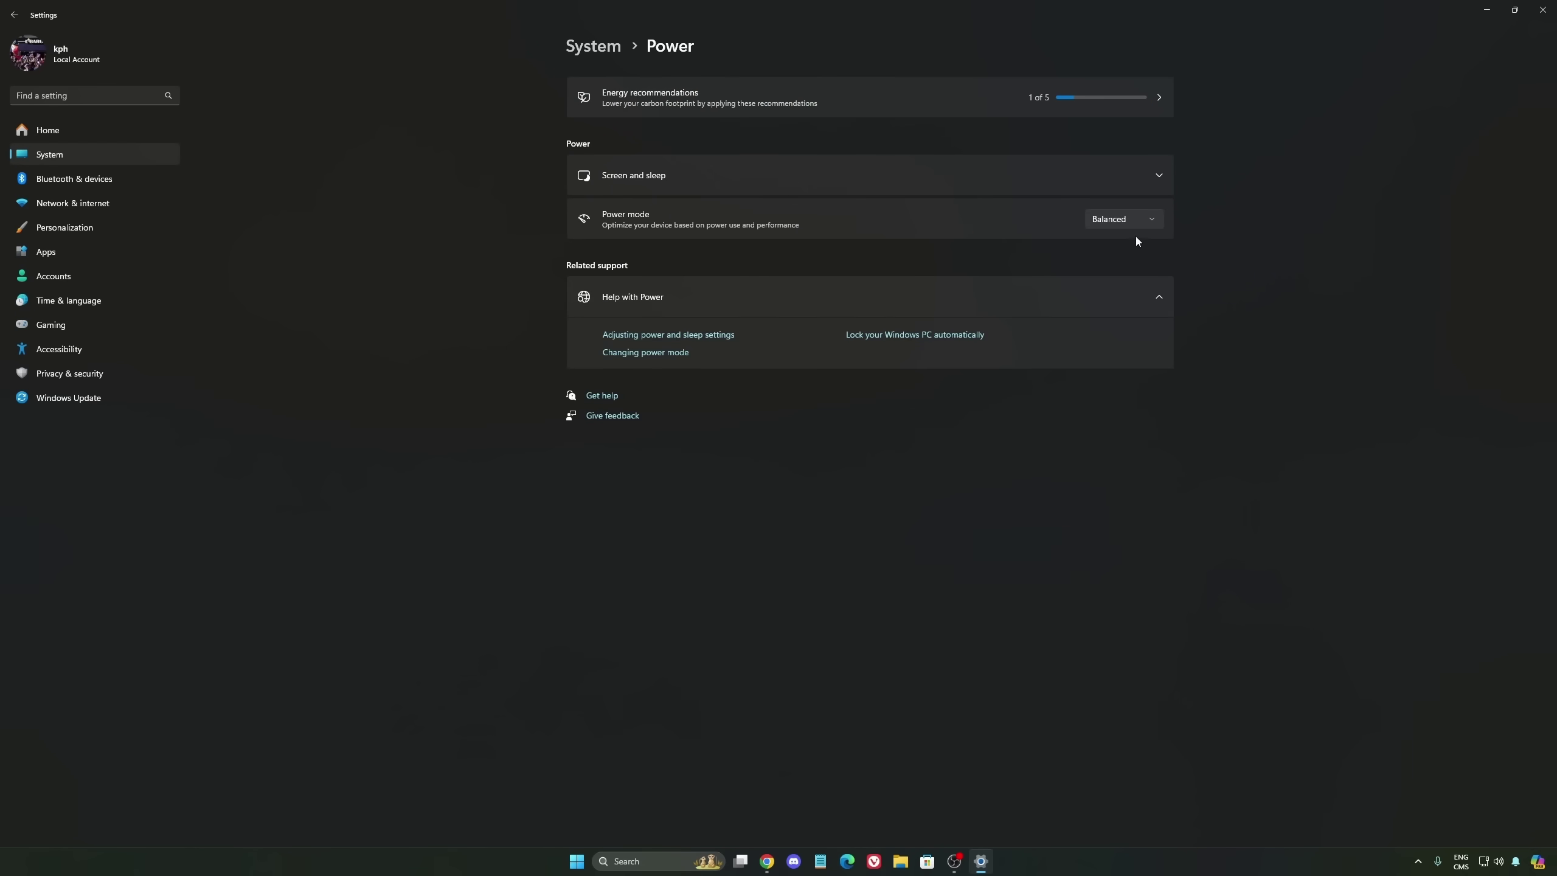
pyautogui.click(1144, 221)
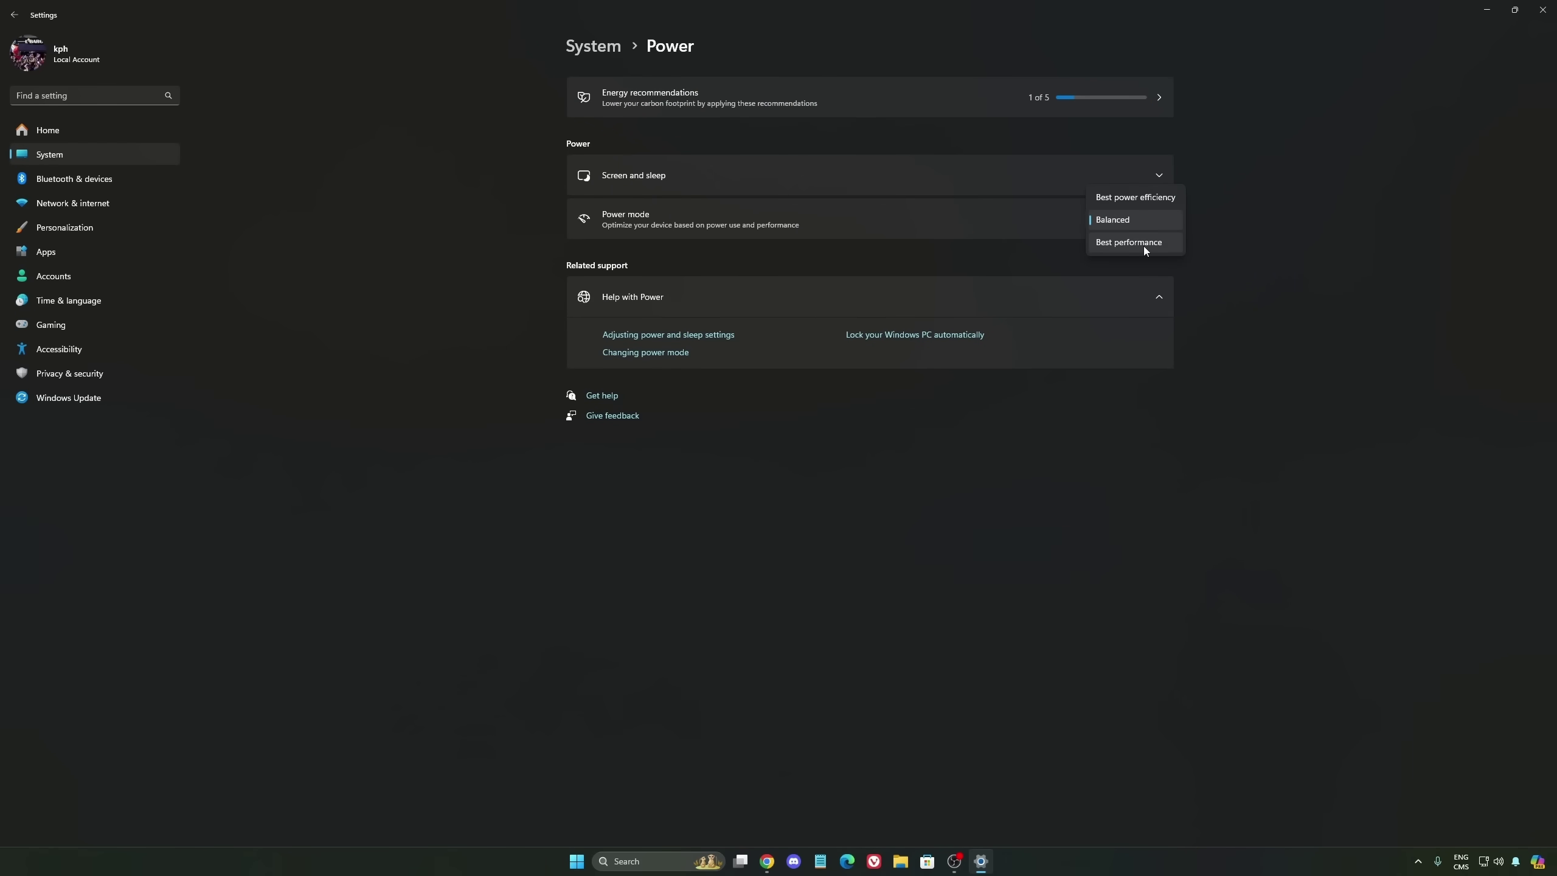
pyautogui.click(1112, 220)
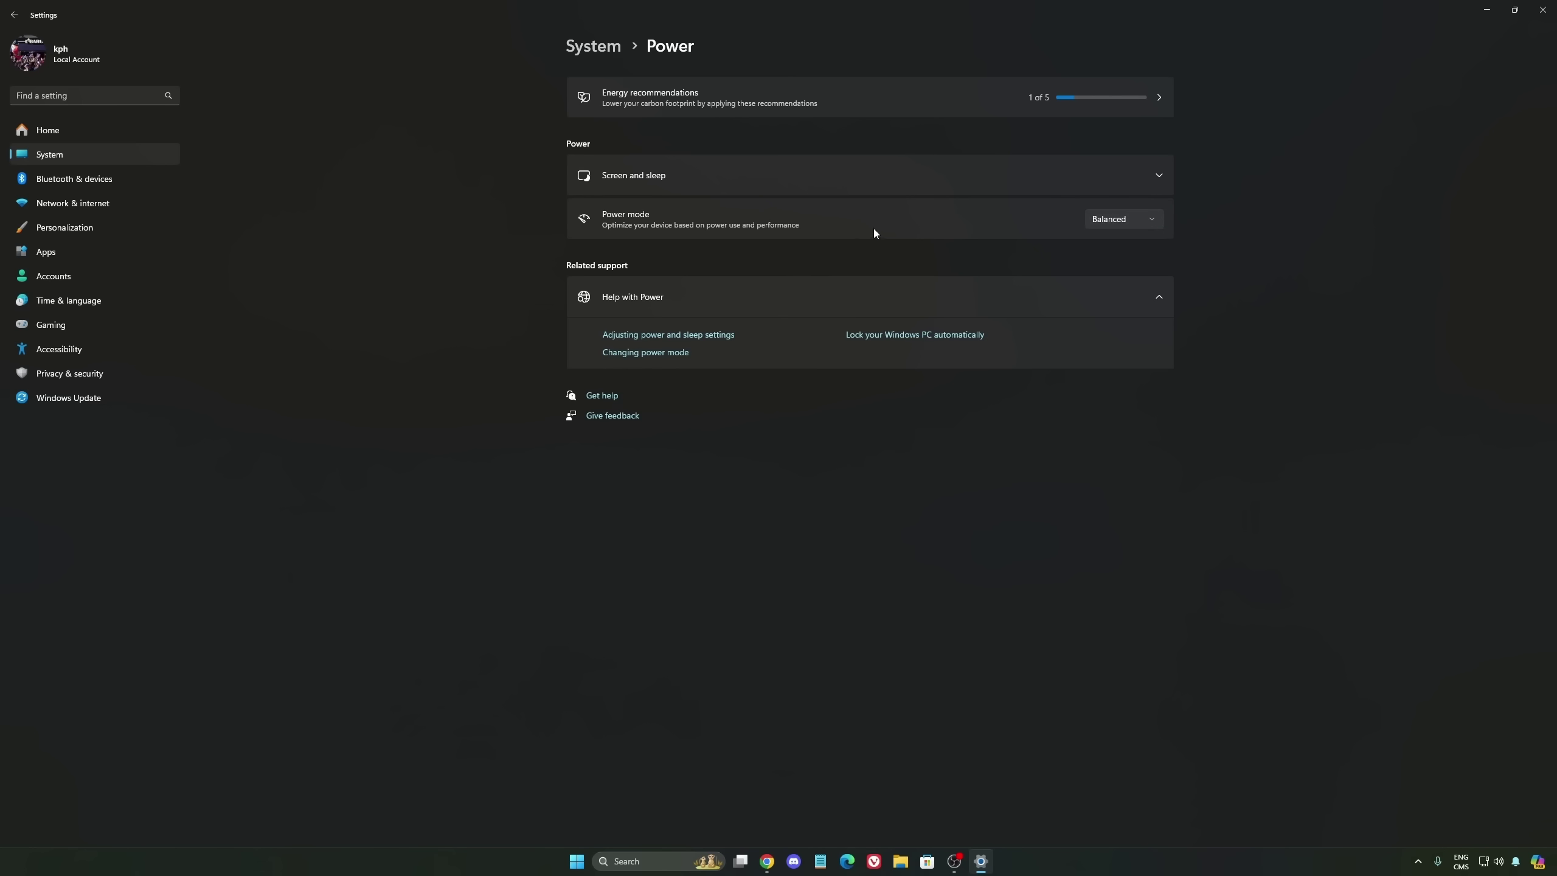
pyautogui.click(1109, 219)
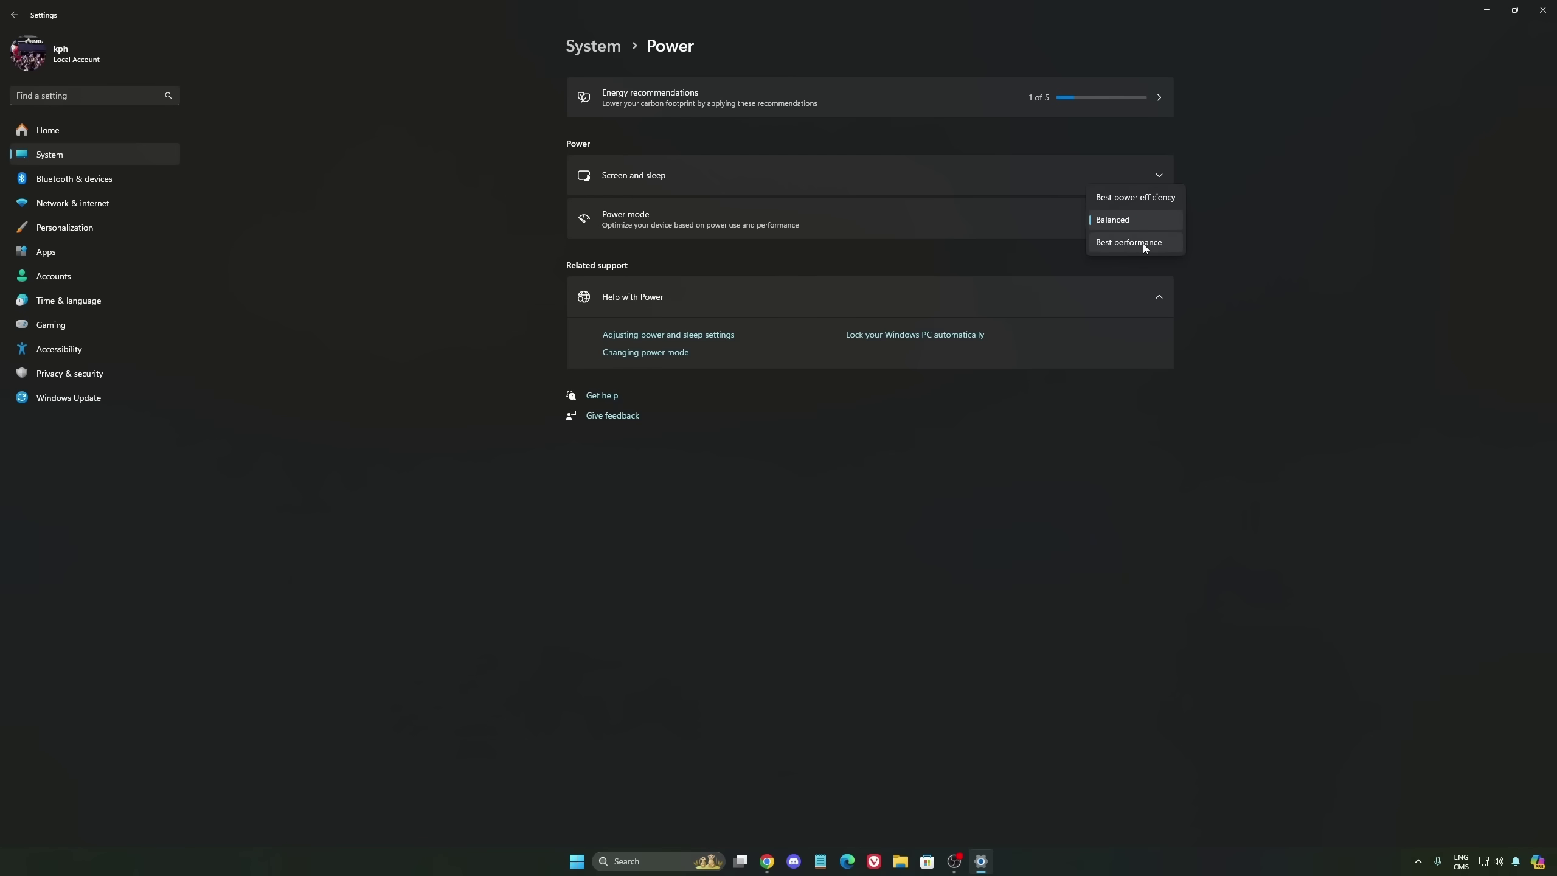
pyautogui.click(1082, 205)
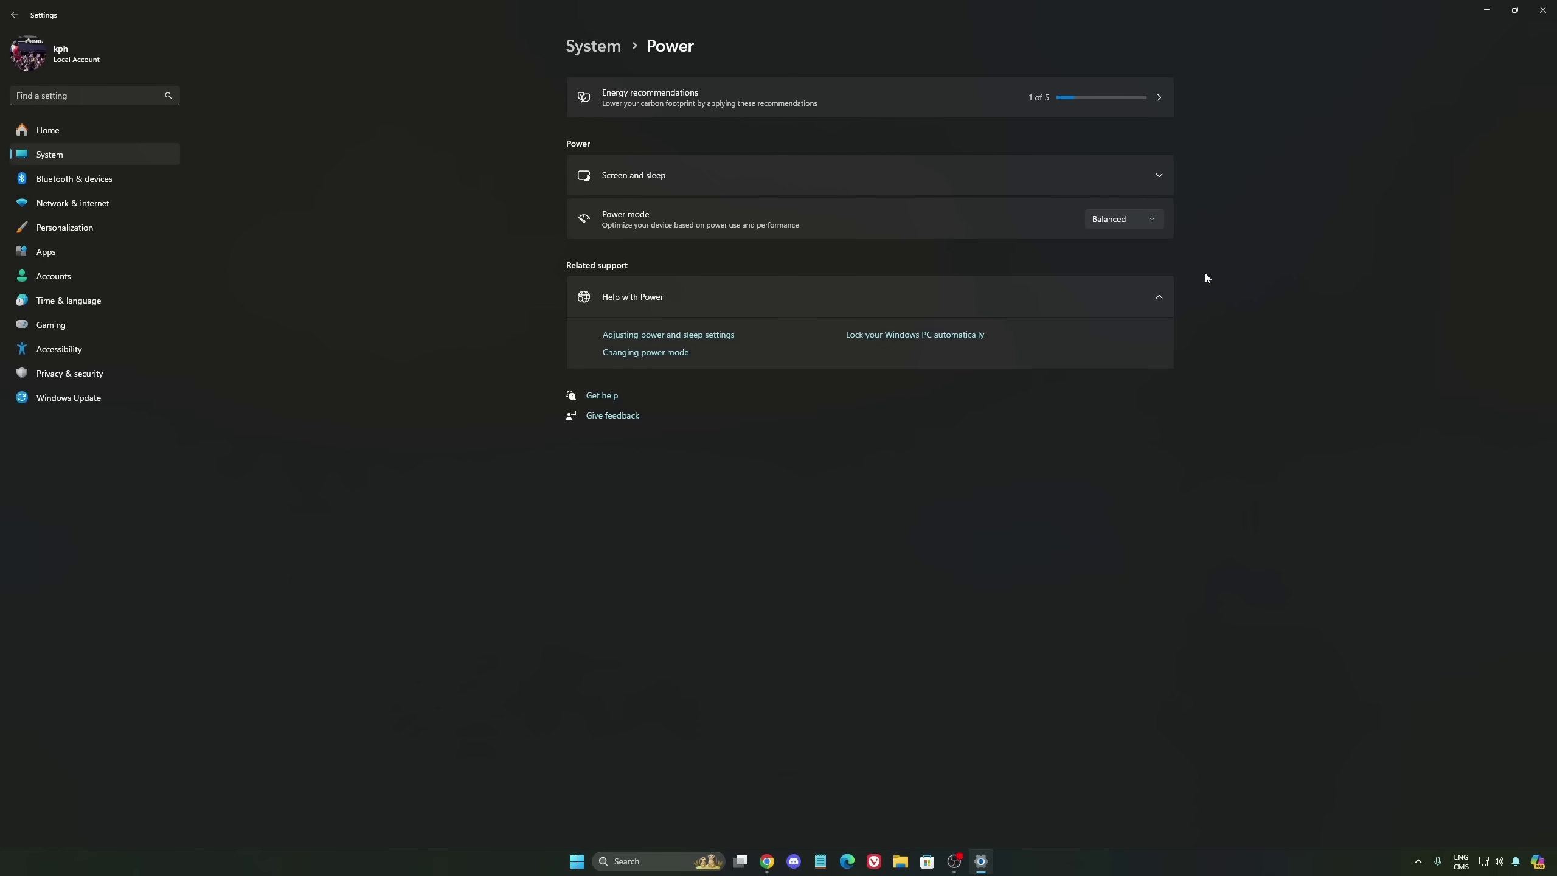
pyautogui.click(85, 132)
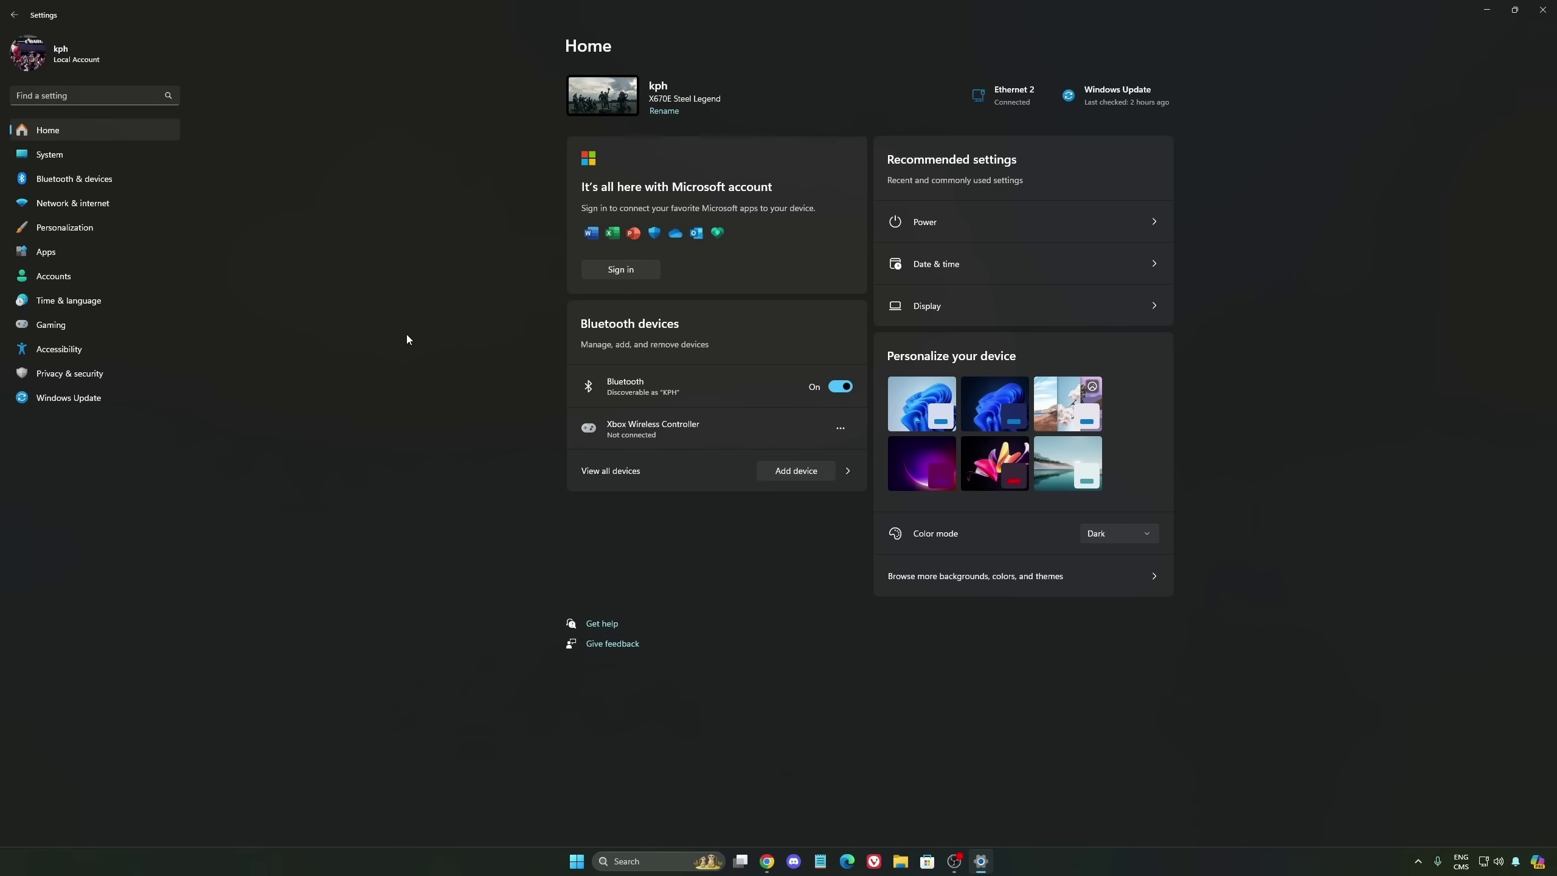
# - Open Windows Update to confirm the system is up to date
pyautogui.click(78, 402)
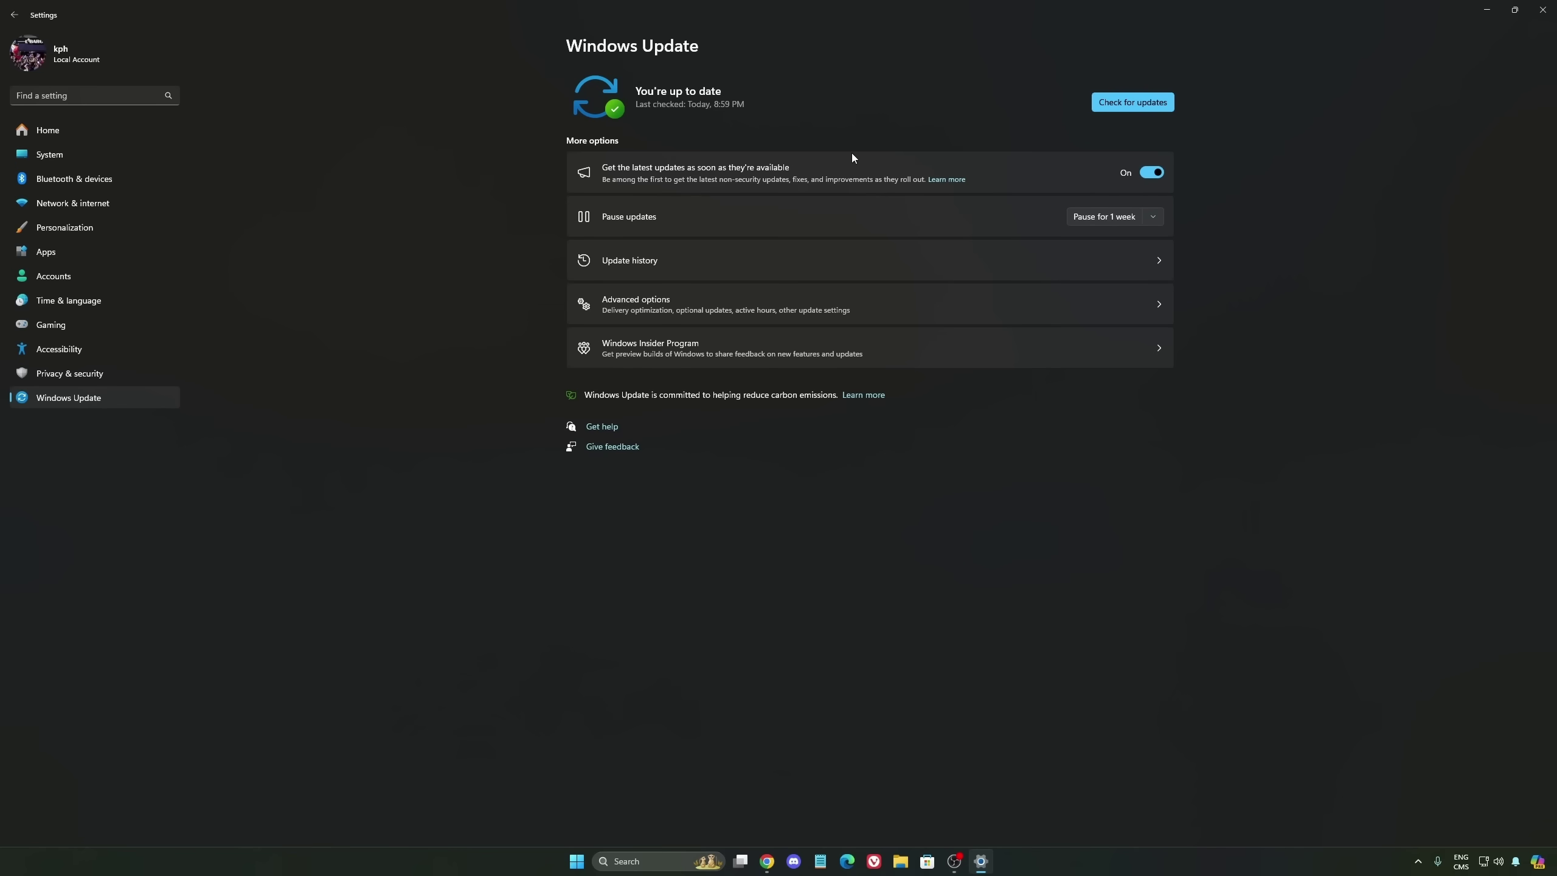
# - Close Settings and launch the NVIDIA app from the tray icon's shortcut menu
pyautogui.click(1543, 10)
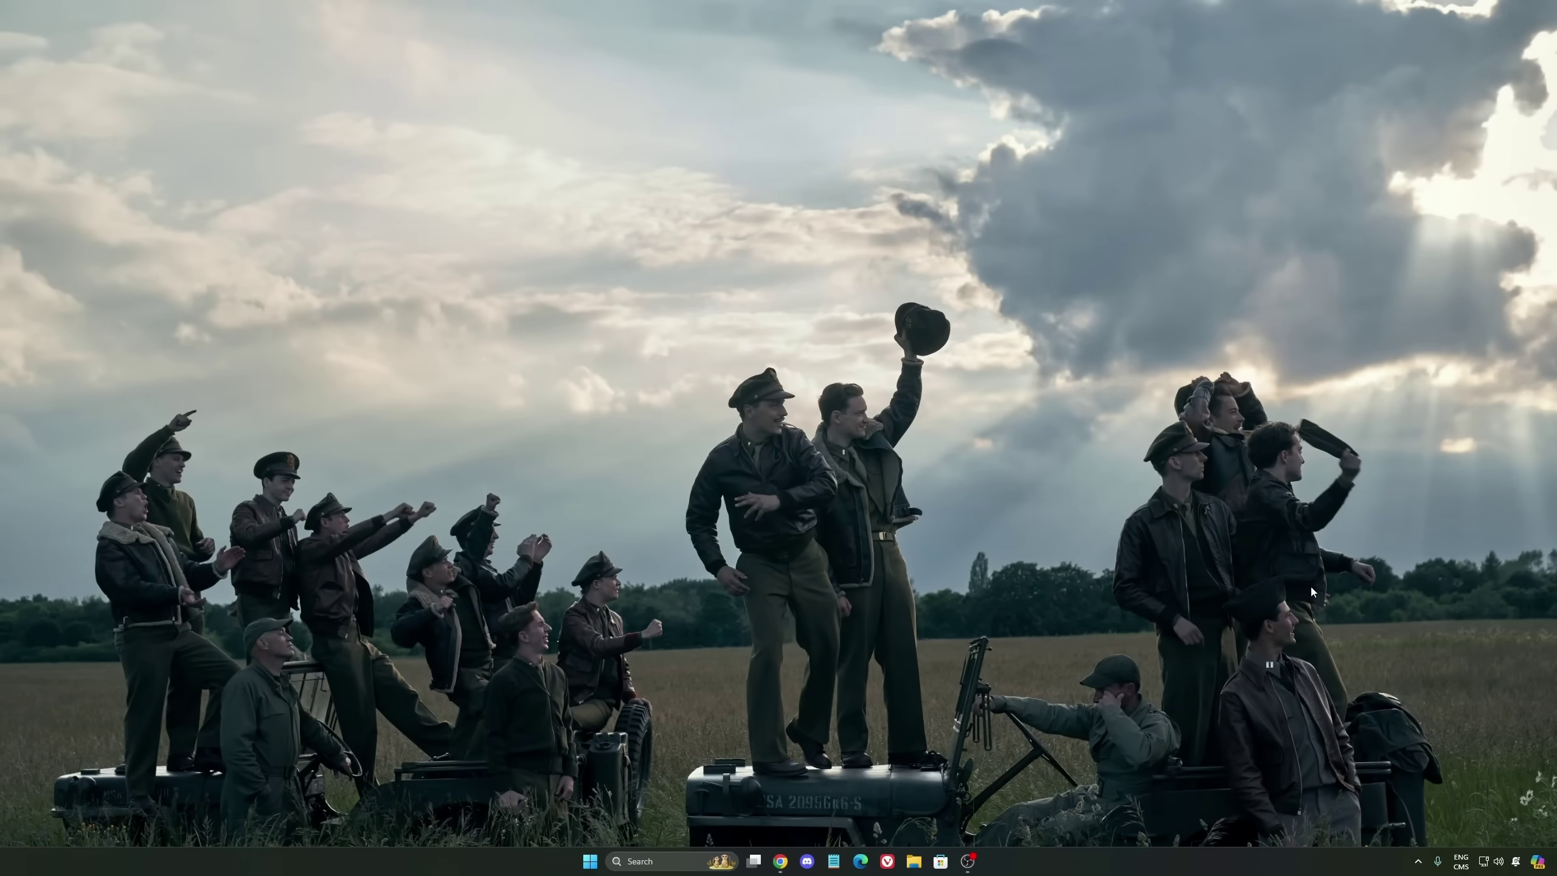
pyautogui.click(1418, 861)
pyautogui.rightClick(1370, 777)
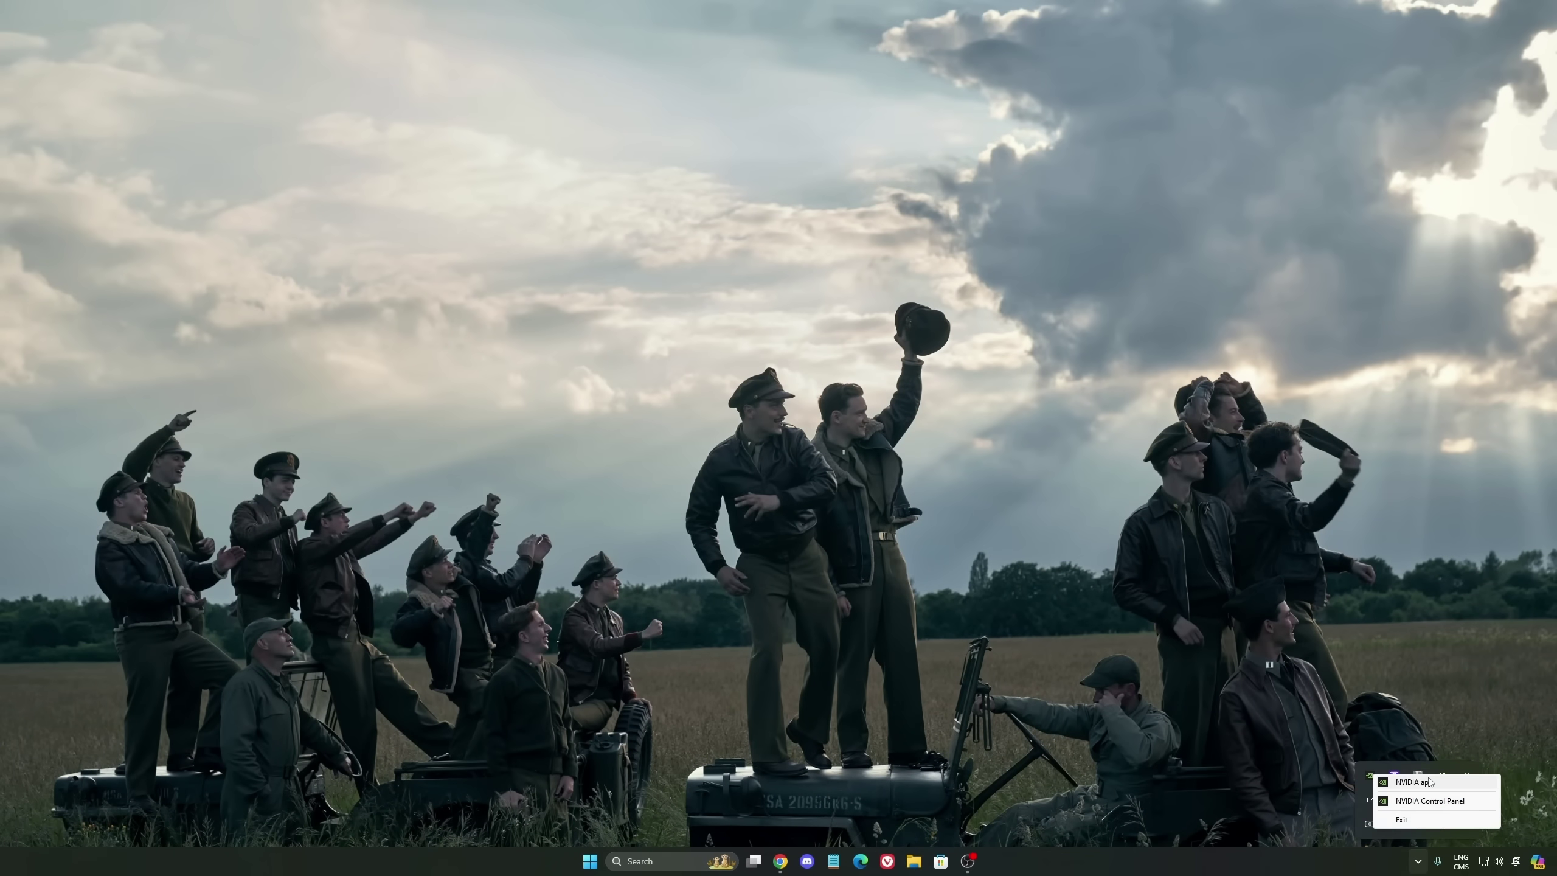
pyautogui.click(1410, 781)
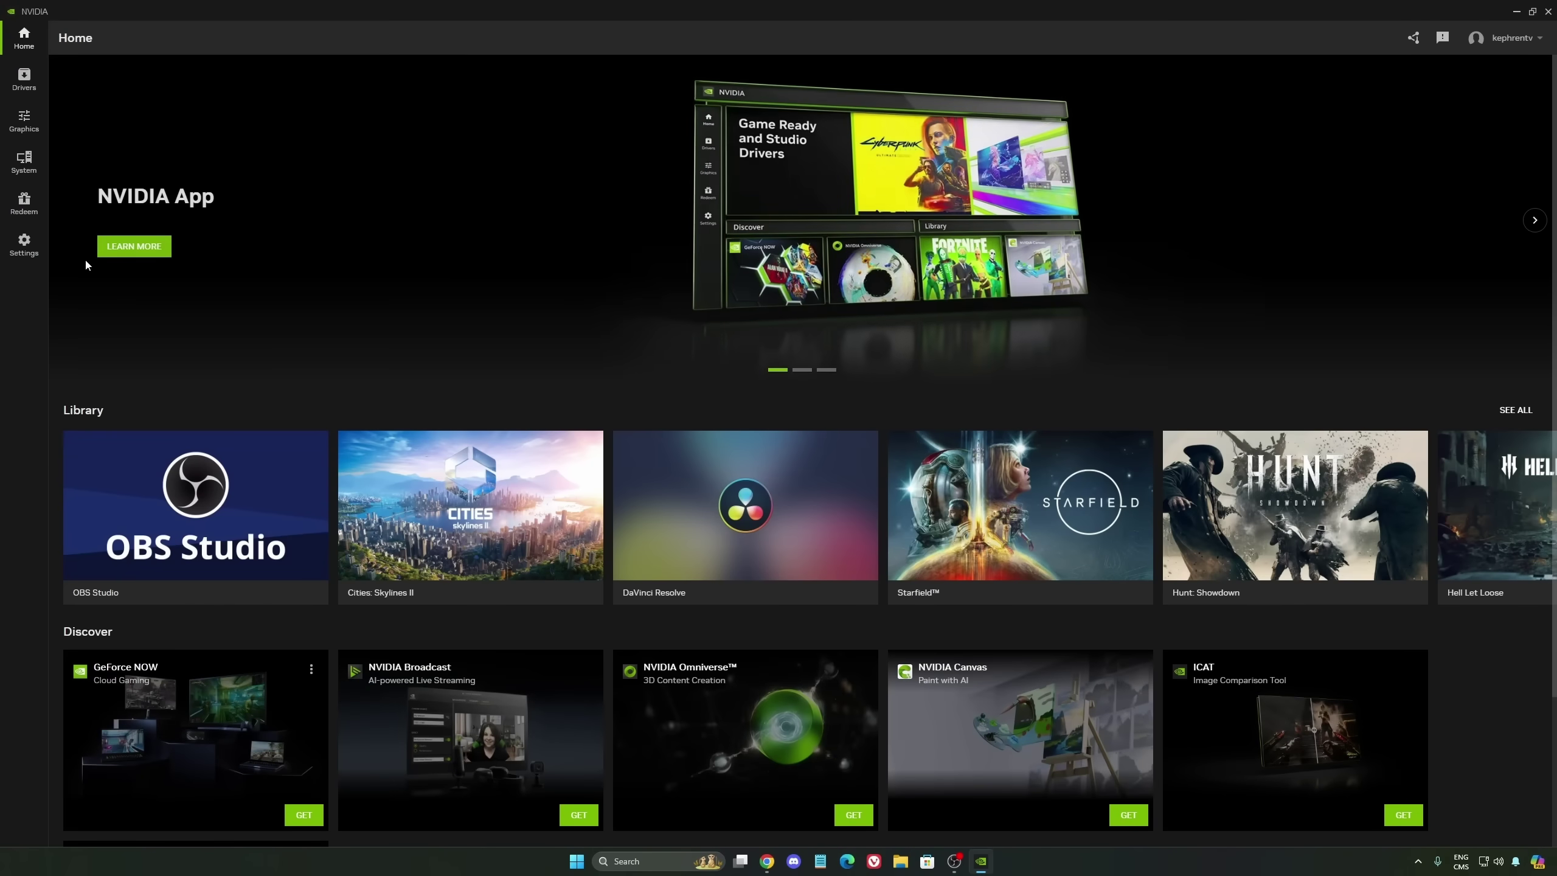
# - Turn off the NVIDIA overlay in the NVIDIA app settings, then minimize the app
pyautogui.click(24, 121)
pyautogui.click(24, 244)
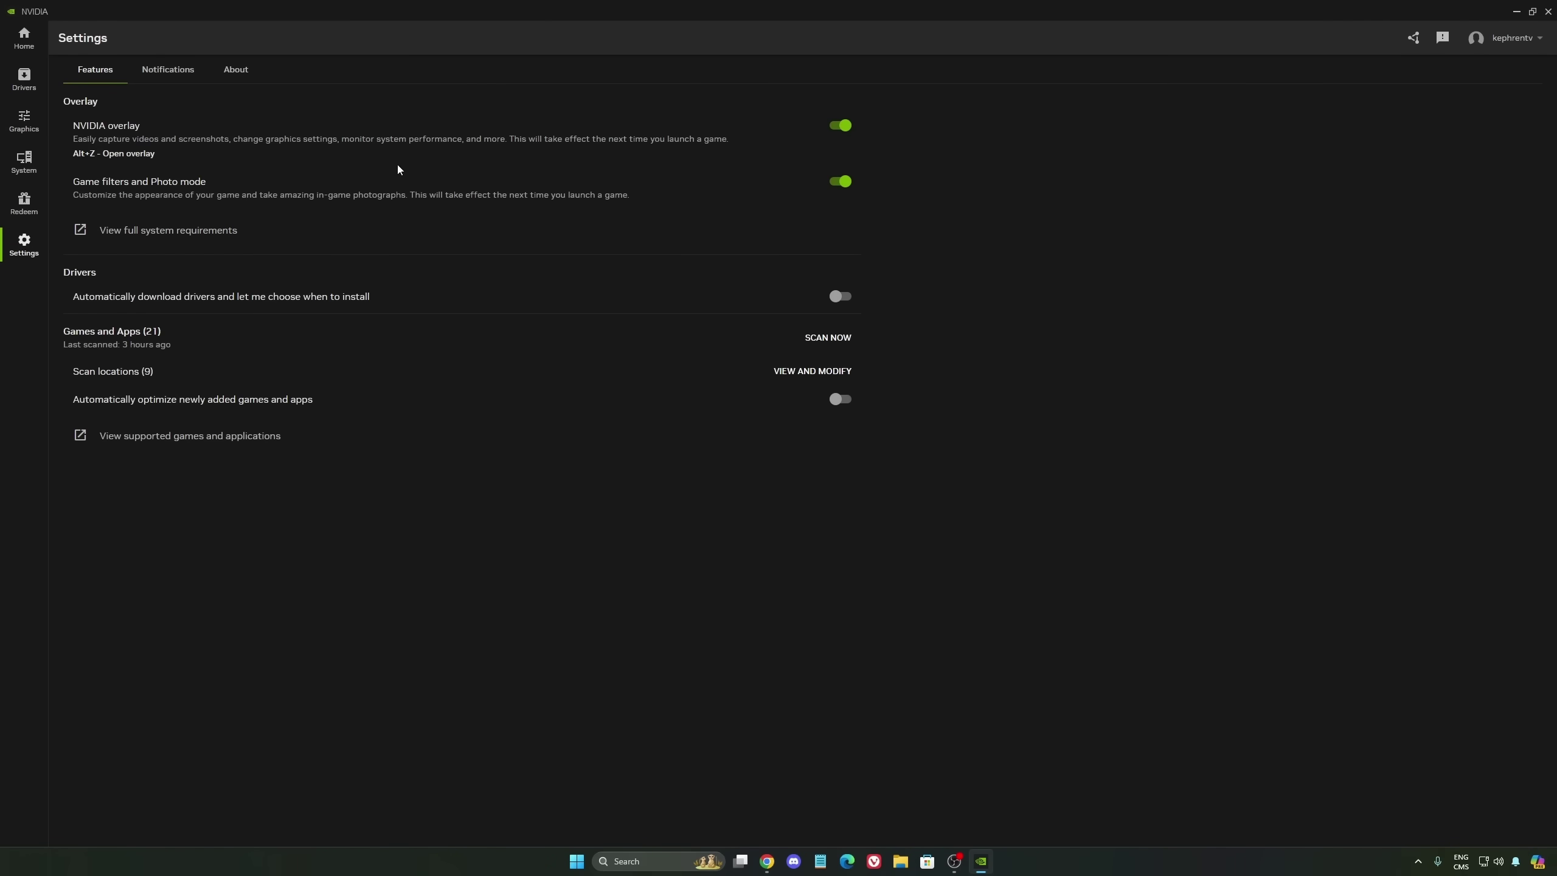
pyautogui.click(840, 126)
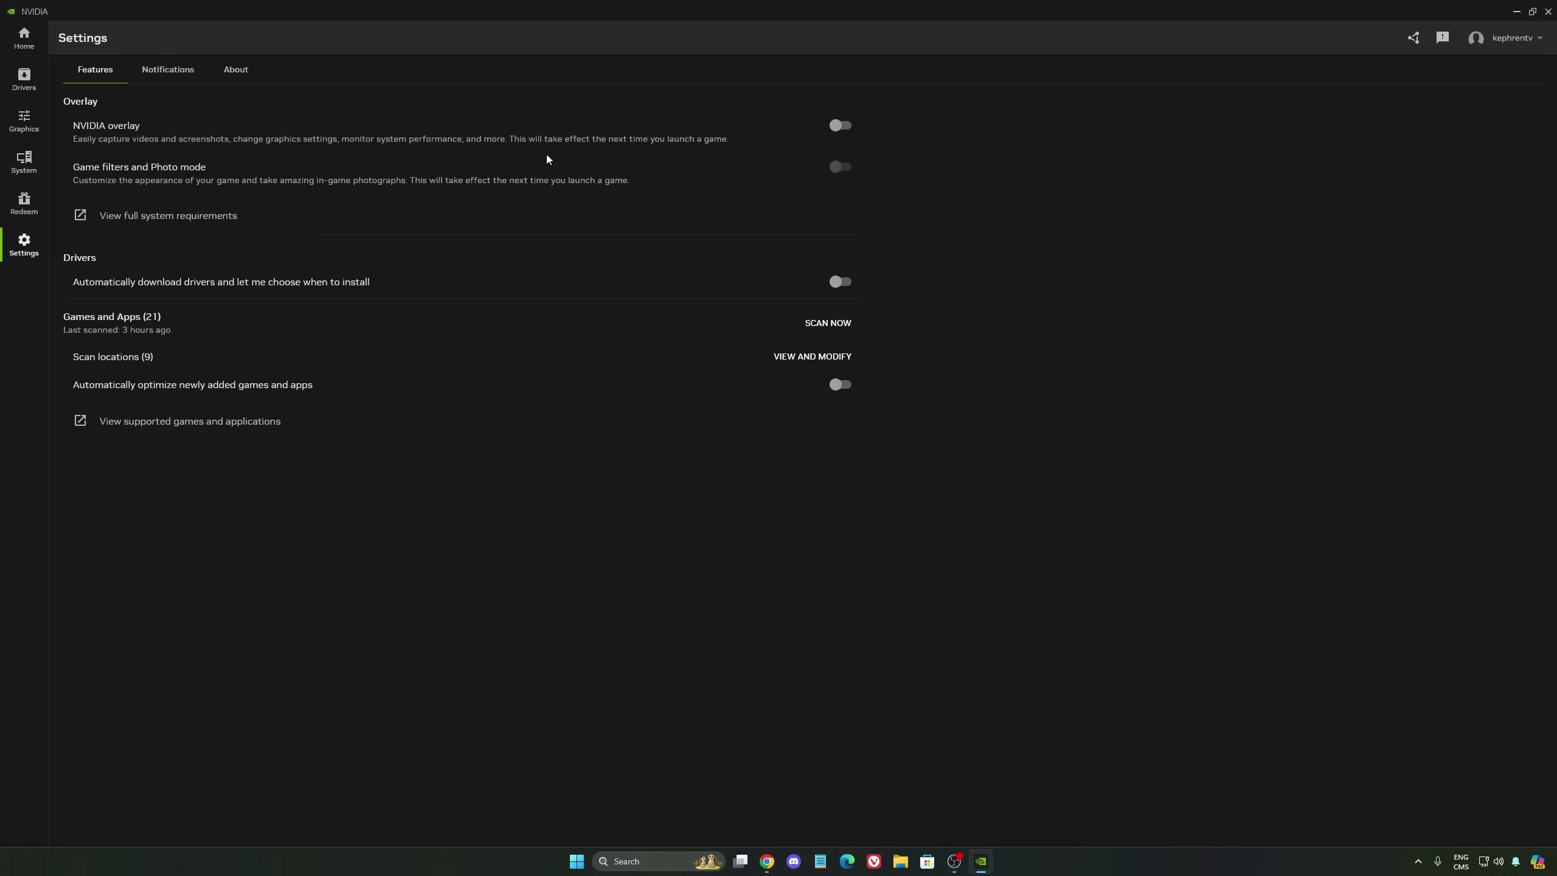
pyautogui.click(1515, 11)
pyautogui.click(1418, 861)
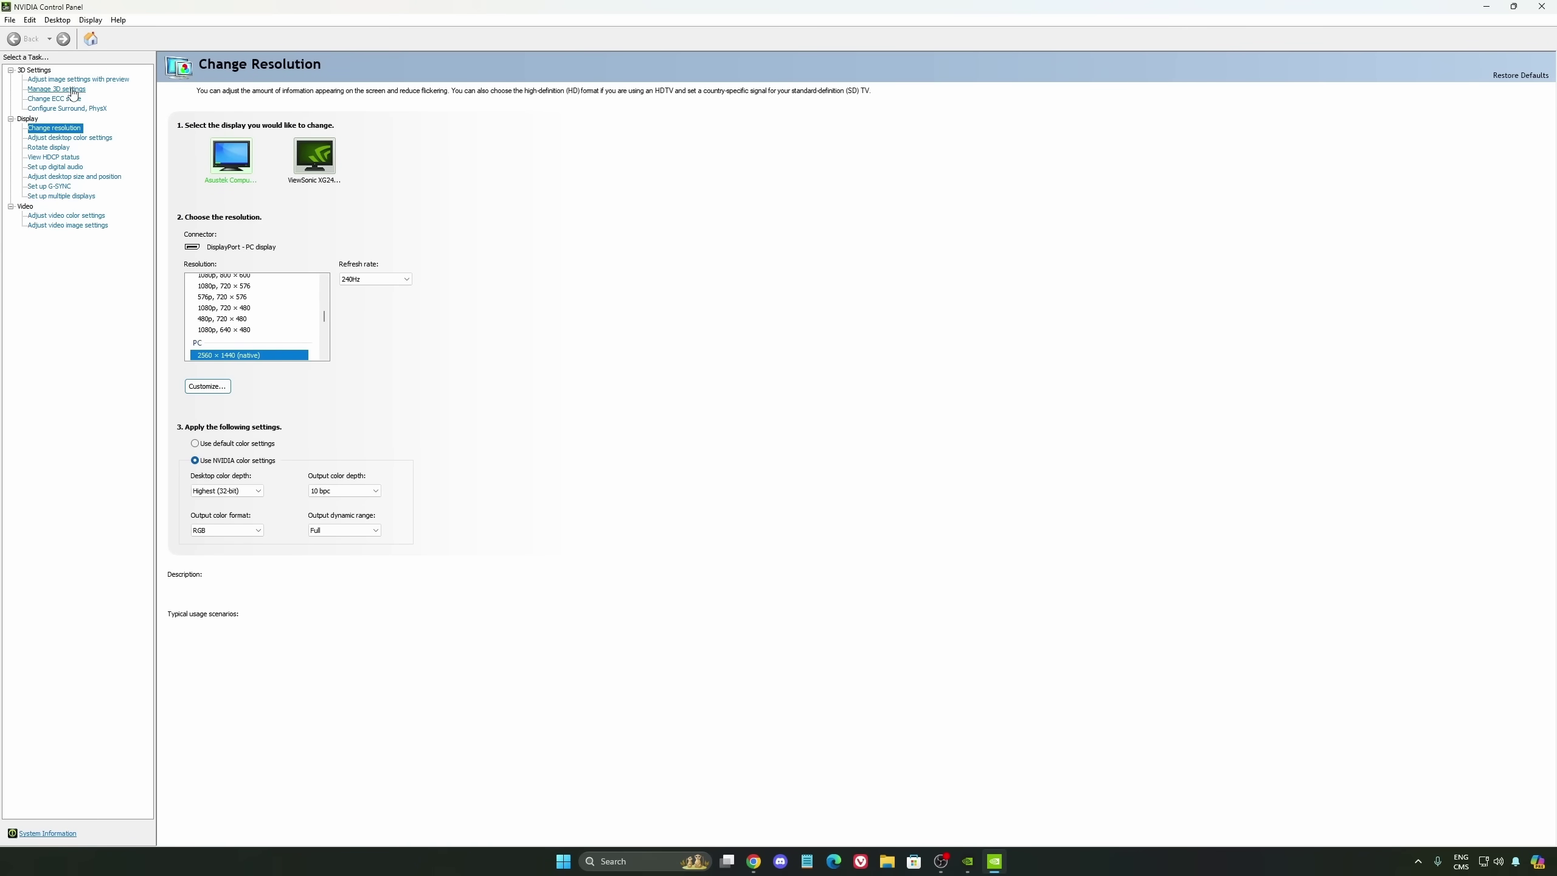
# - In Manage 3D settings, keep Power management mode at Normal and Shader Cache Size at 100 GB
pyautogui.click(57, 89)
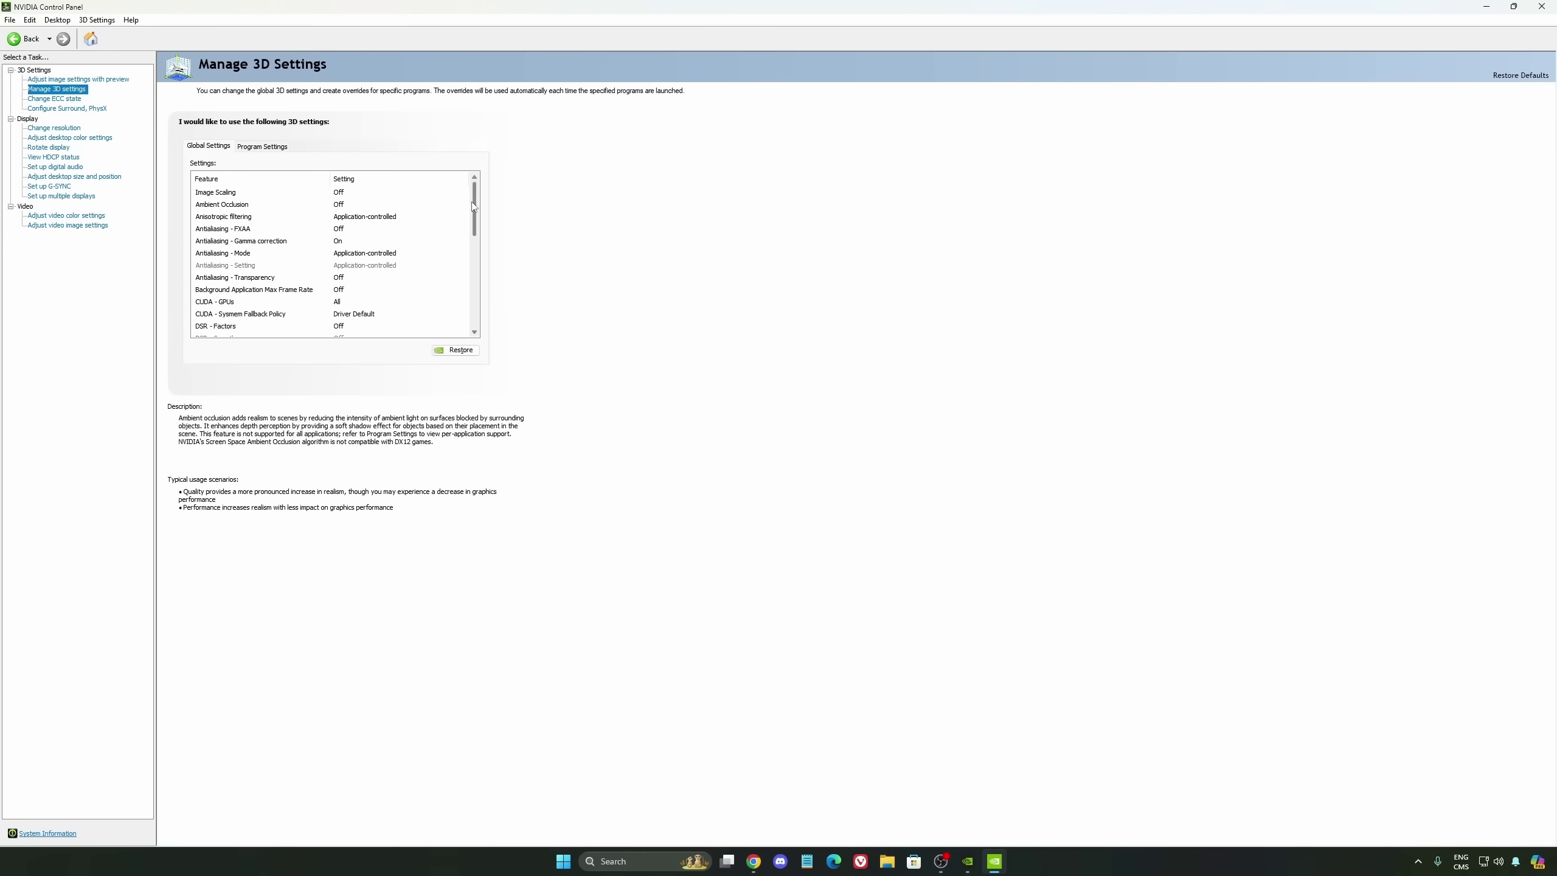
pyautogui.moveTo(476, 207); pyautogui.dragTo(476, 233)
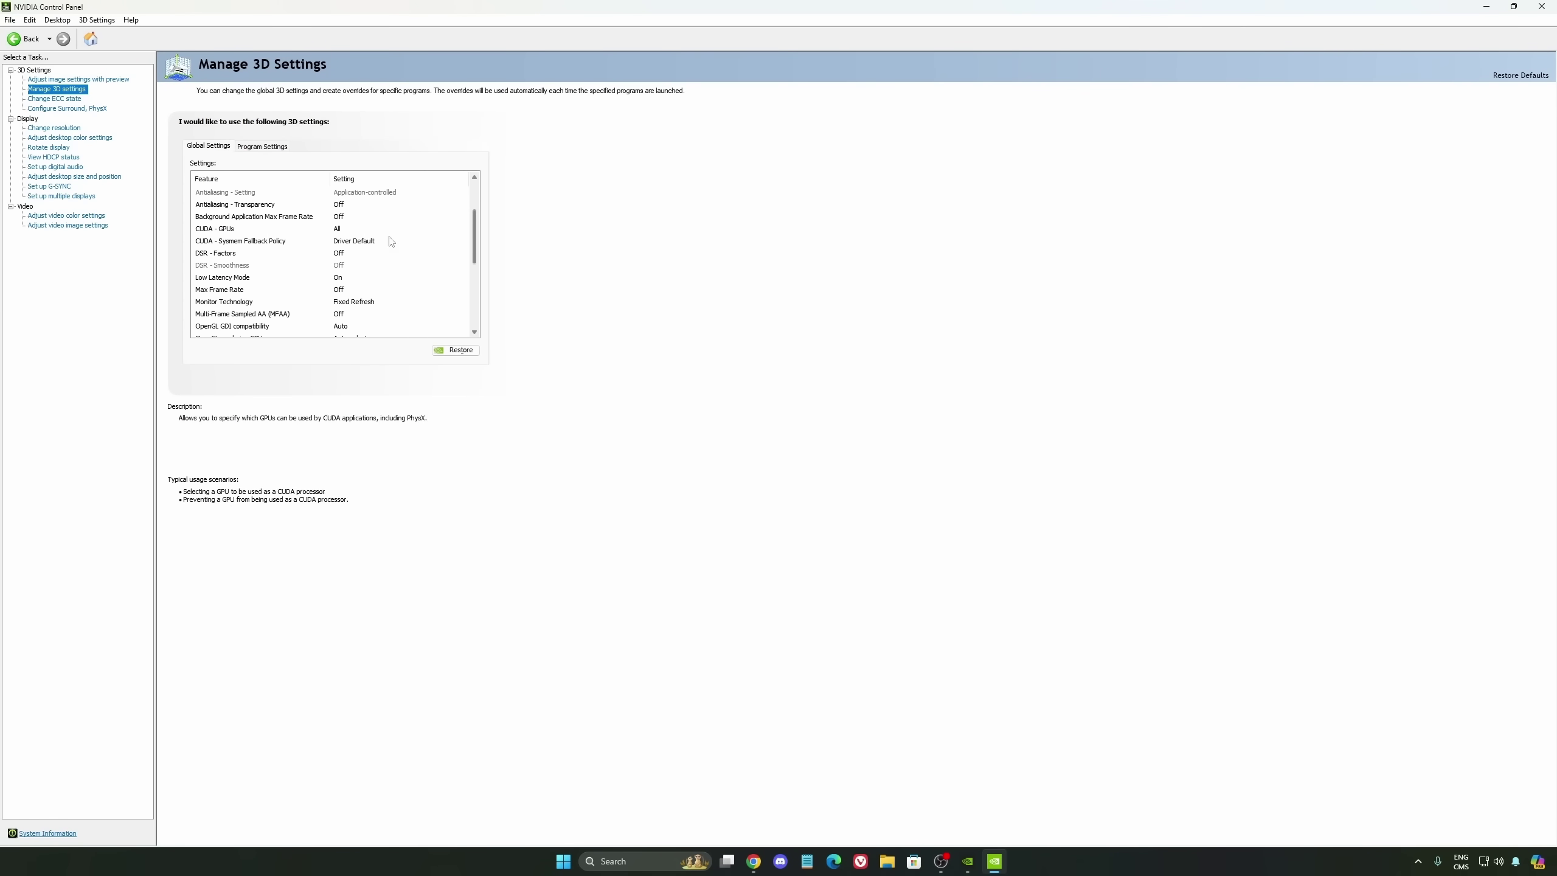
pyautogui.moveTo(211, 284)
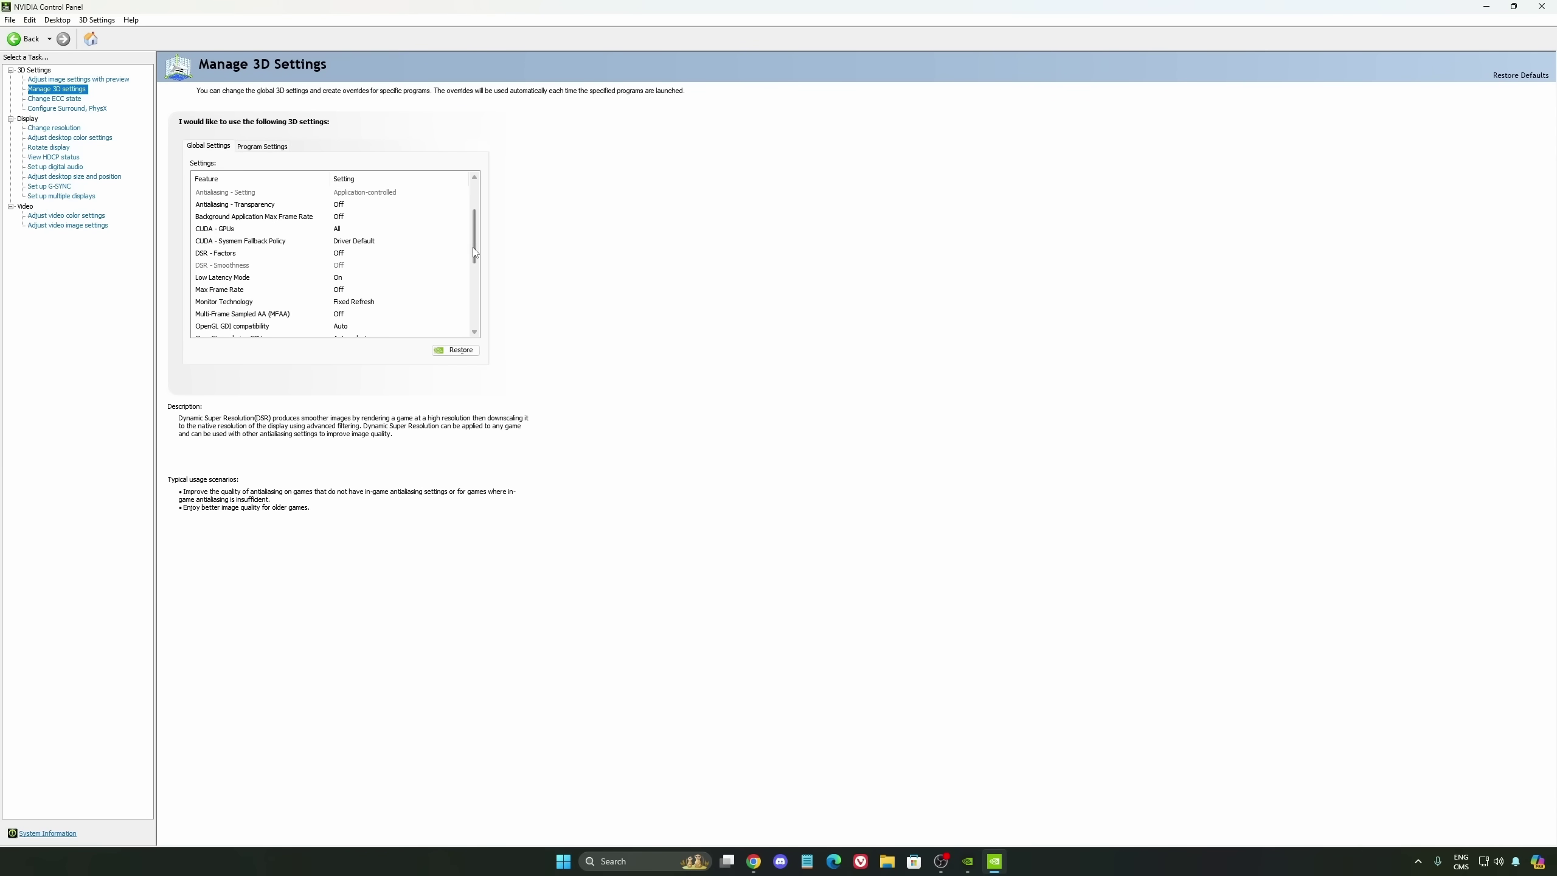
pyautogui.scroll(-3, 404, 219)
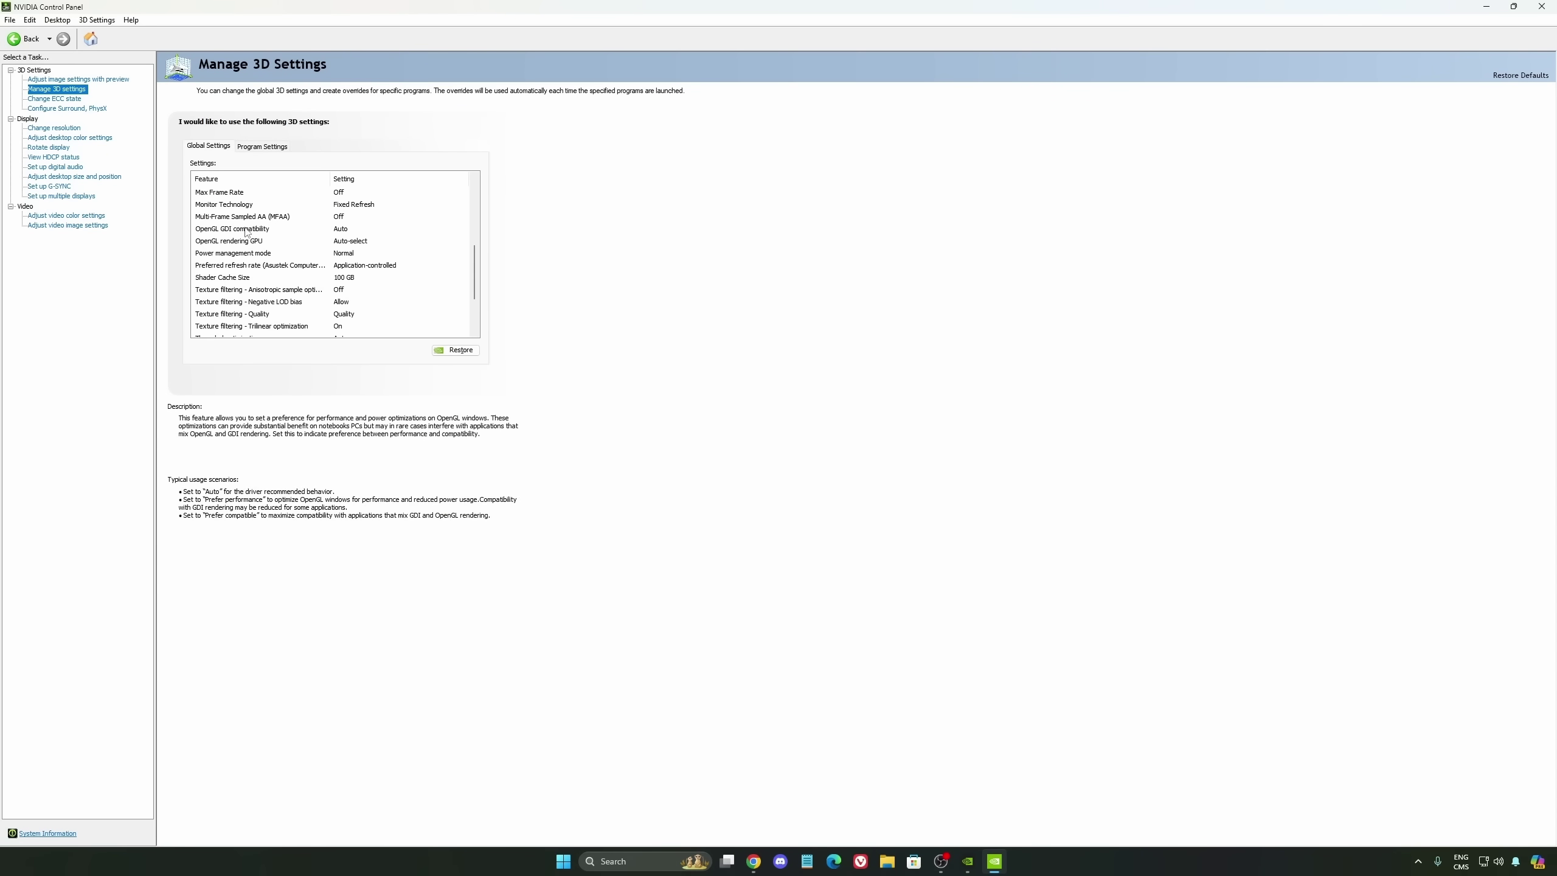
pyautogui.moveTo(235, 254)
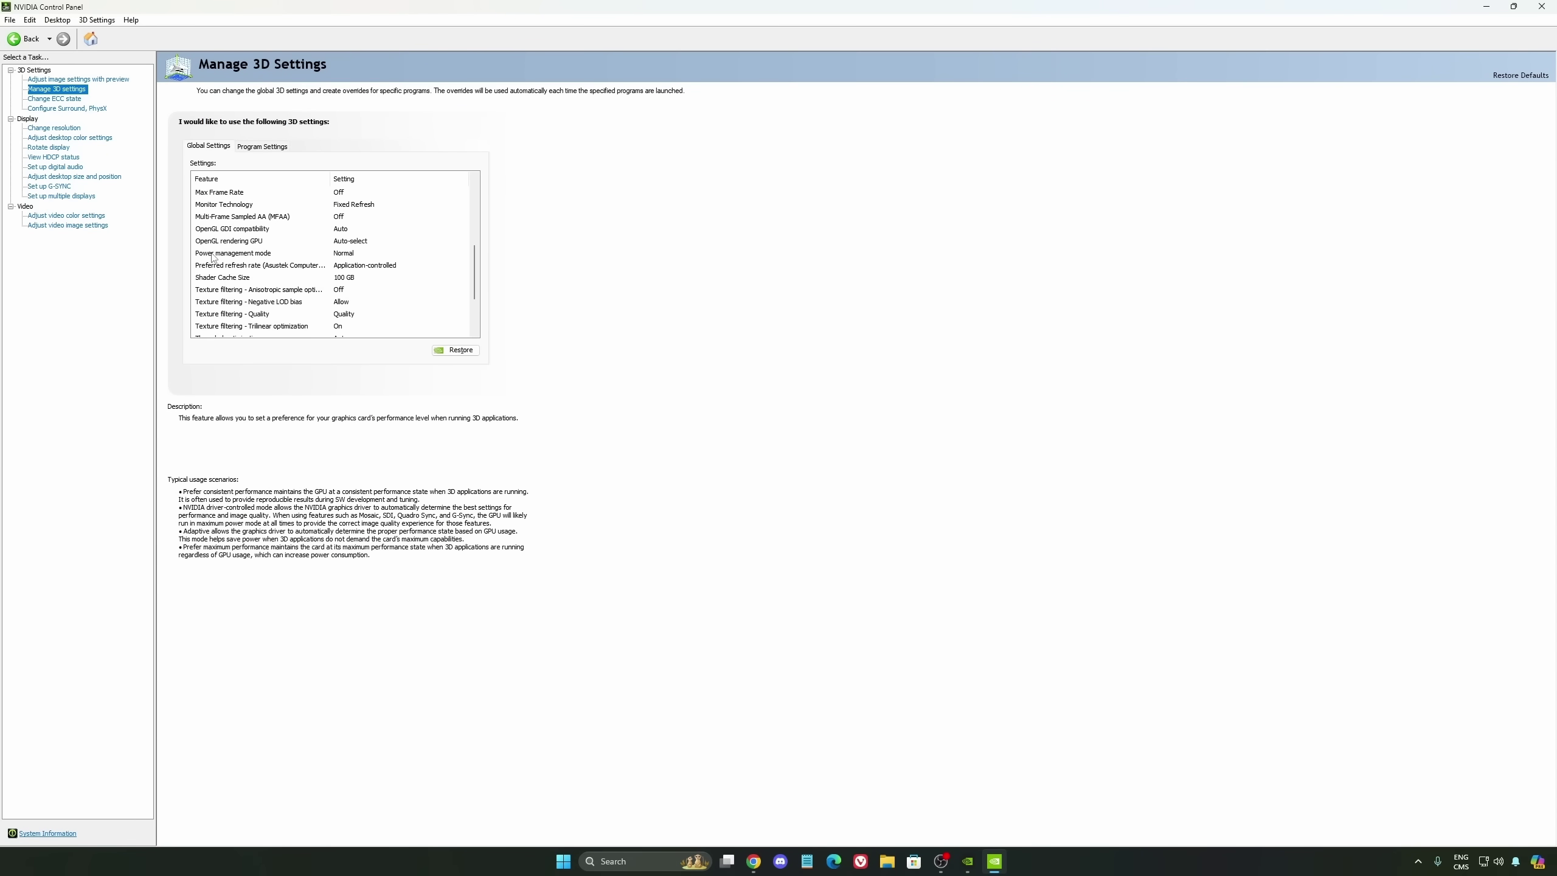
pyautogui.click(344, 257)
pyautogui.click(353, 262)
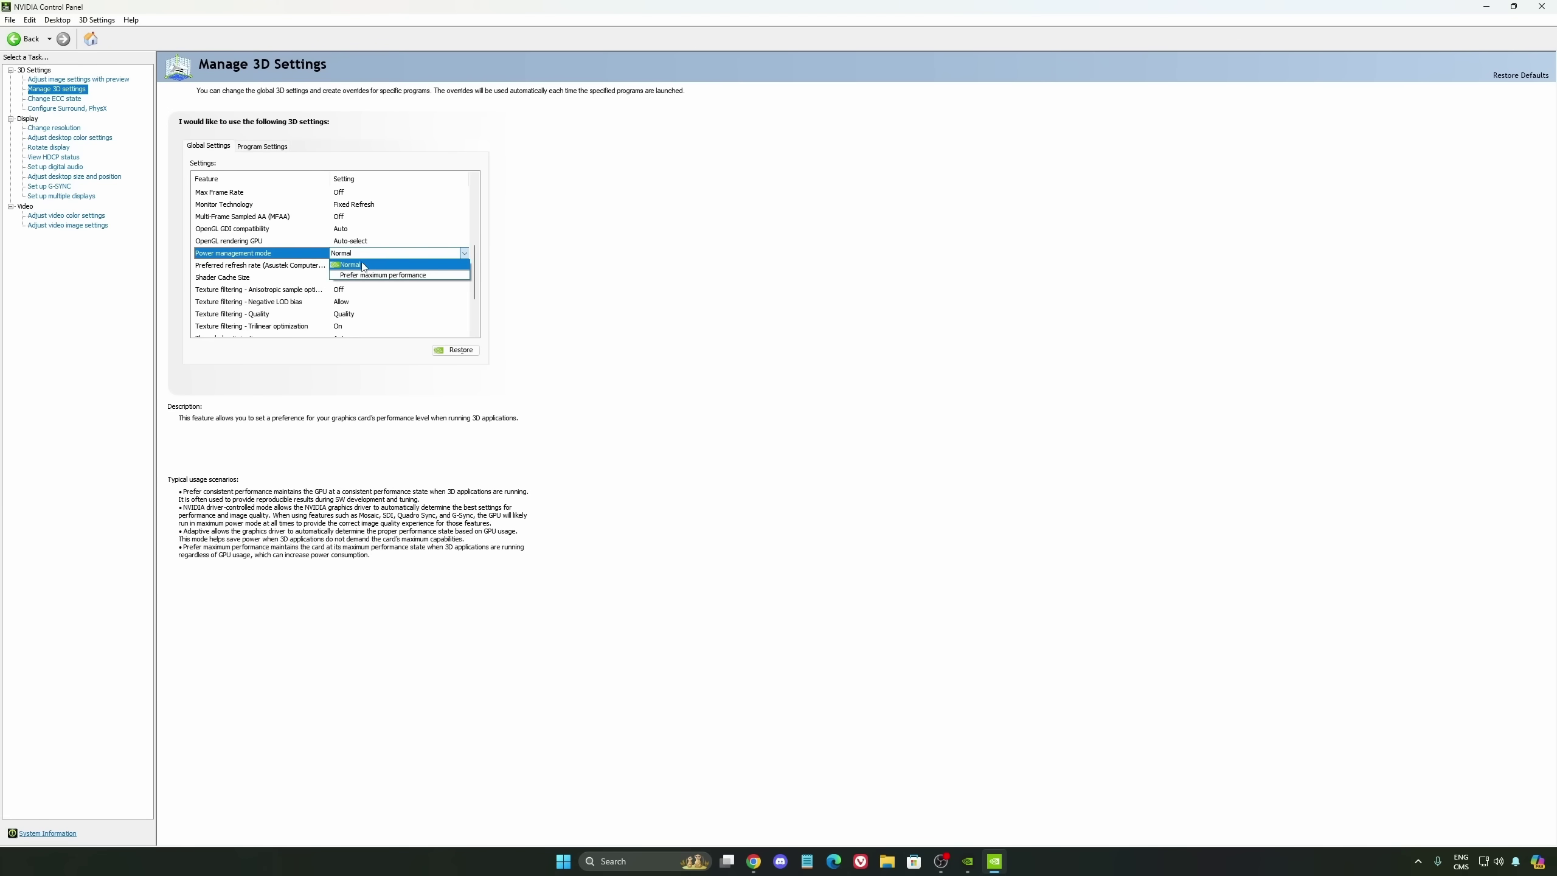
pyautogui.click(598, 279)
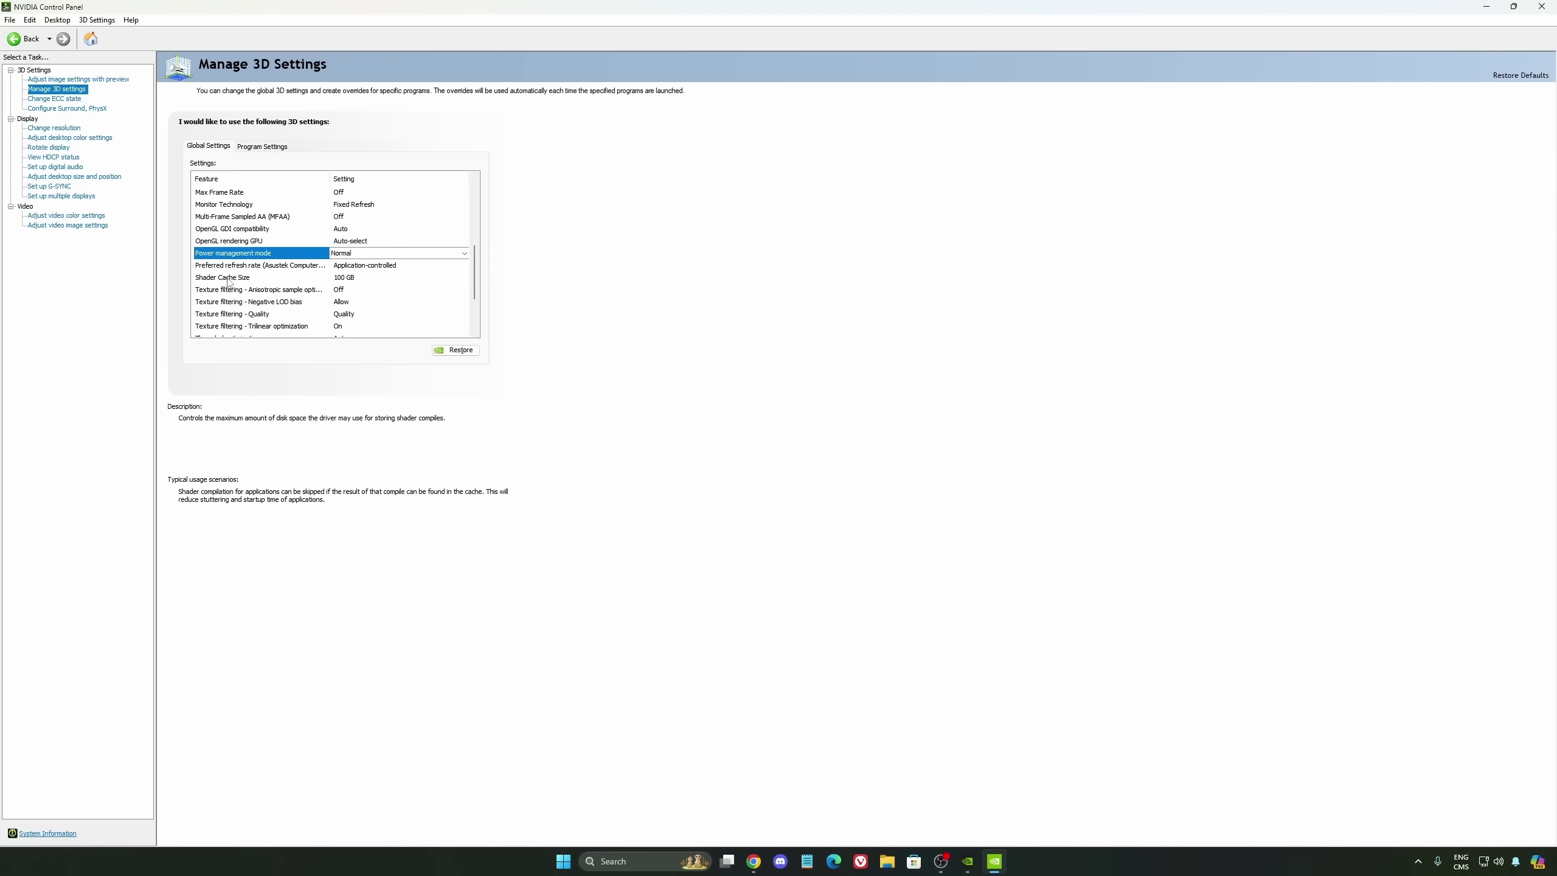
pyautogui.click(363, 279)
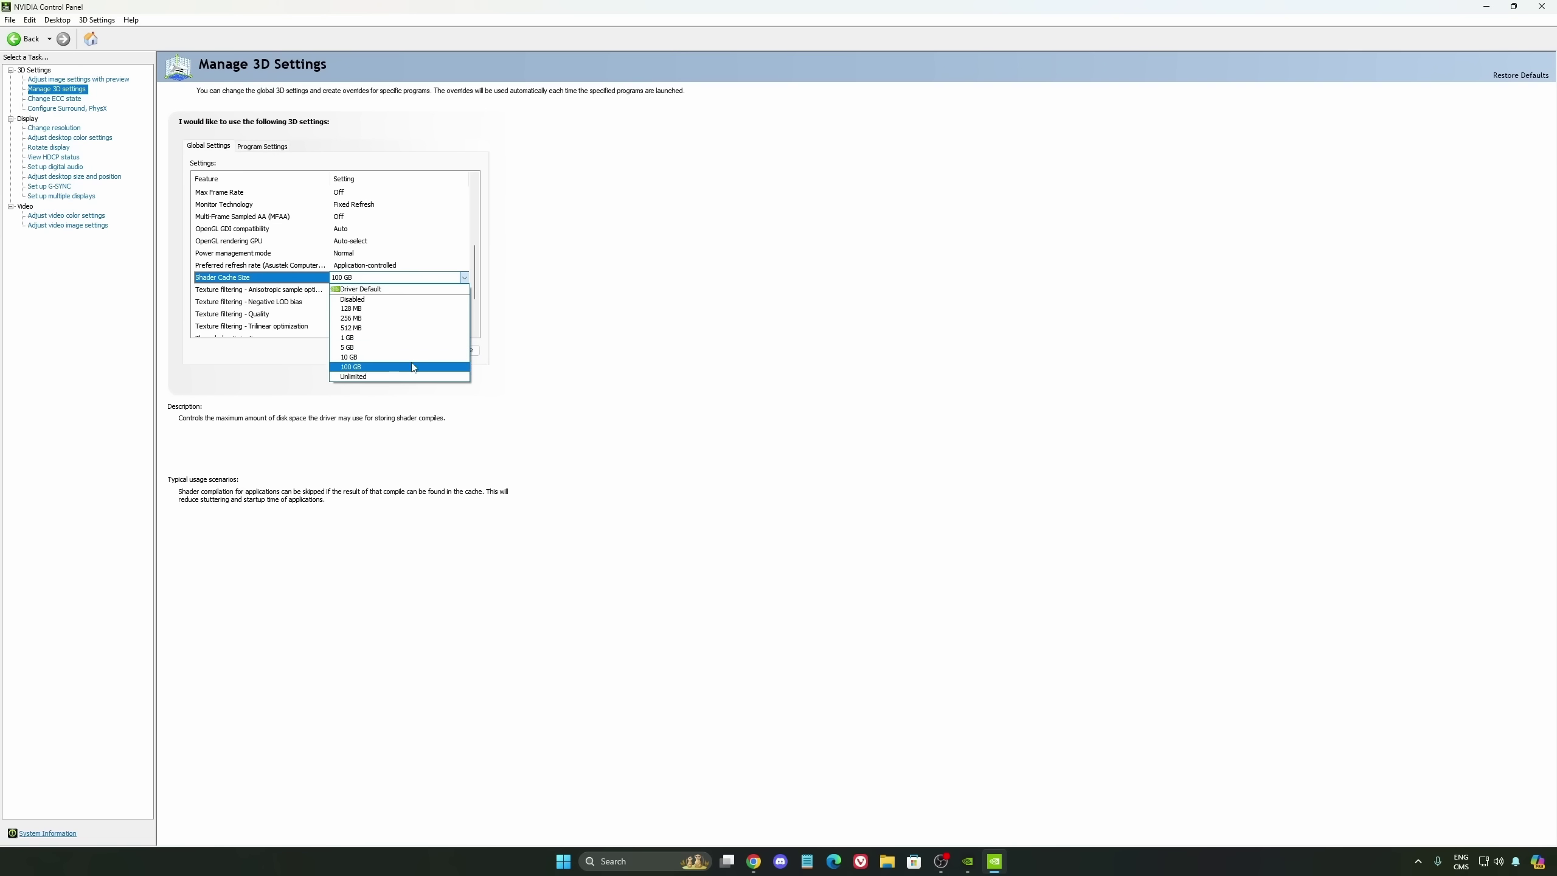
pyautogui.click(683, 368)
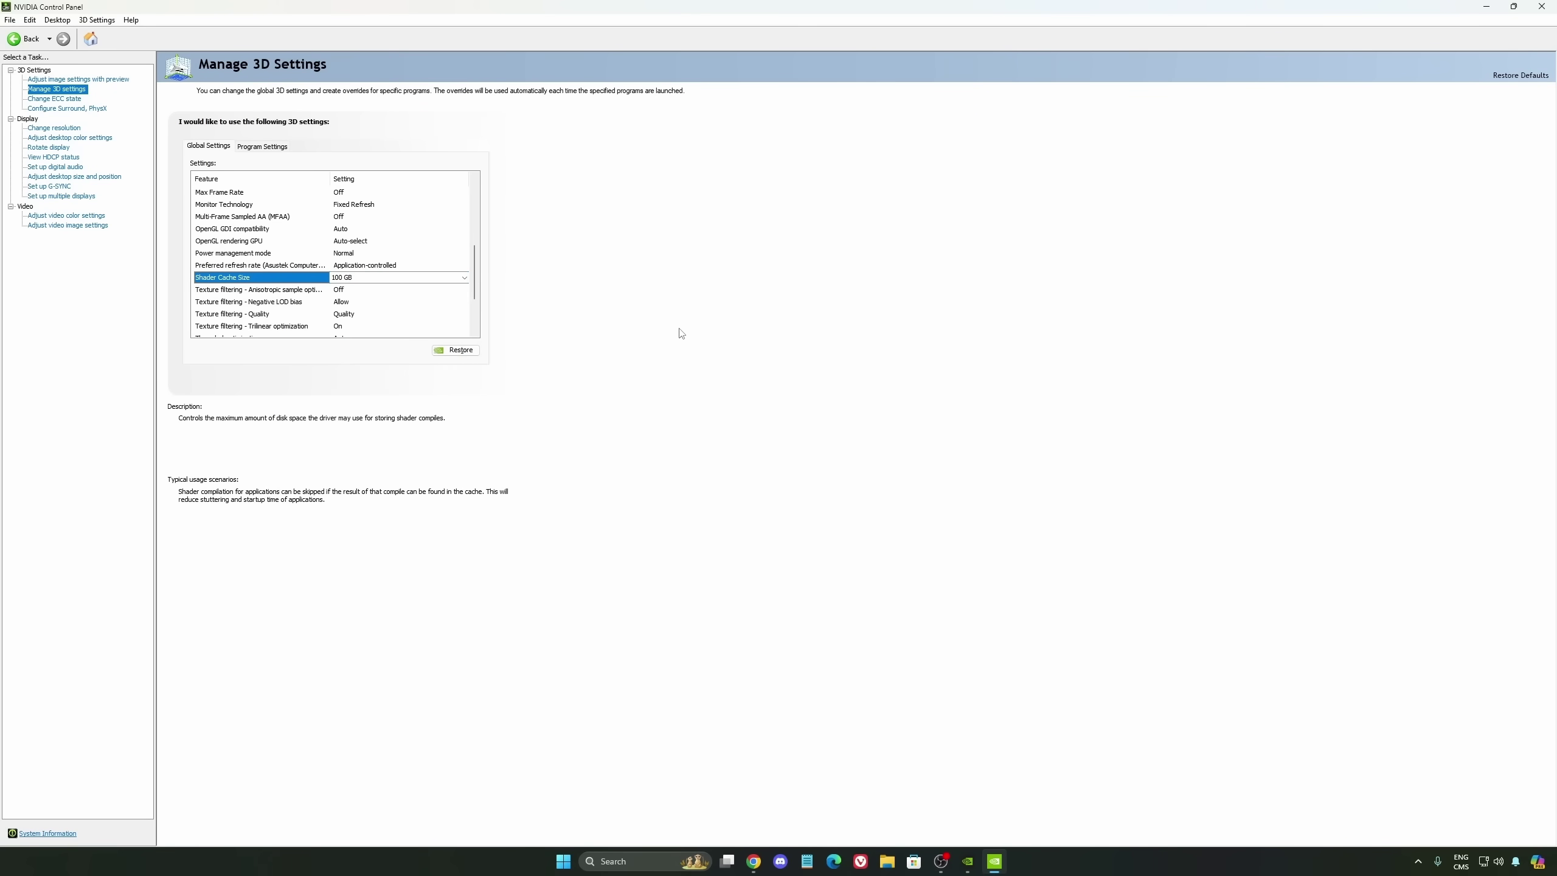
pyautogui.click(54, 128)
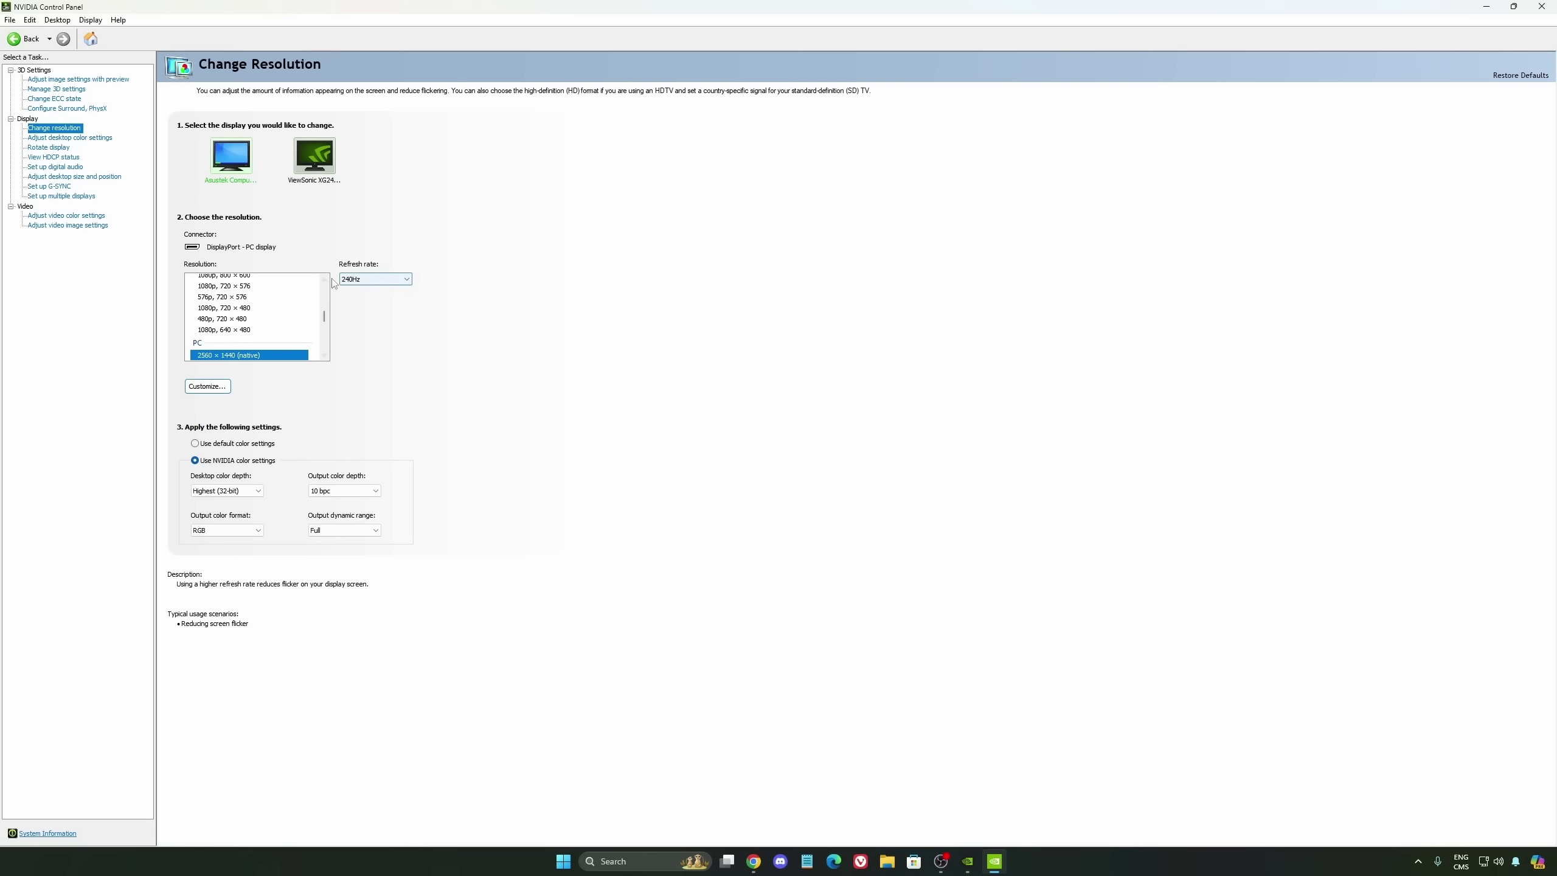
pyautogui.click(374, 281)
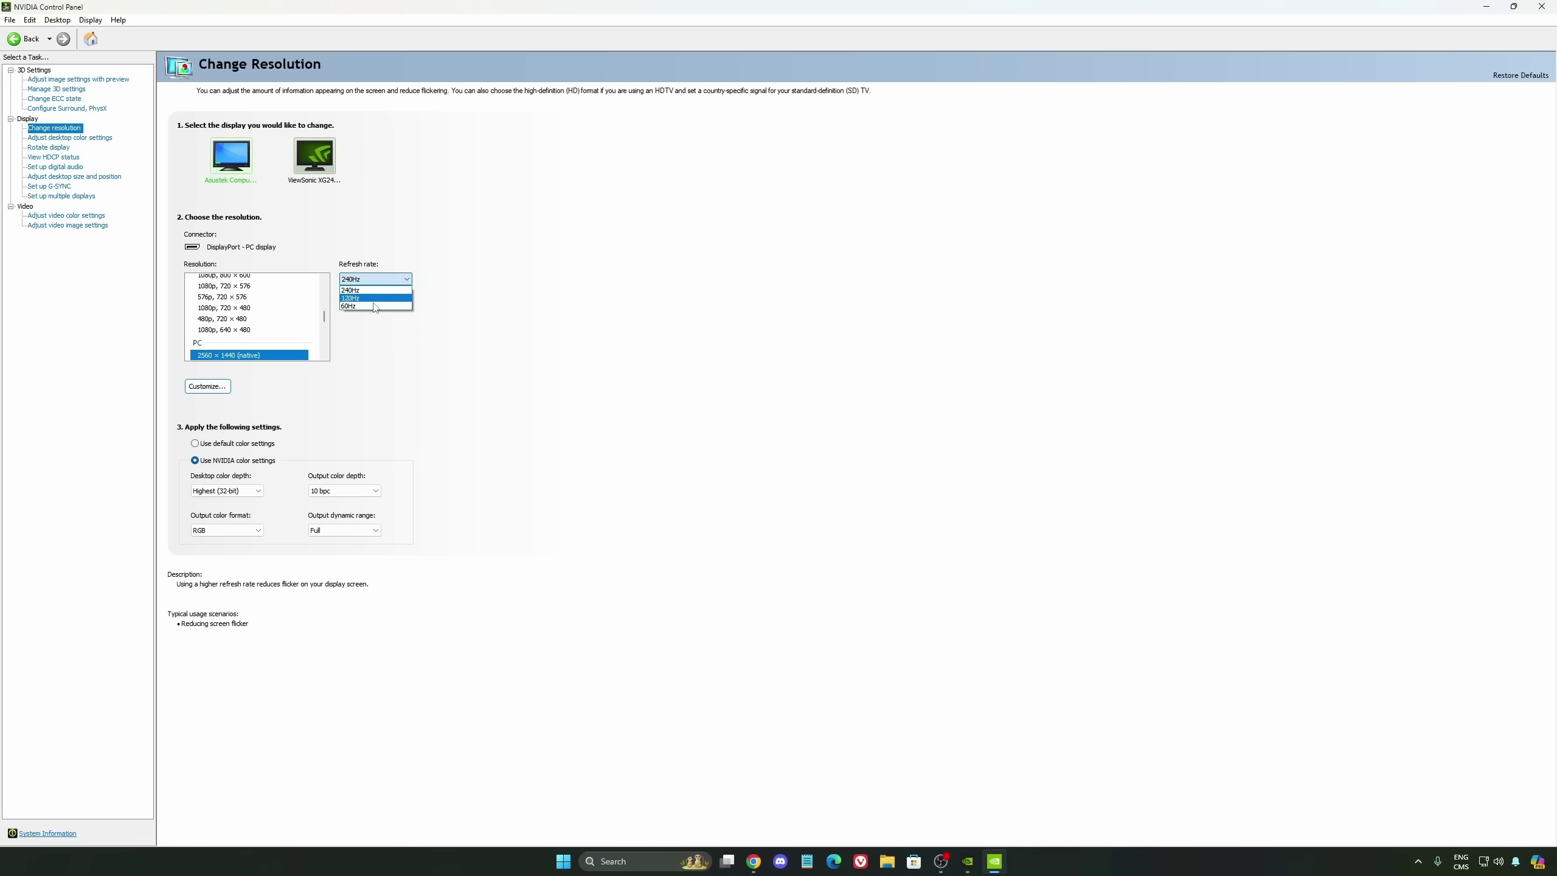
pyautogui.click(509, 290)
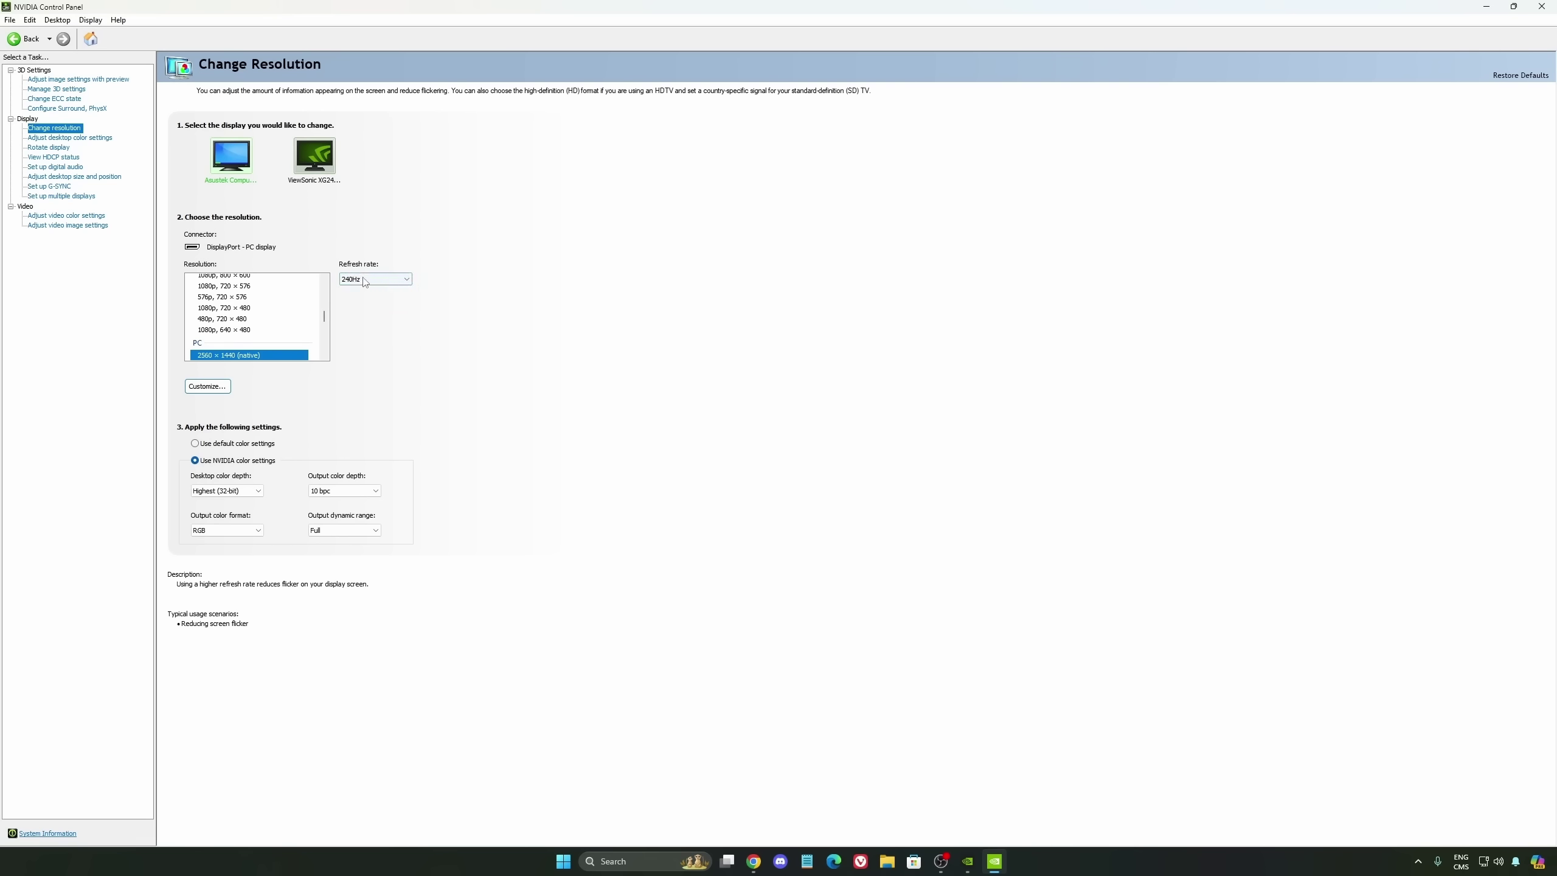
pyautogui.click(393, 280)
pyautogui.click(363, 281)
# - Open the Set up G-SYNC page and select the Asustek monitor
pyautogui.click(50, 187)
pyautogui.click(229, 245)
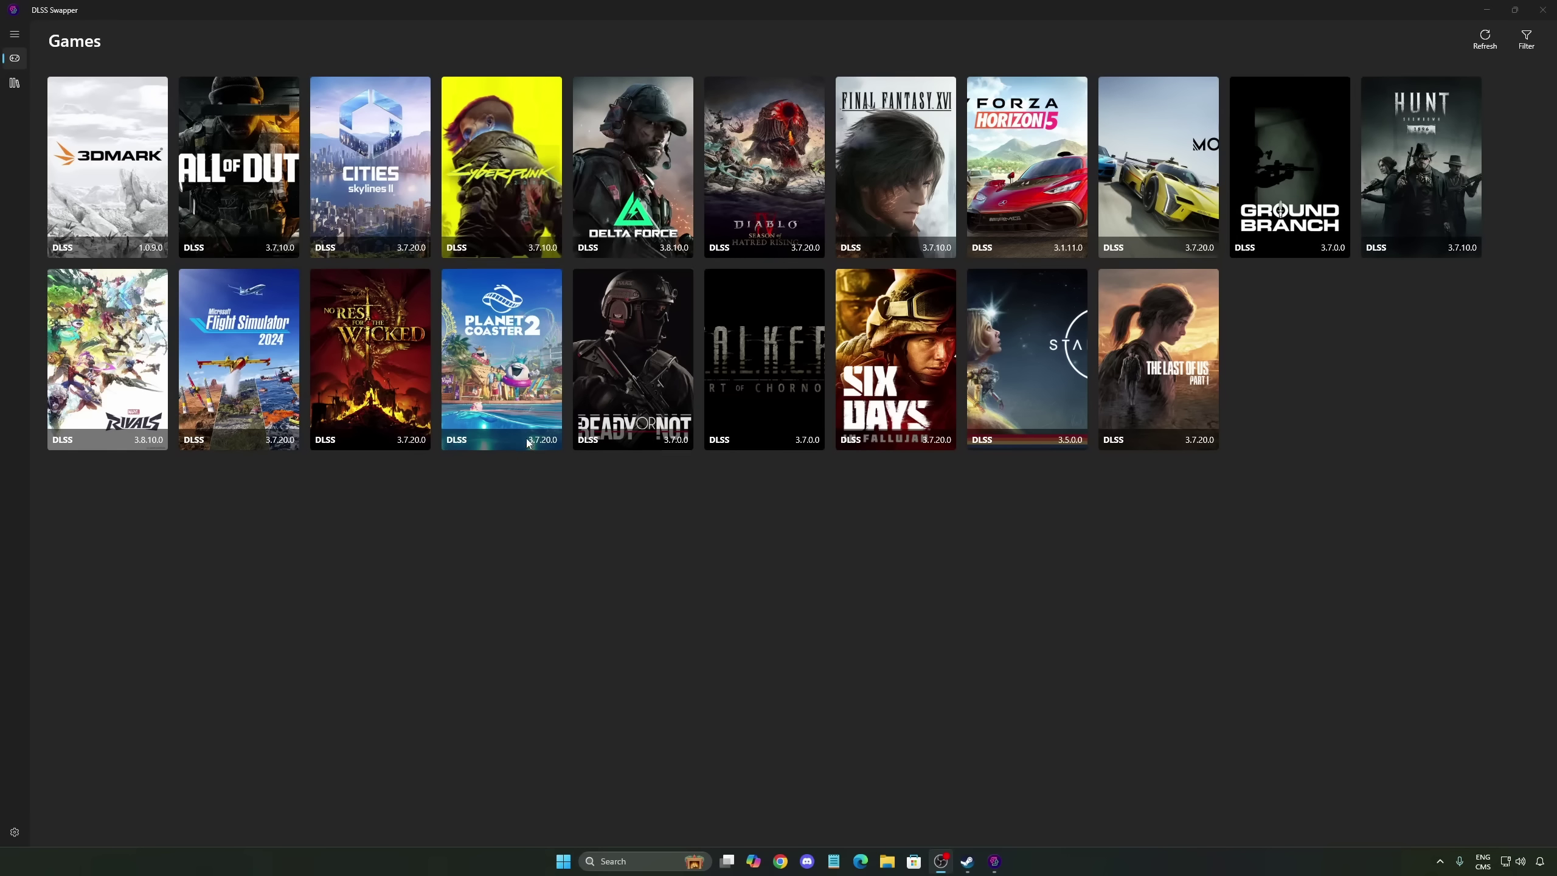
# - Reset Marvel Rivals' DLSS in DLSS Swapper, then swap it to version 3.8.10.0
pyautogui.click(505, 578)
pyautogui.click(483, 376)
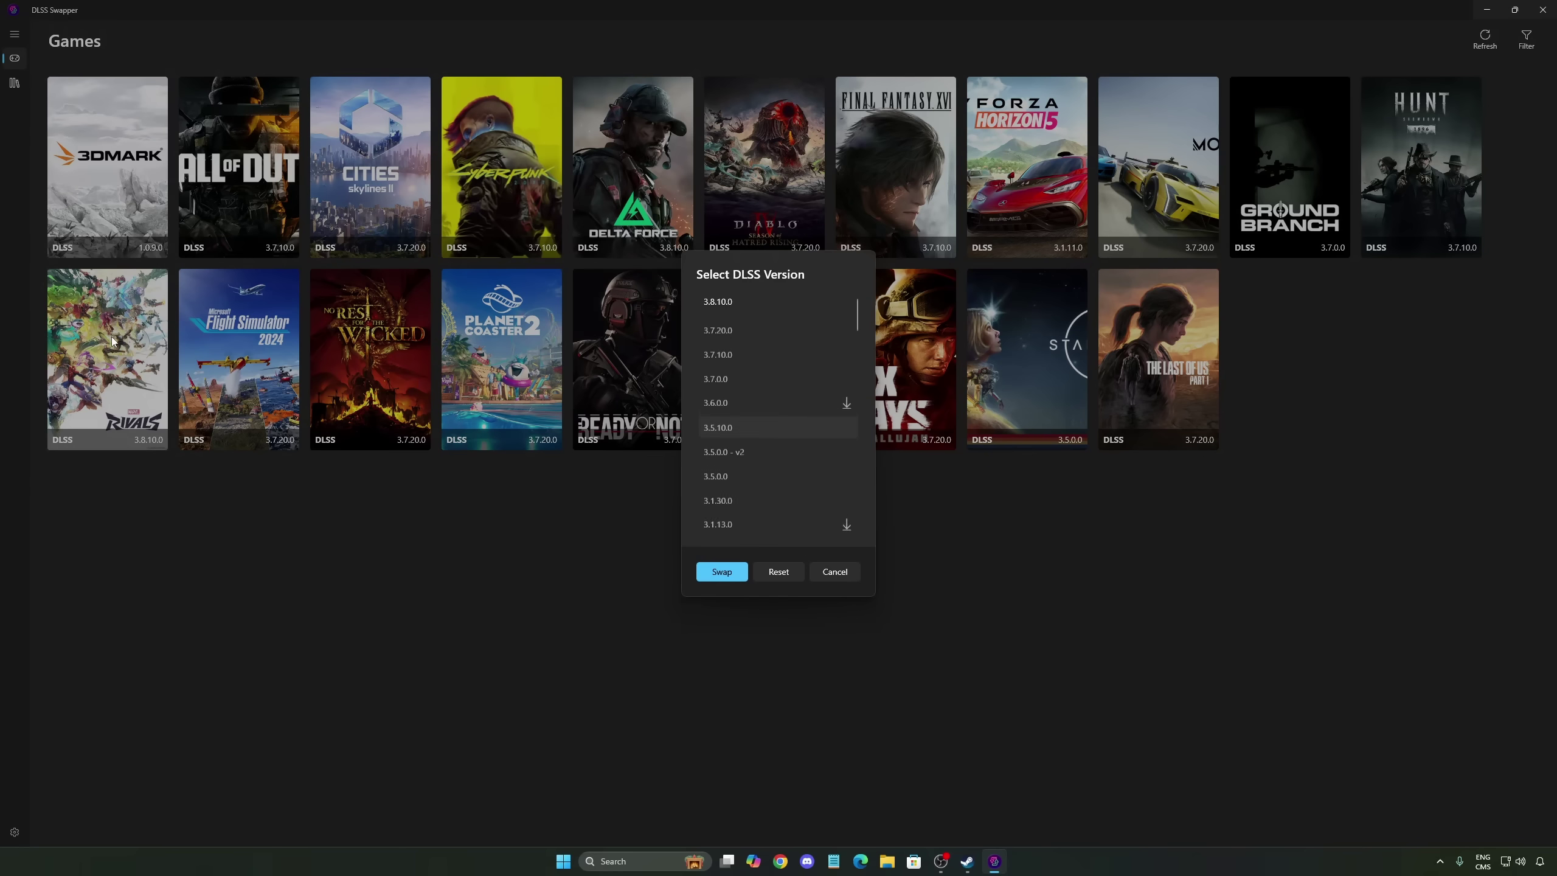
pyautogui.click(781, 572)
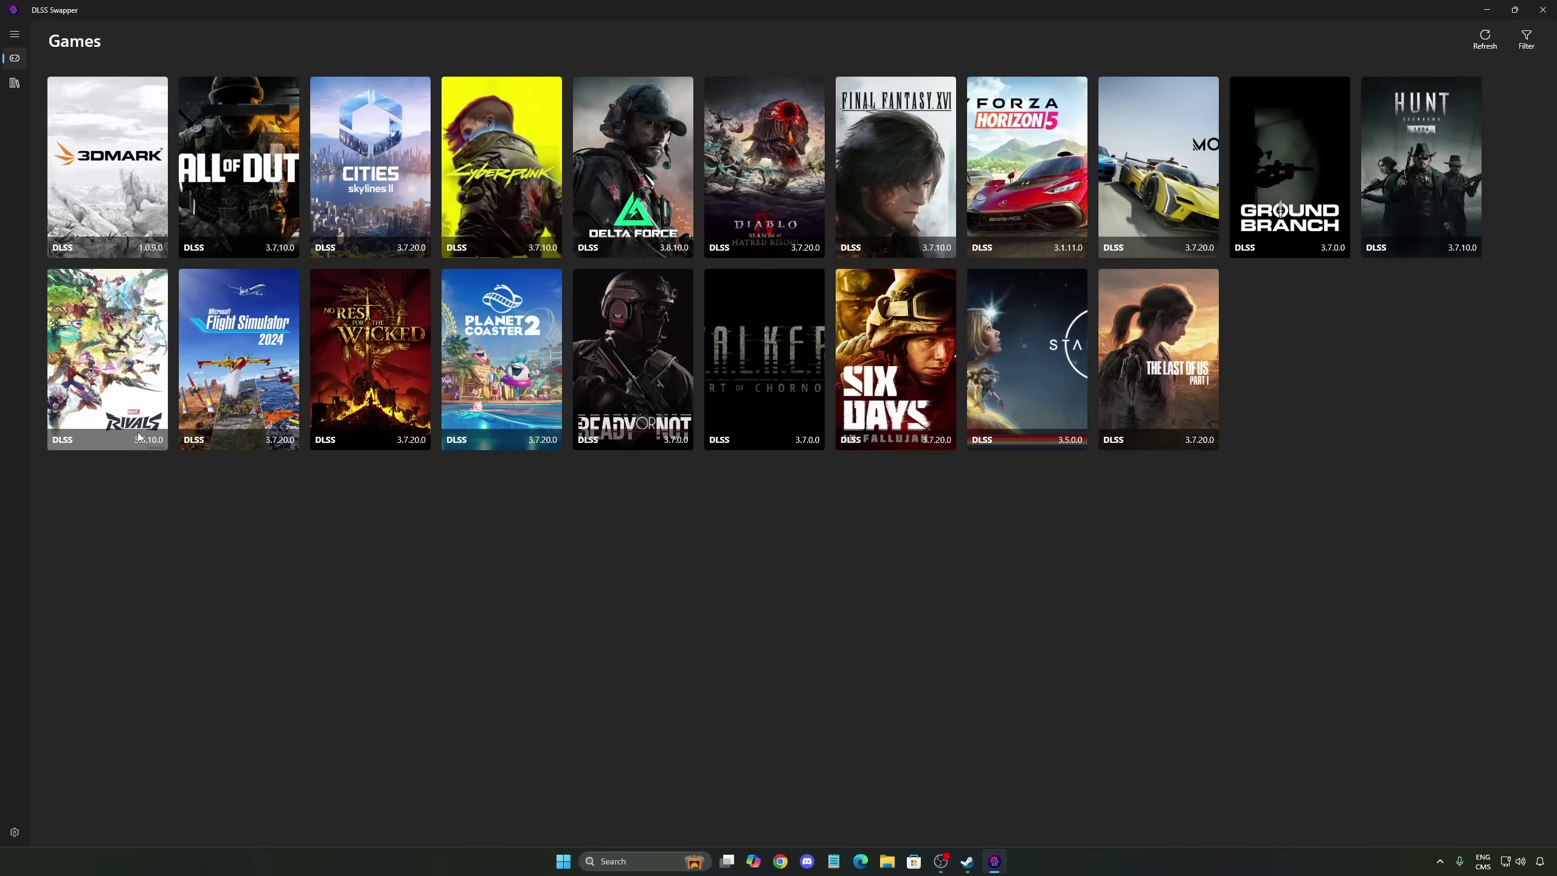
pyautogui.click(720, 423)
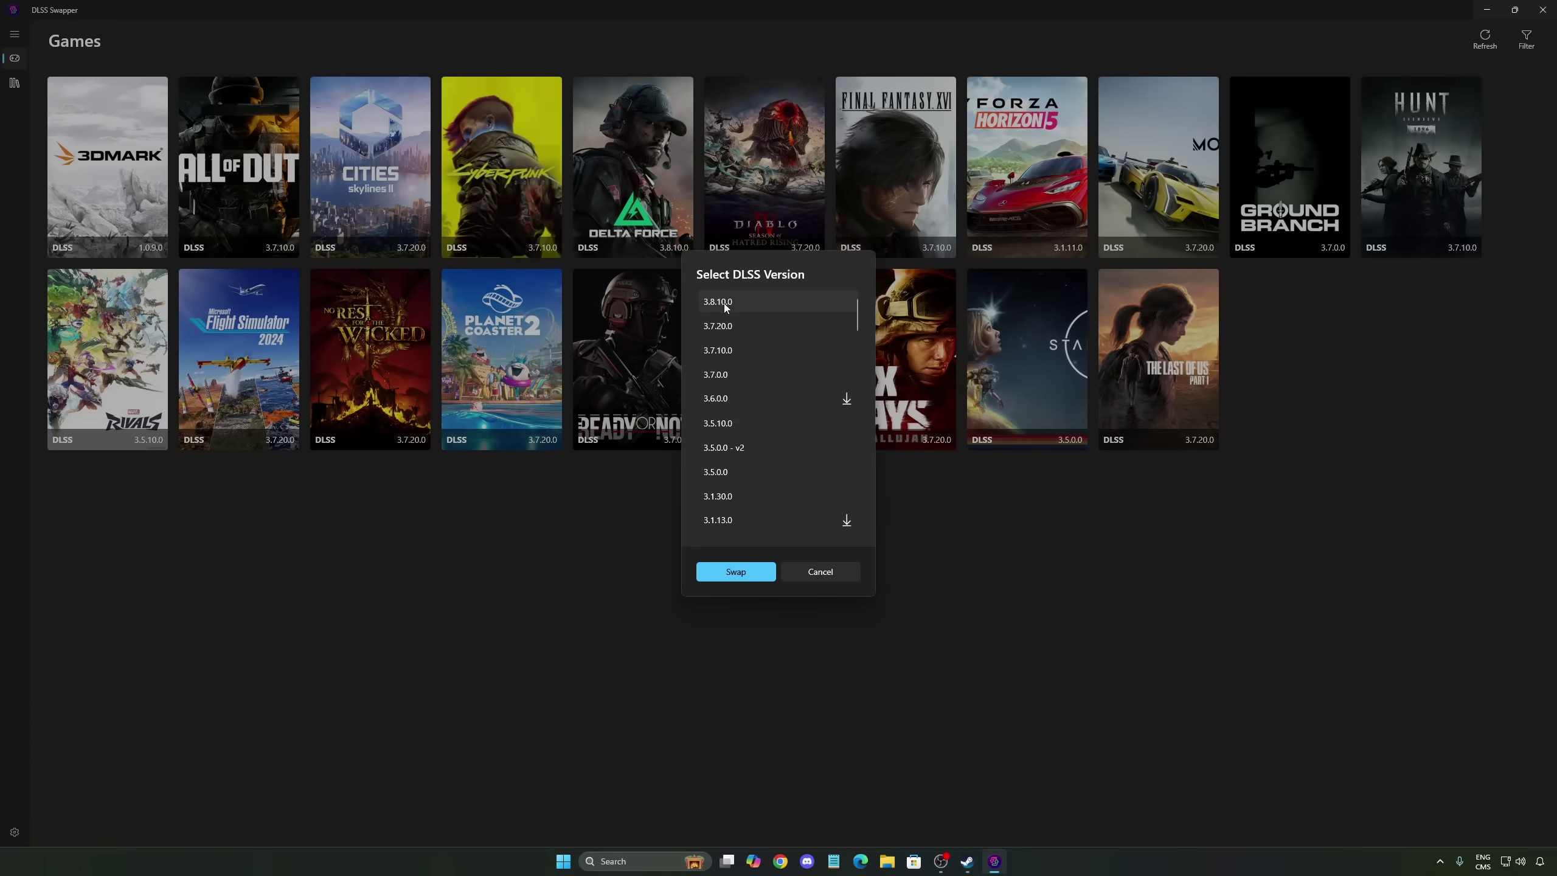
pyautogui.click(726, 572)
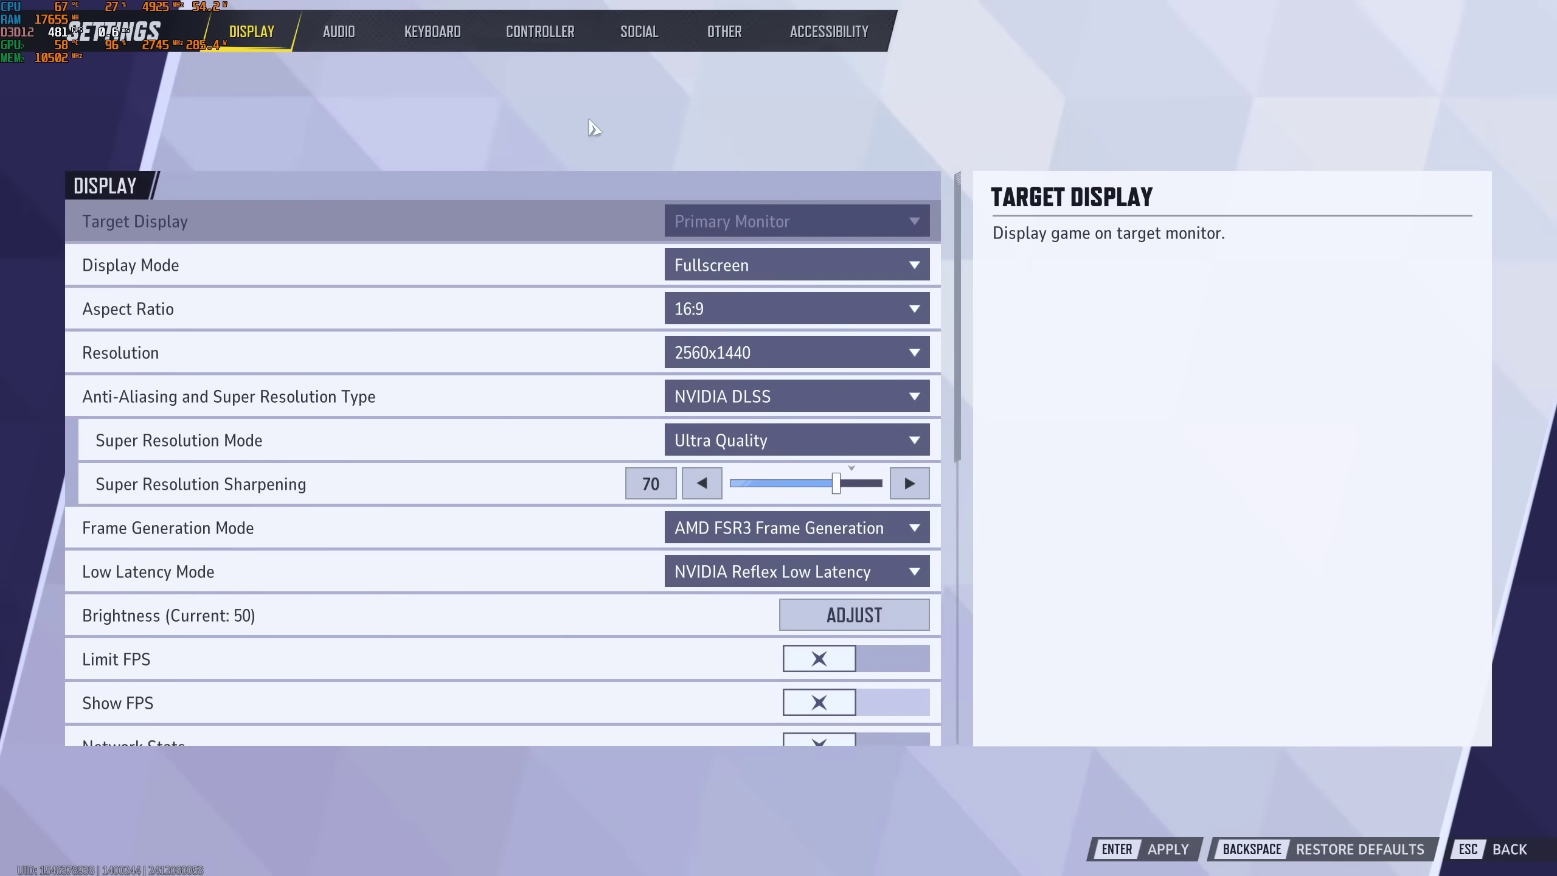
# - Check that Display Mode stays Fullscreen and Resolution stays 2560x1440 in Marvel Rivals
pyautogui.click(730, 270)
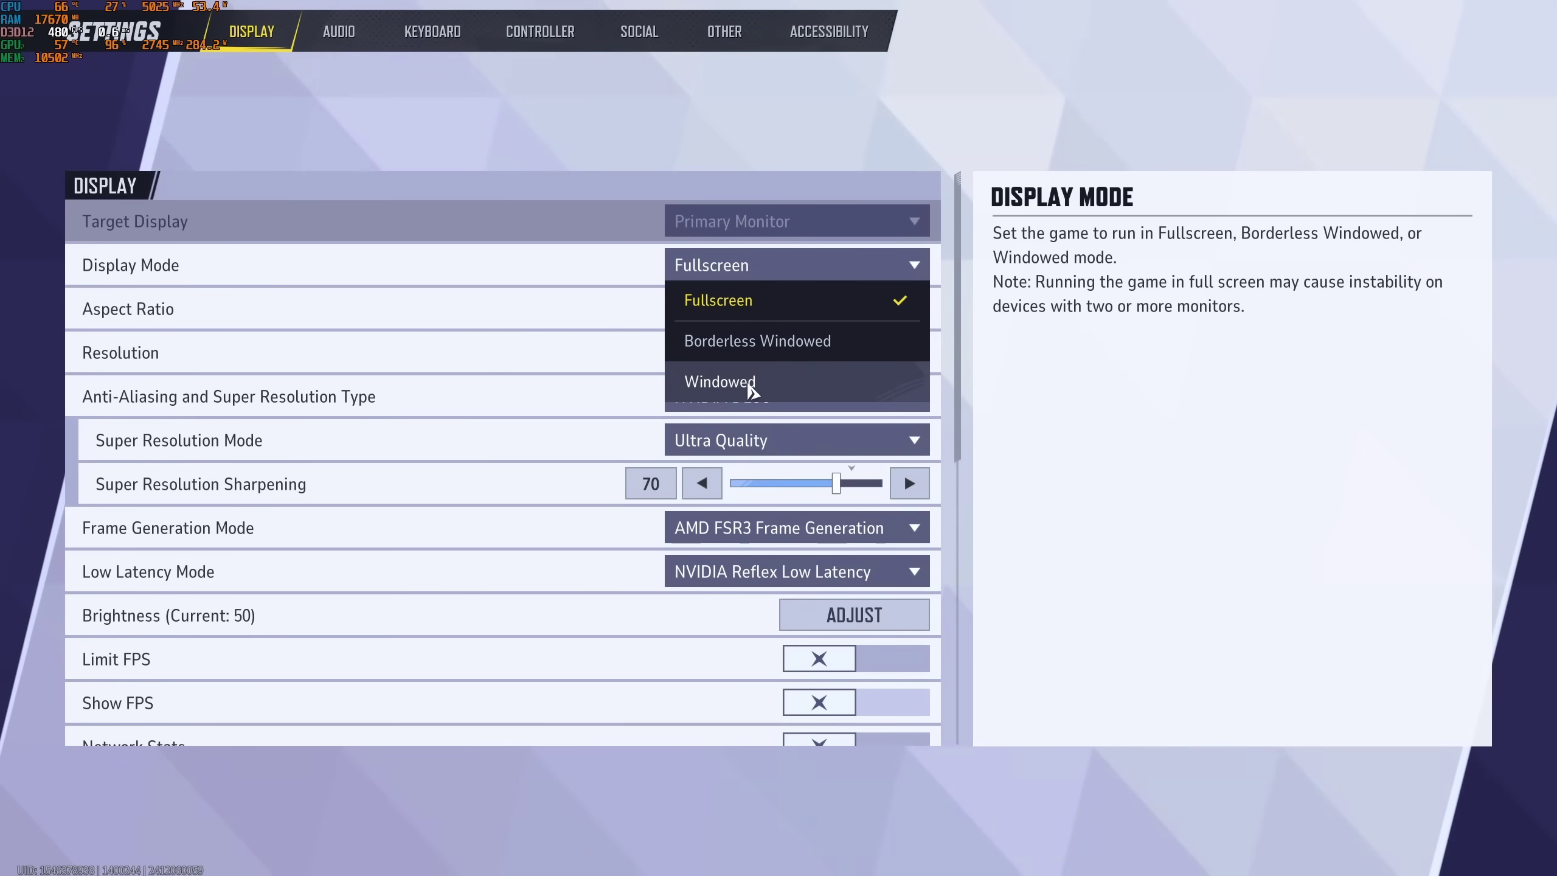
pyautogui.click(666, 176)
pyautogui.scroll(-1, 706, 257)
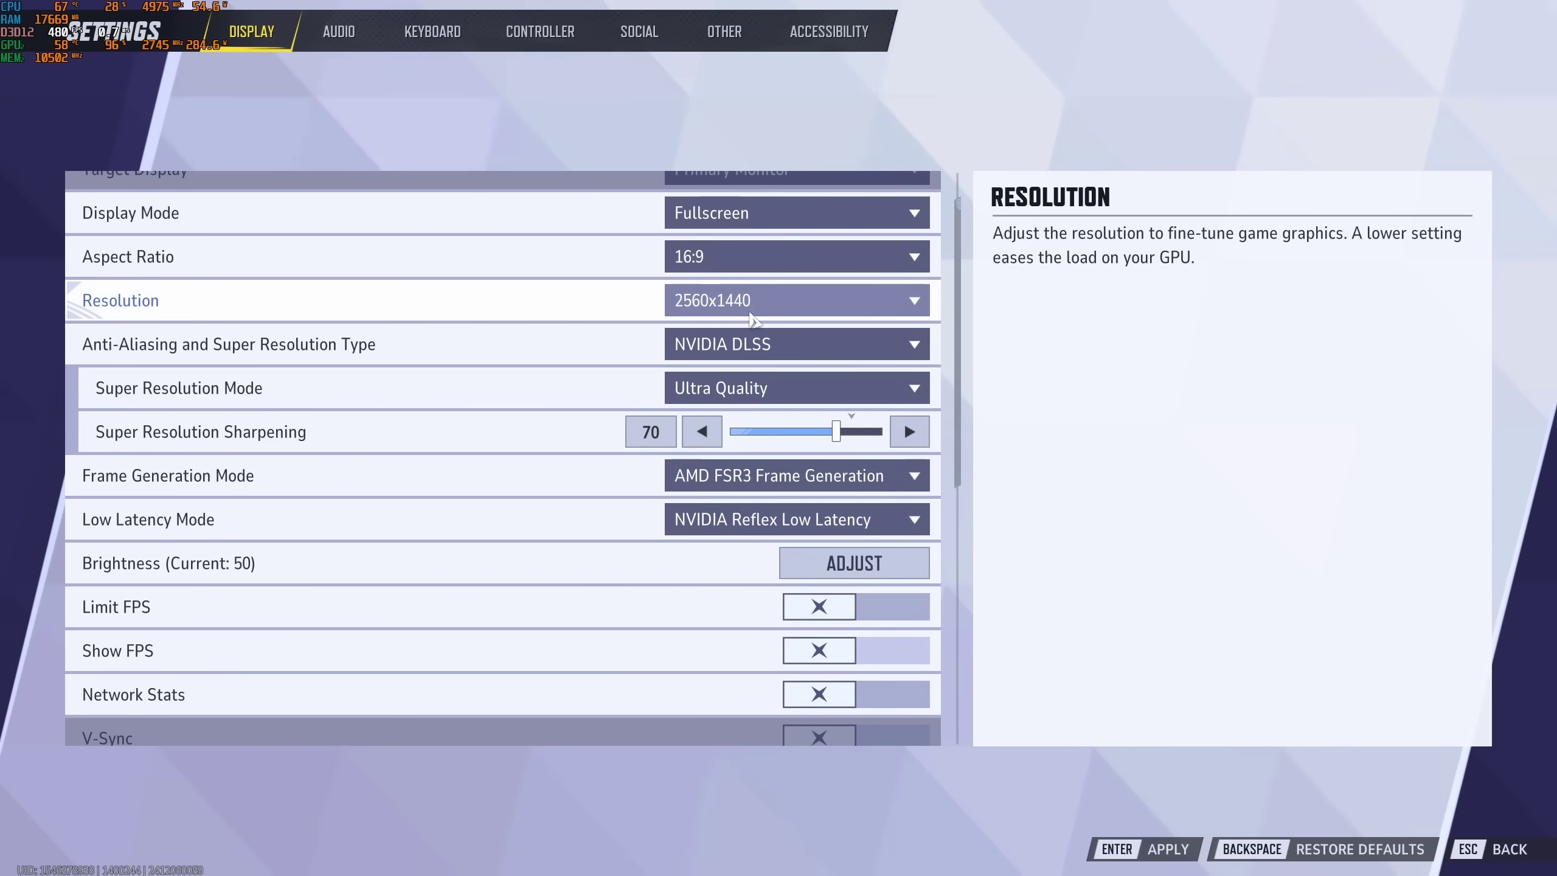
pyautogui.click(776, 300)
pyautogui.click(707, 305)
pyautogui.scroll(-1, 453, 325)
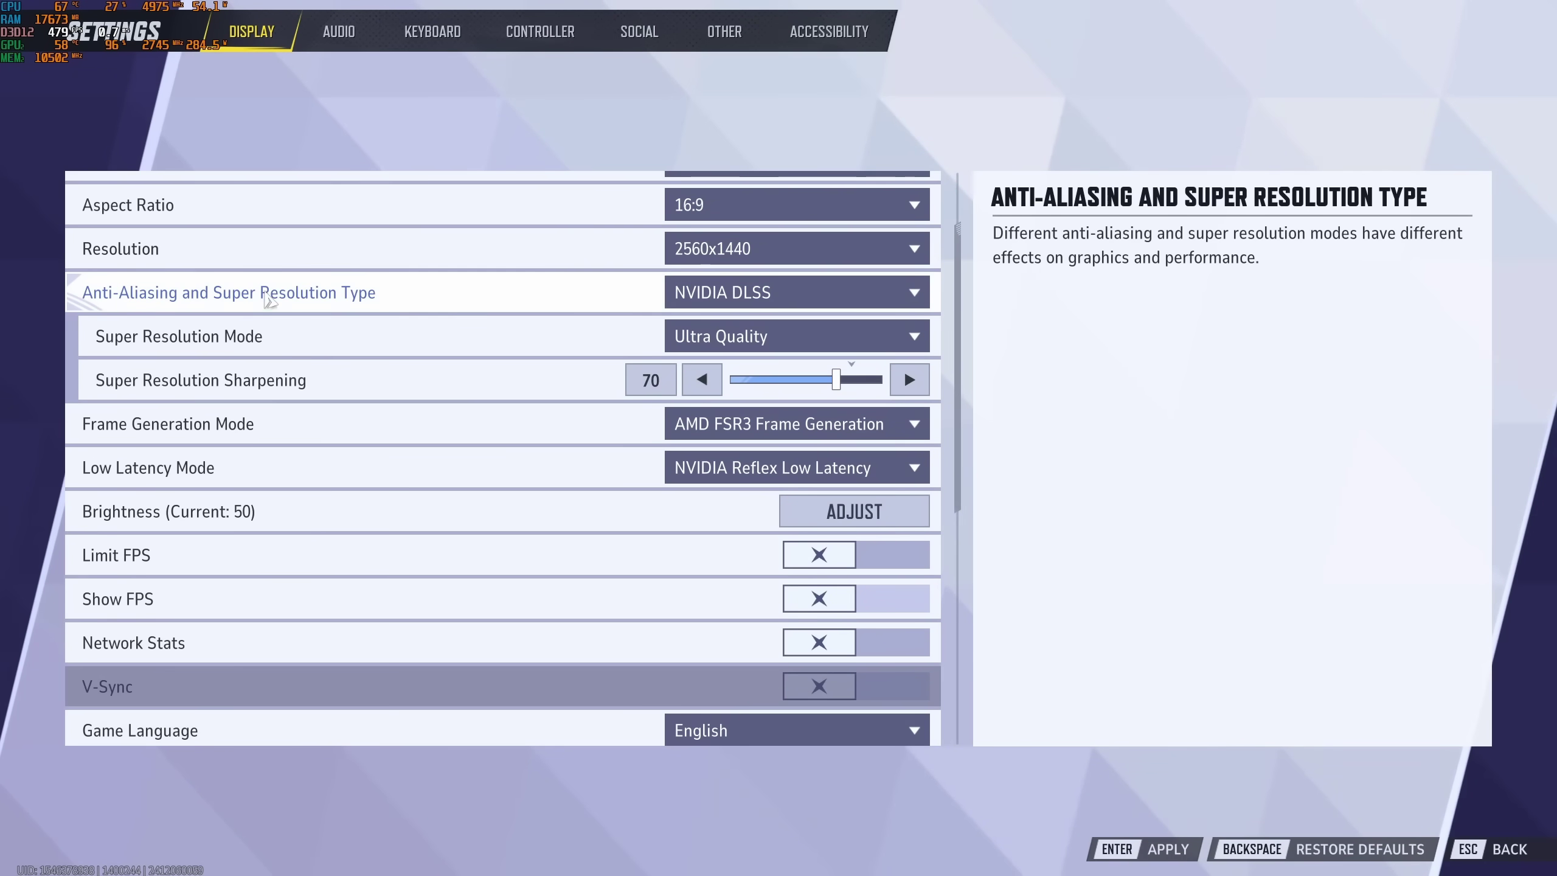
# - Confirm anti-aliasing stays on NVIDIA DLSS and frame generation on AMD FSR3
pyautogui.click(748, 301)
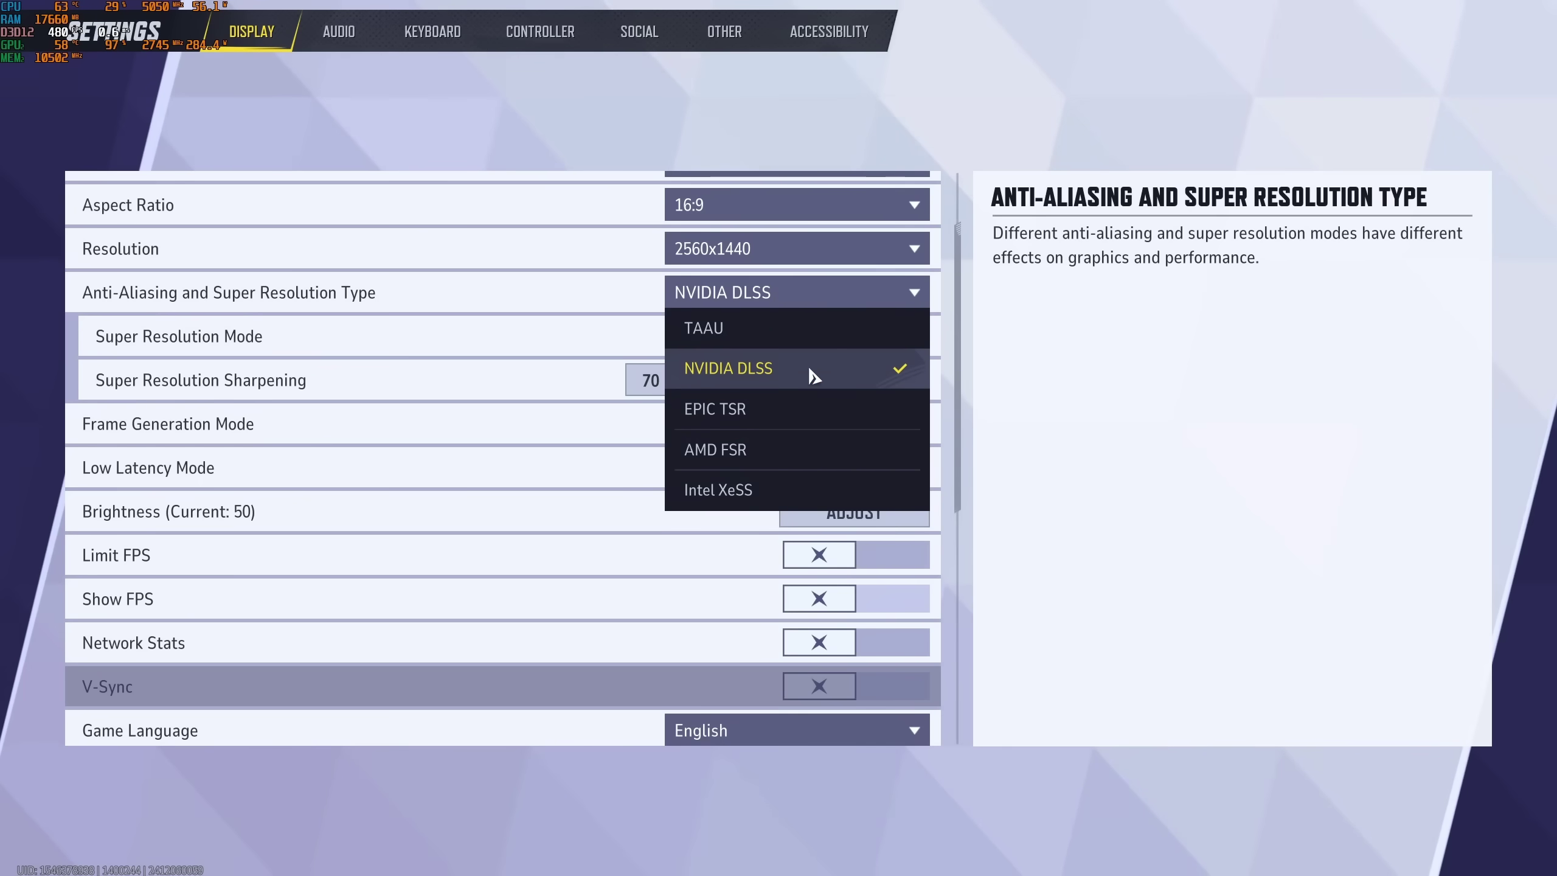
pyautogui.click(748, 371)
pyautogui.click(794, 300)
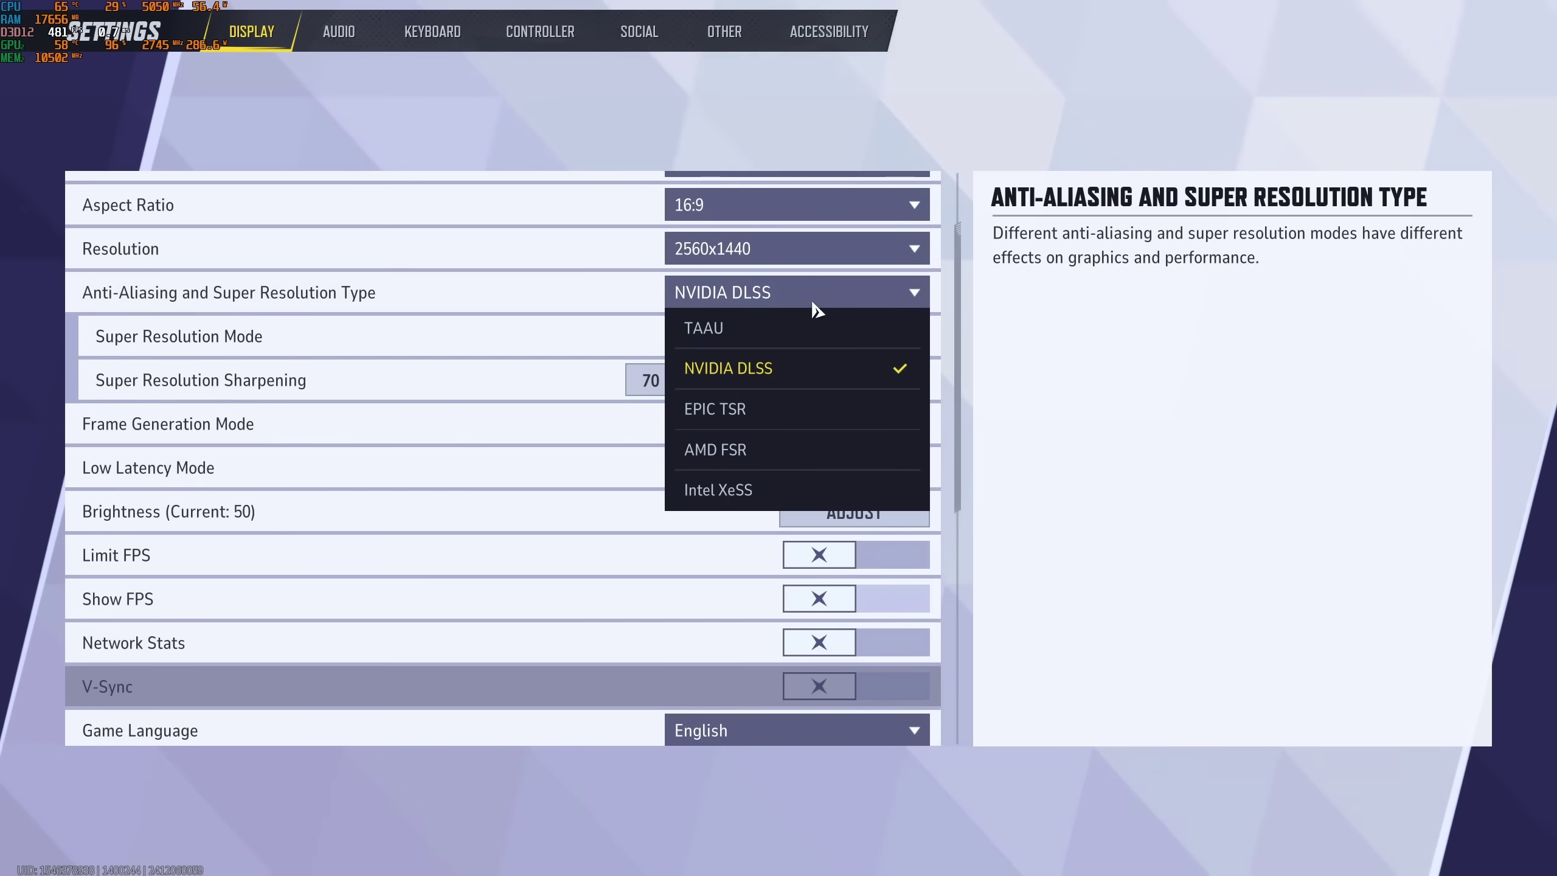
pyautogui.click(1036, 319)
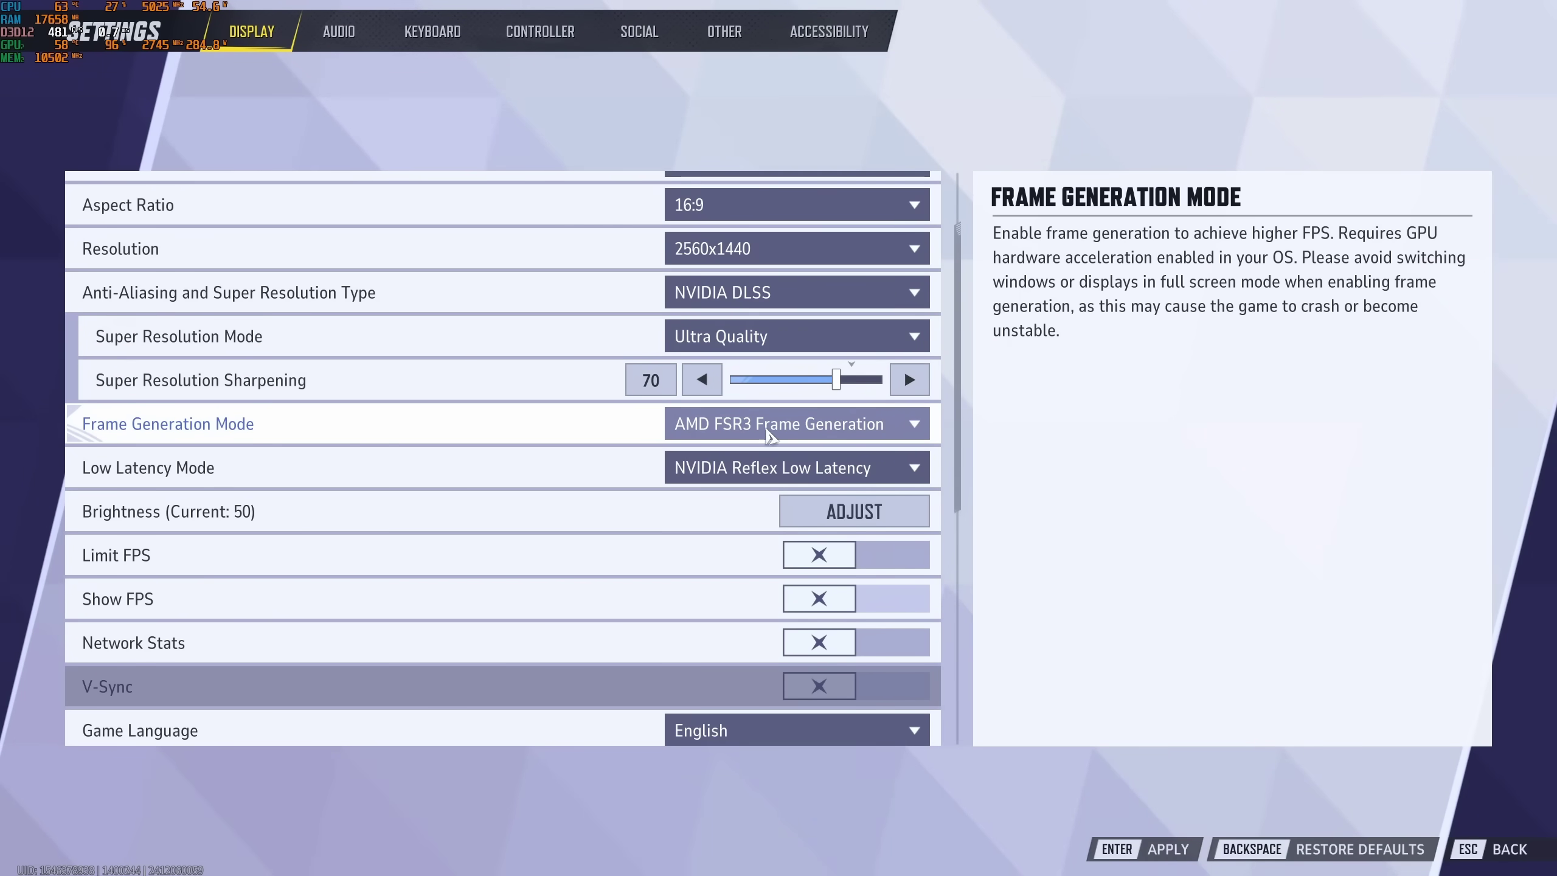
pyautogui.click(758, 429)
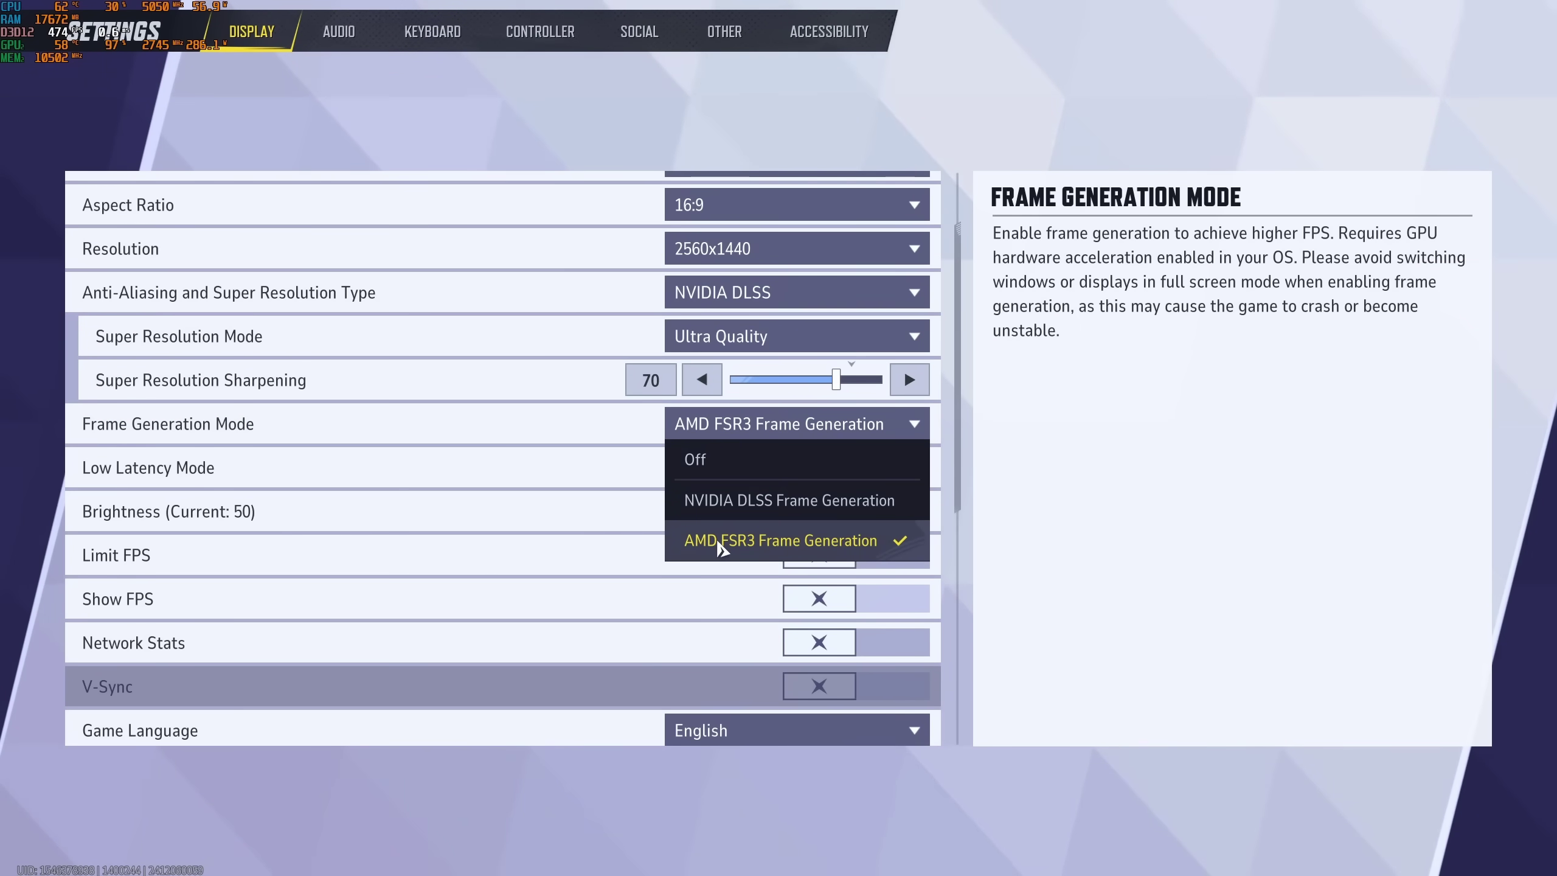
pyautogui.click(840, 541)
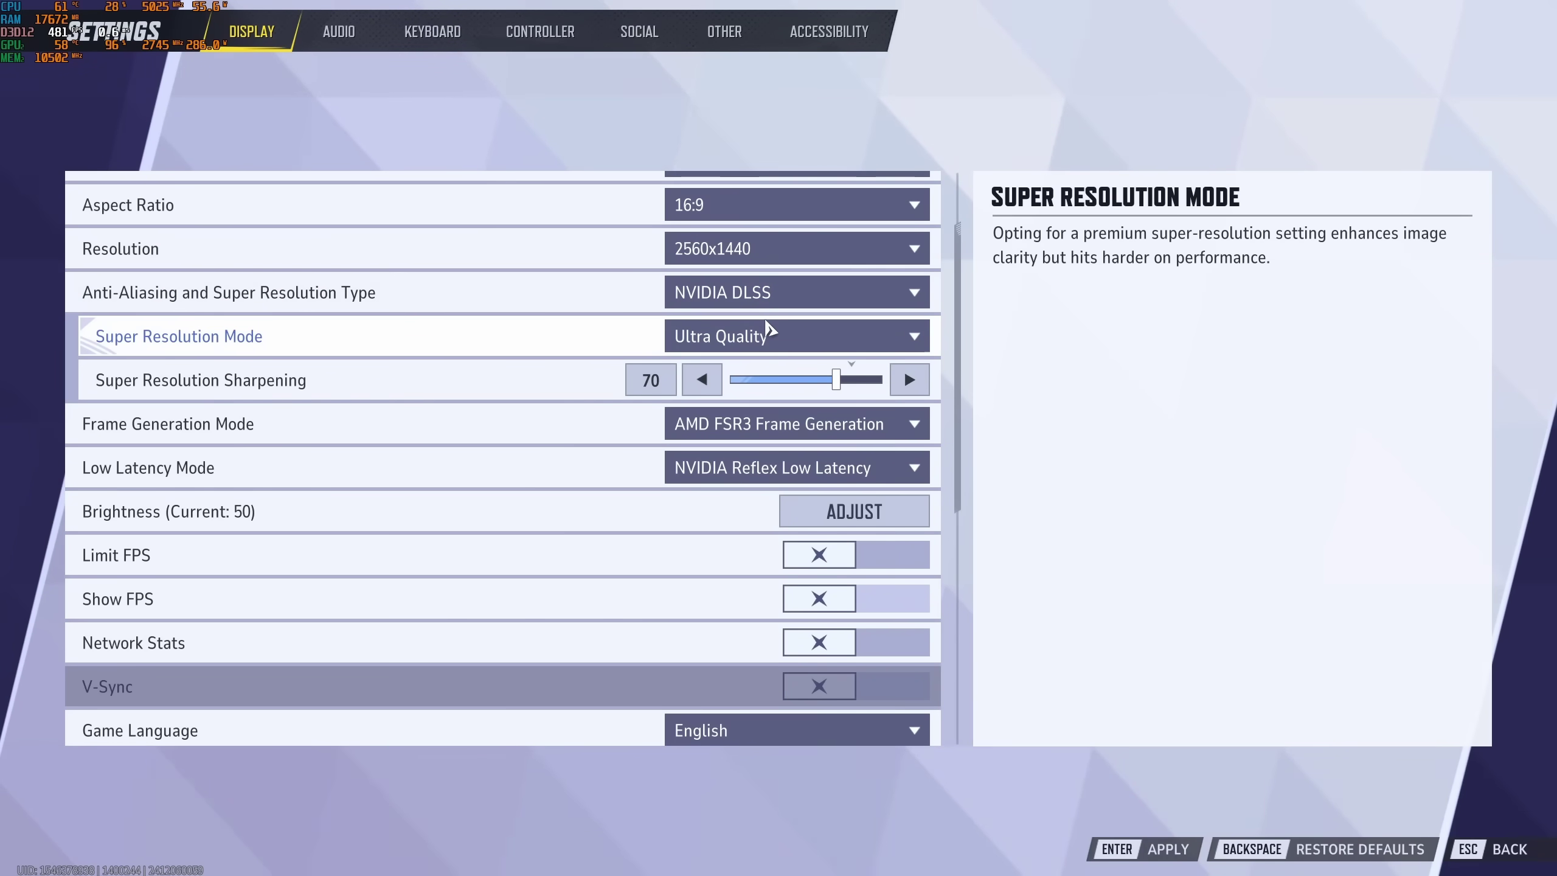
# - Keep NVIDIA DLSS upscaling at Ultra Quality with AMD FSR3 frame generation
pyautogui.click(719, 298)
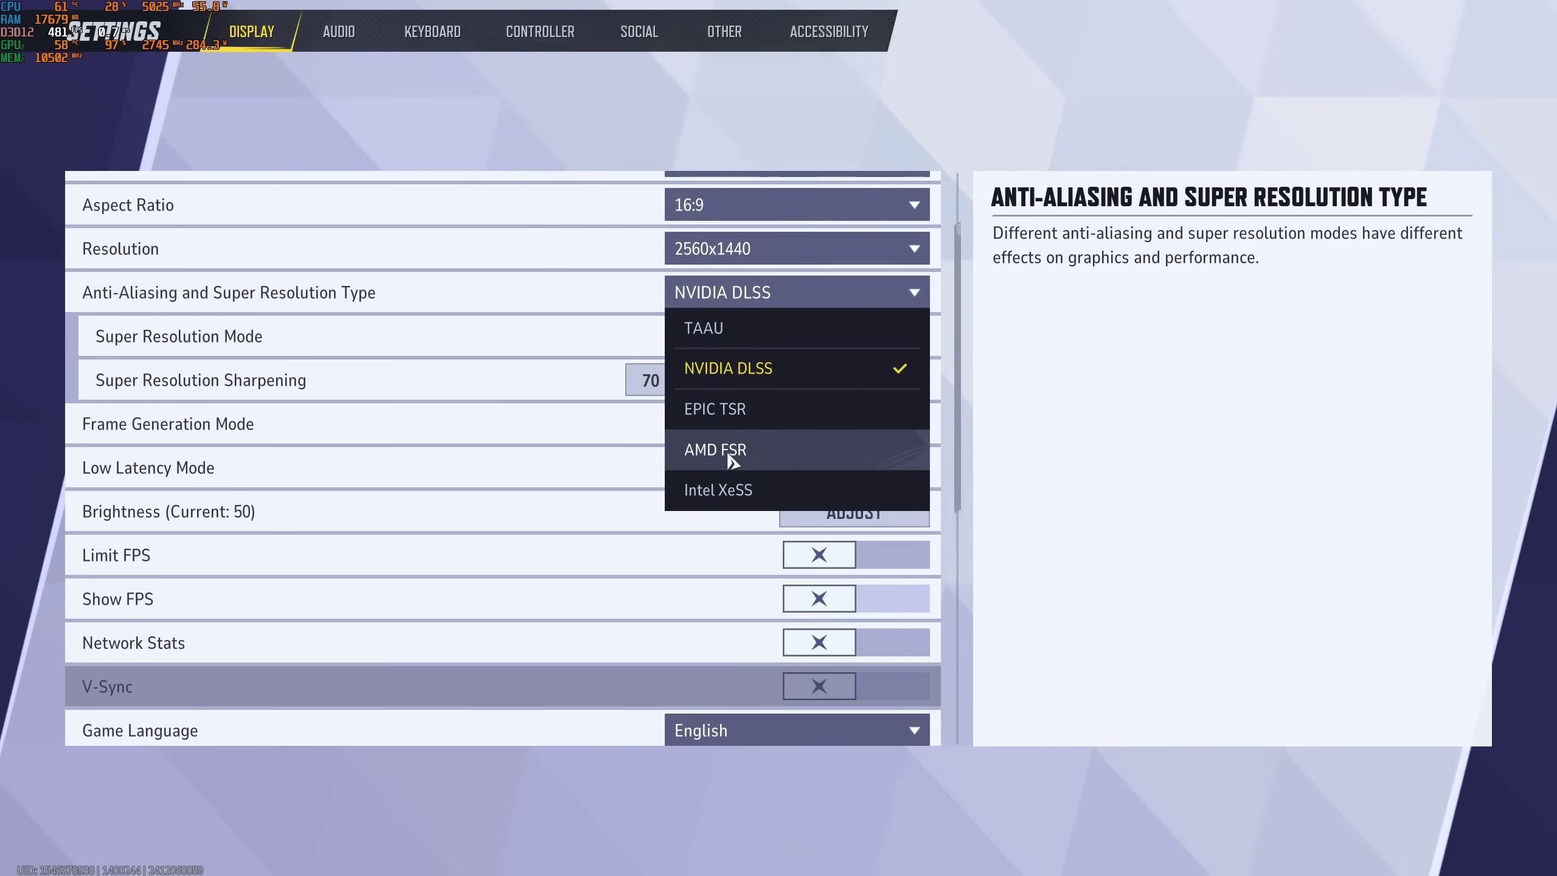
pyautogui.click(1065, 425)
pyautogui.click(752, 343)
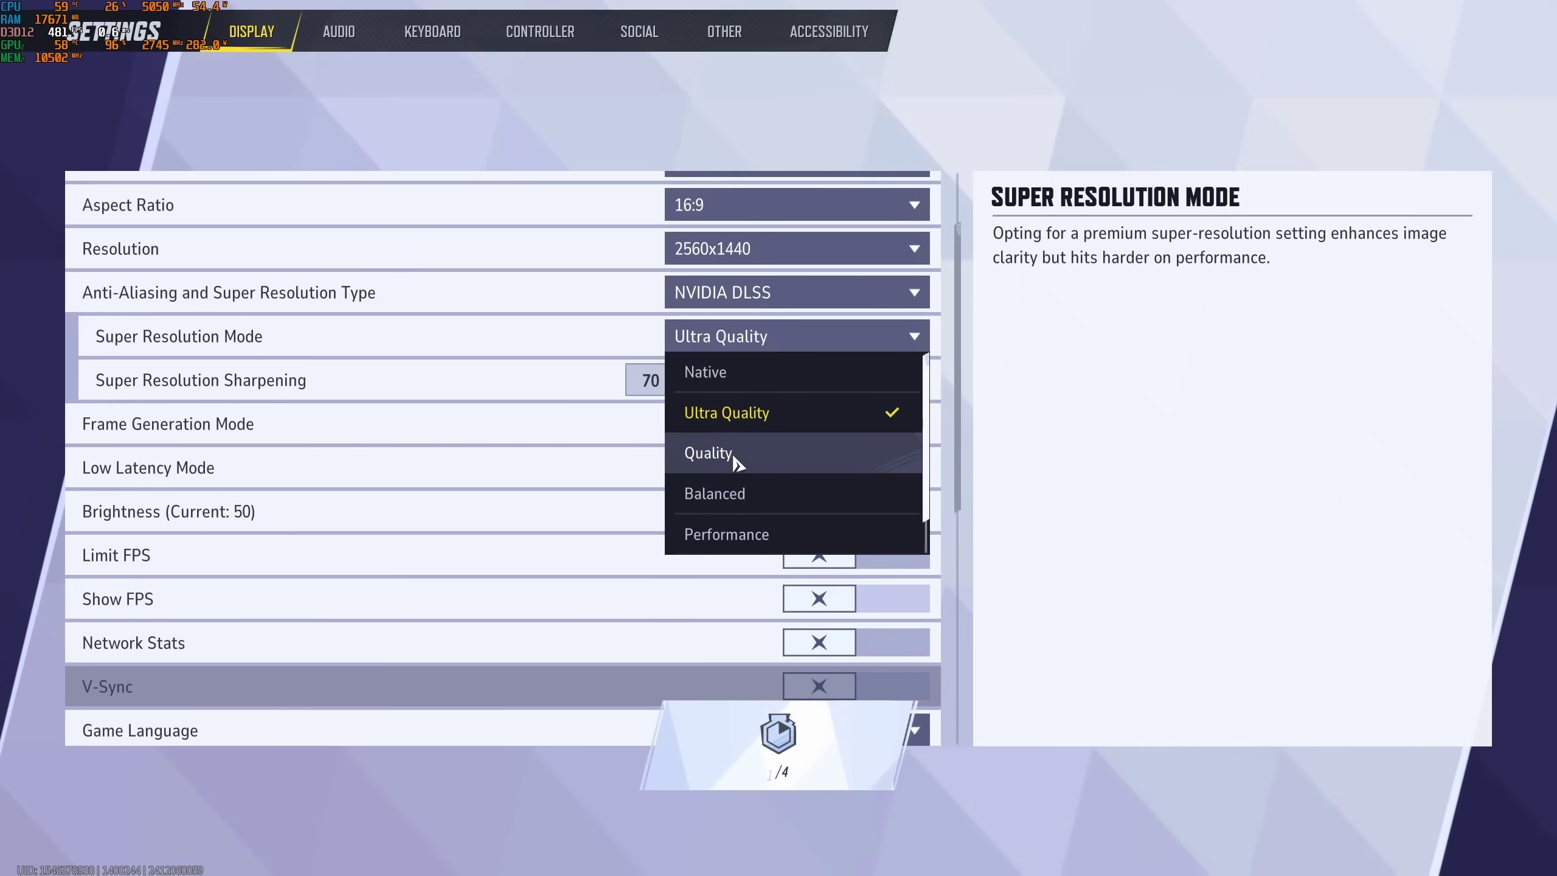
pyautogui.click(736, 423)
pyautogui.scroll(-1, 904, 368)
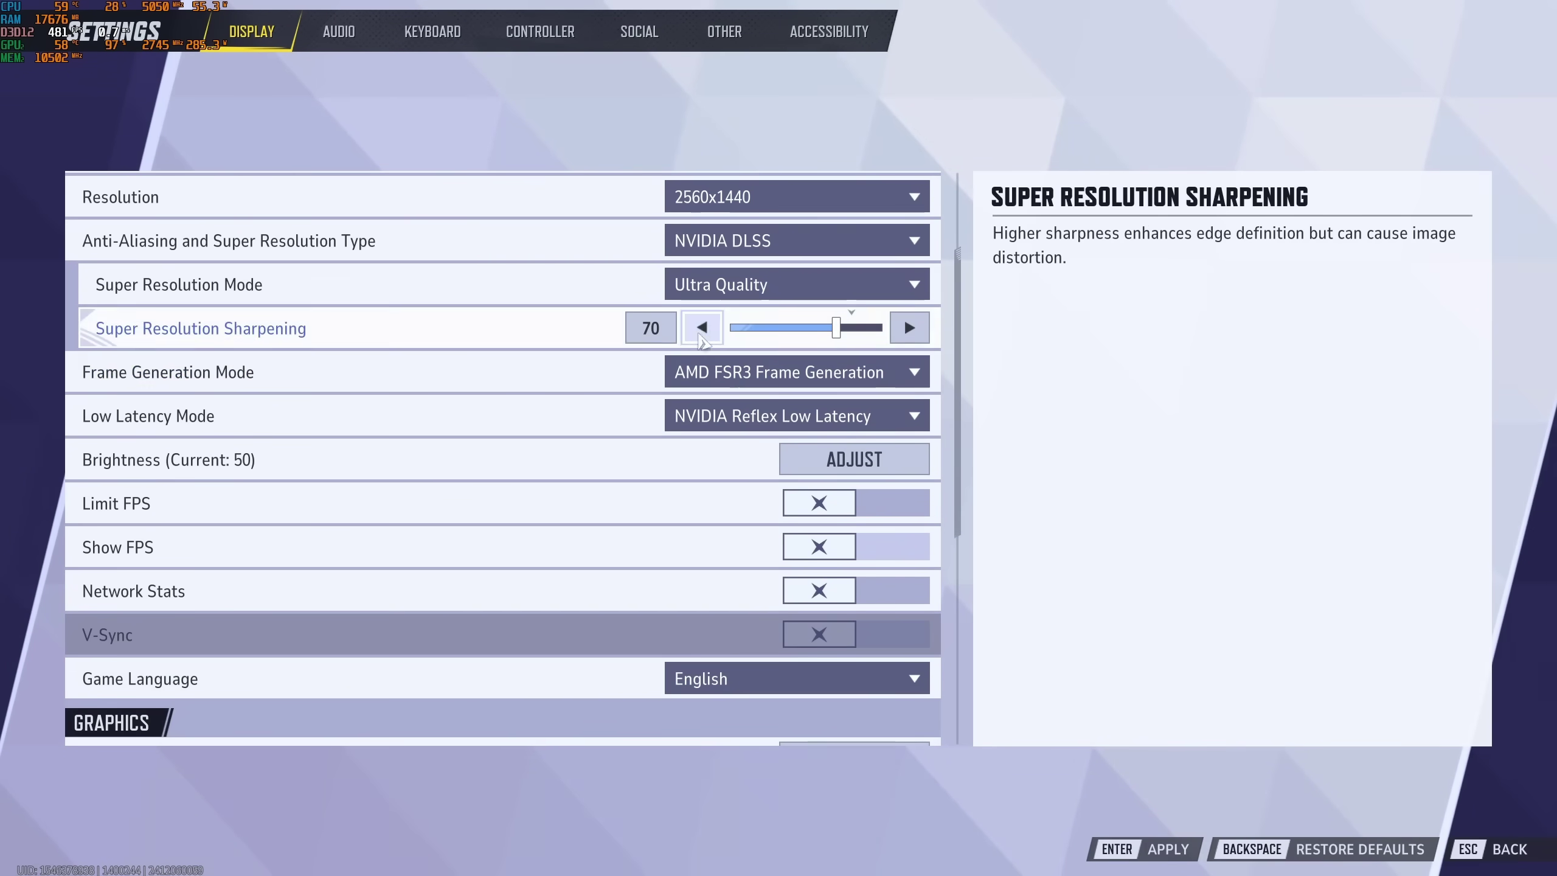
pyautogui.click(771, 382)
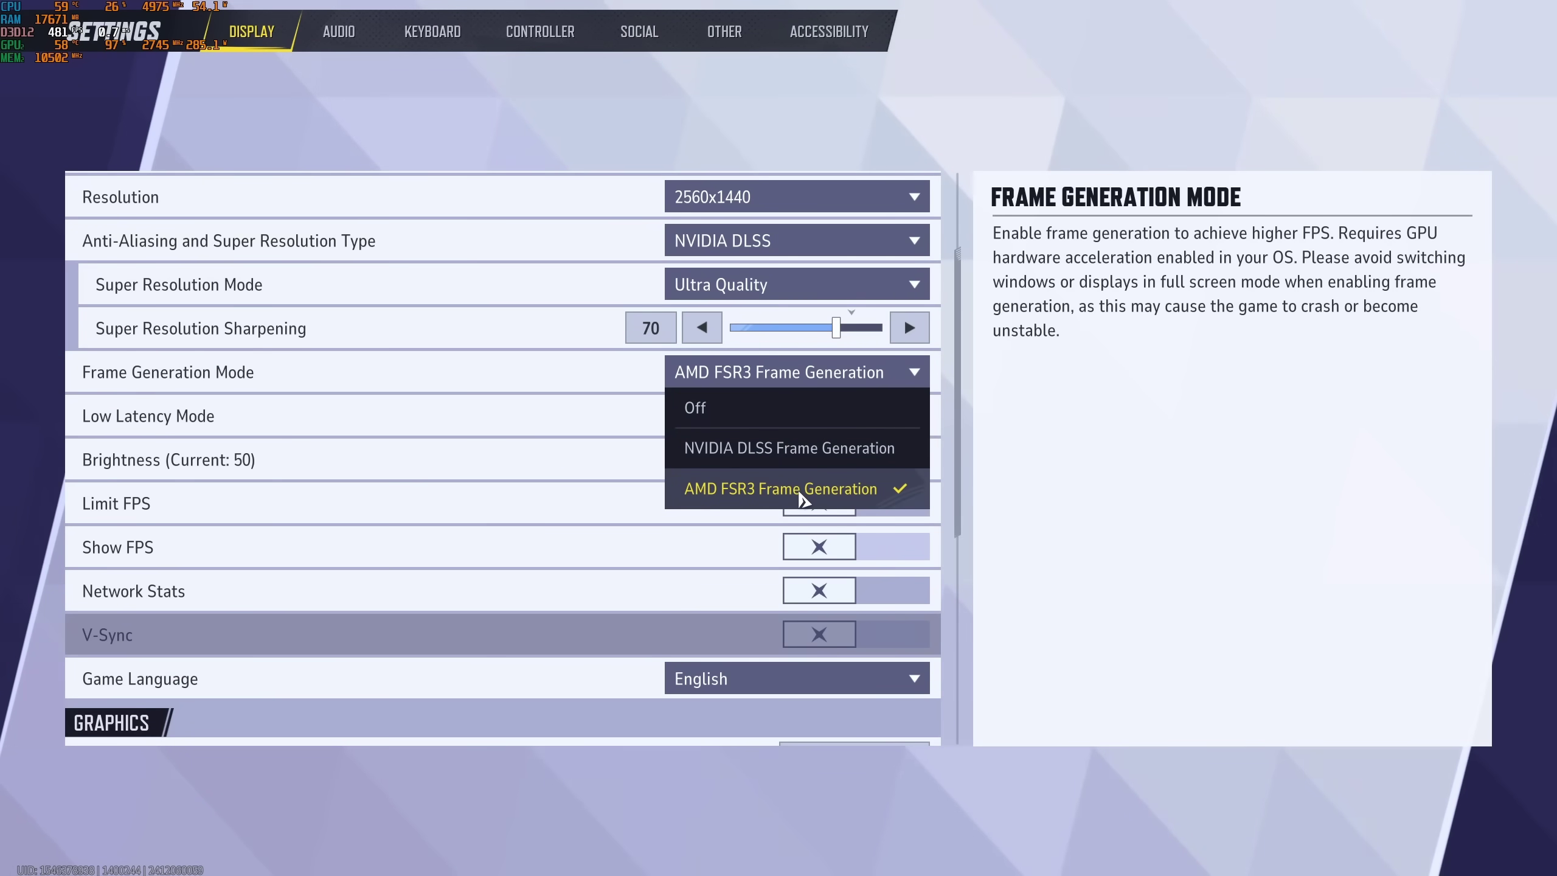
pyautogui.click(777, 491)
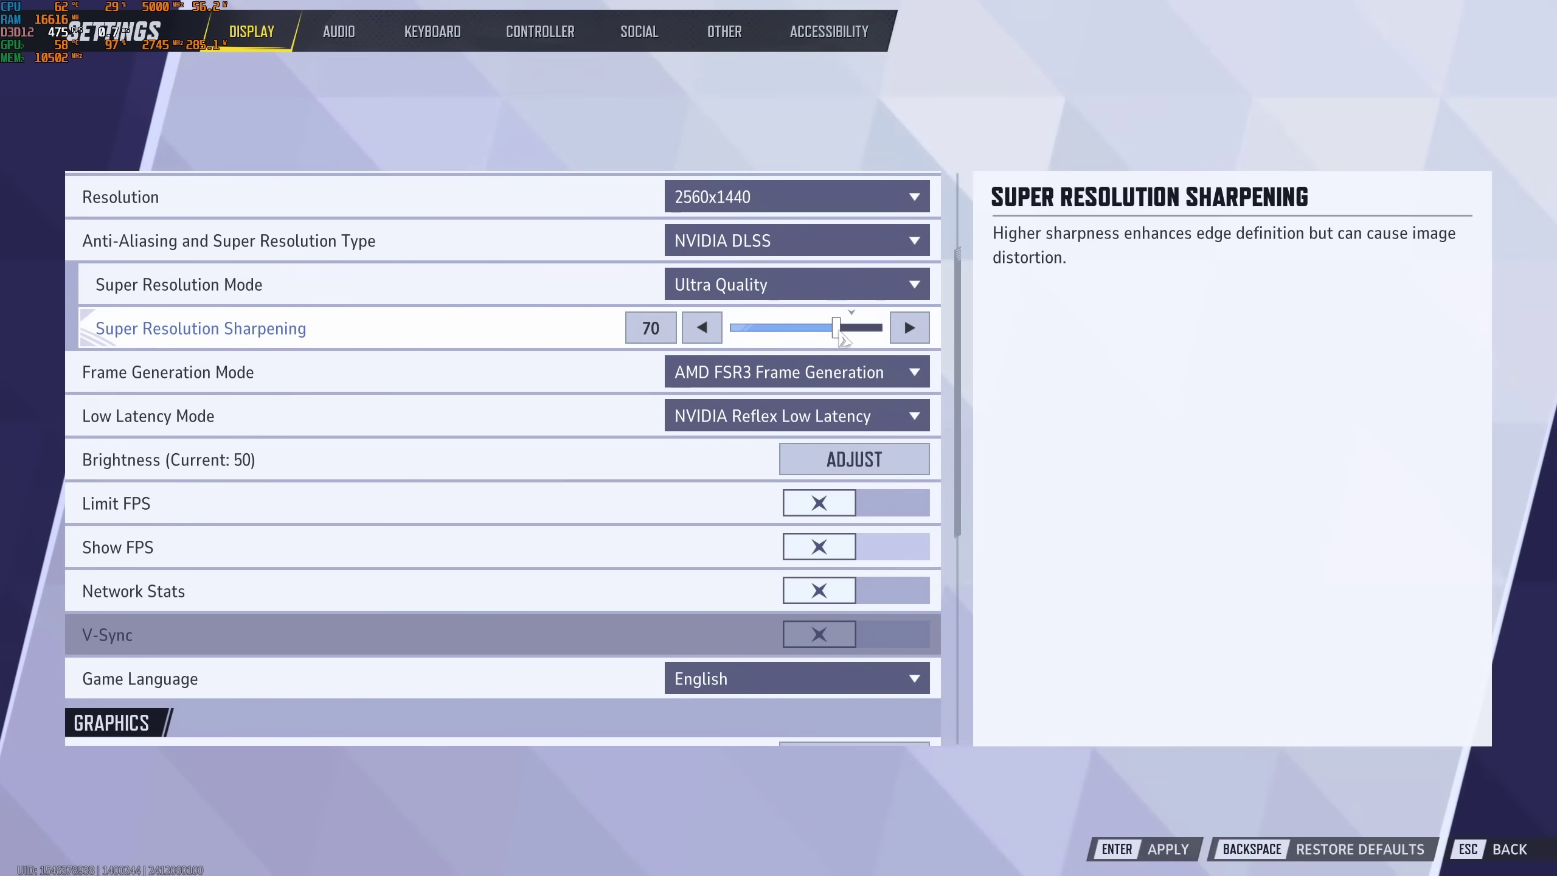
# - Raise Super Resolution Sharpening to 90, then bring it back down to 70
pyautogui.moveTo(841, 335); pyautogui.dragTo(868, 328)
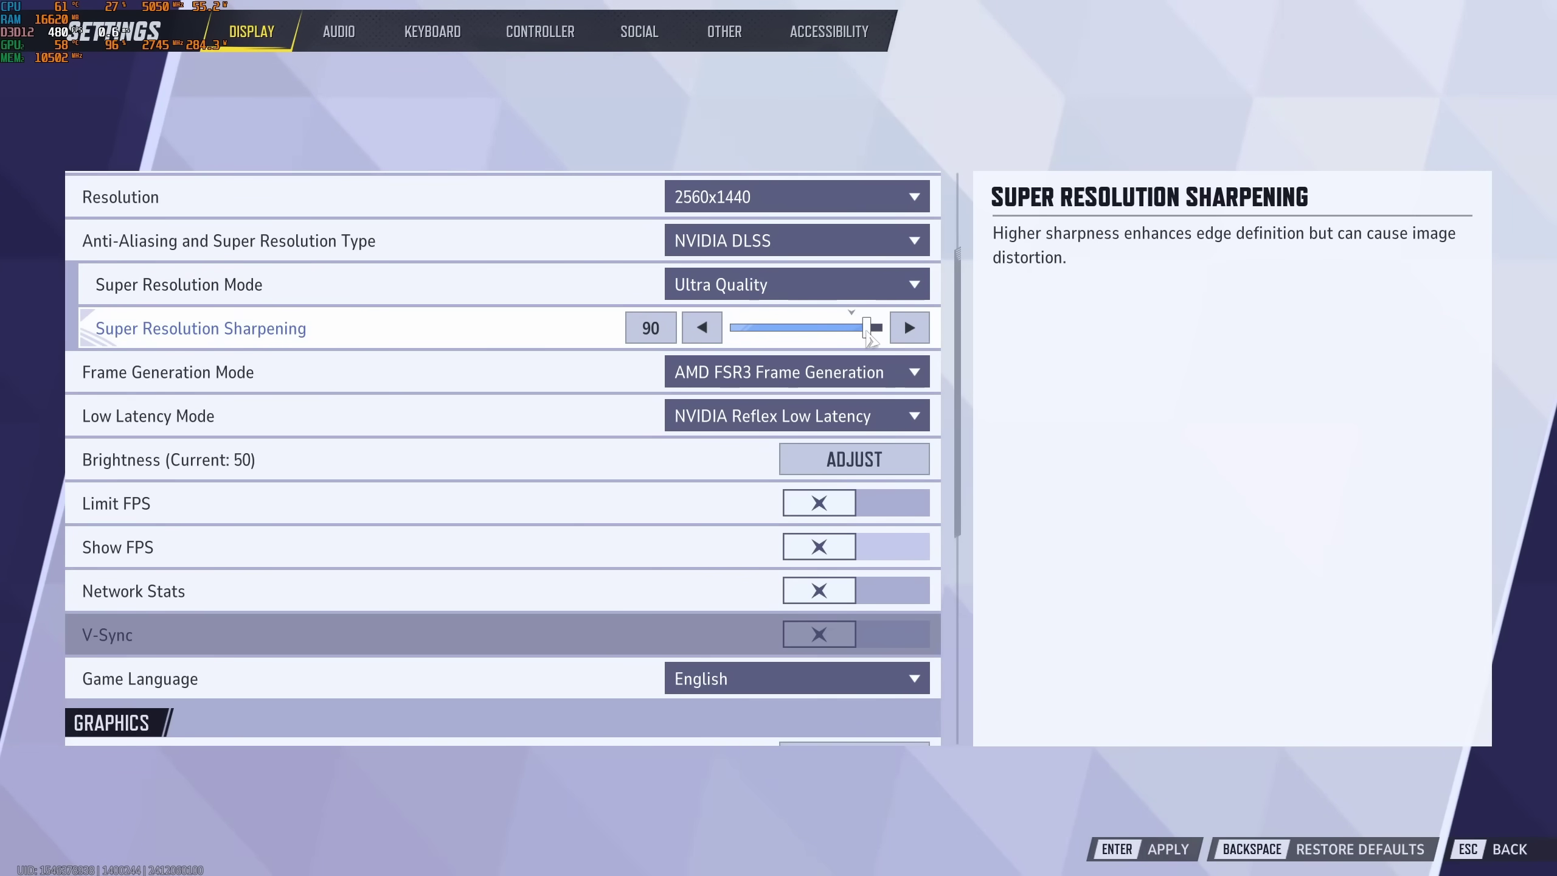
pyautogui.moveTo(868, 337)
pyautogui.mouseDown()
pyautogui.moveTo(792, 339)
pyautogui.moveTo(839, 336)
pyautogui.mouseUp()
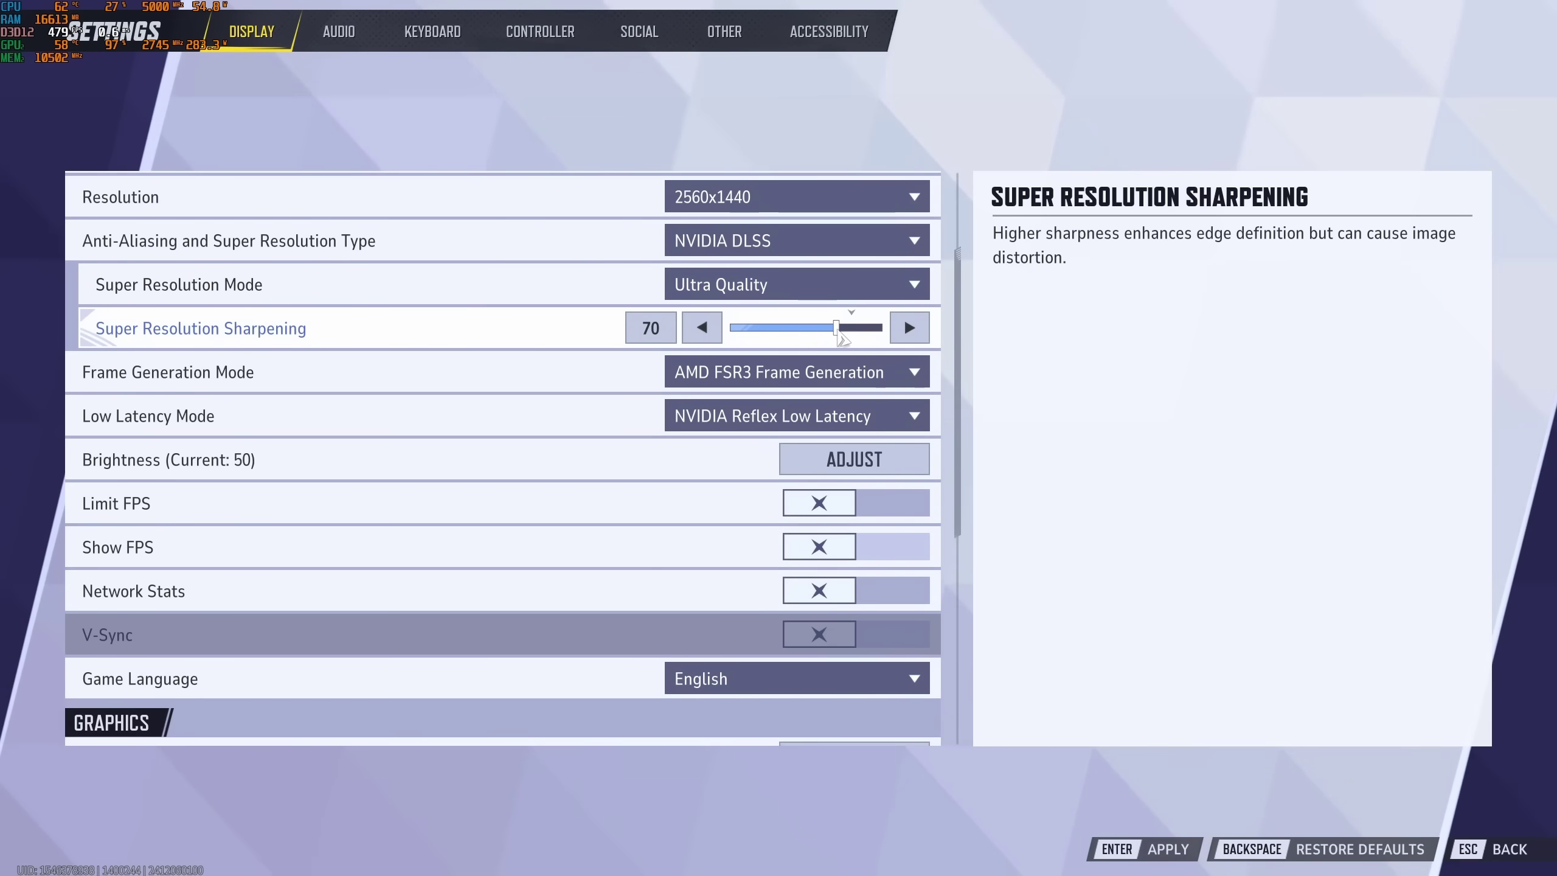
pyautogui.scroll(3, 791, 454)
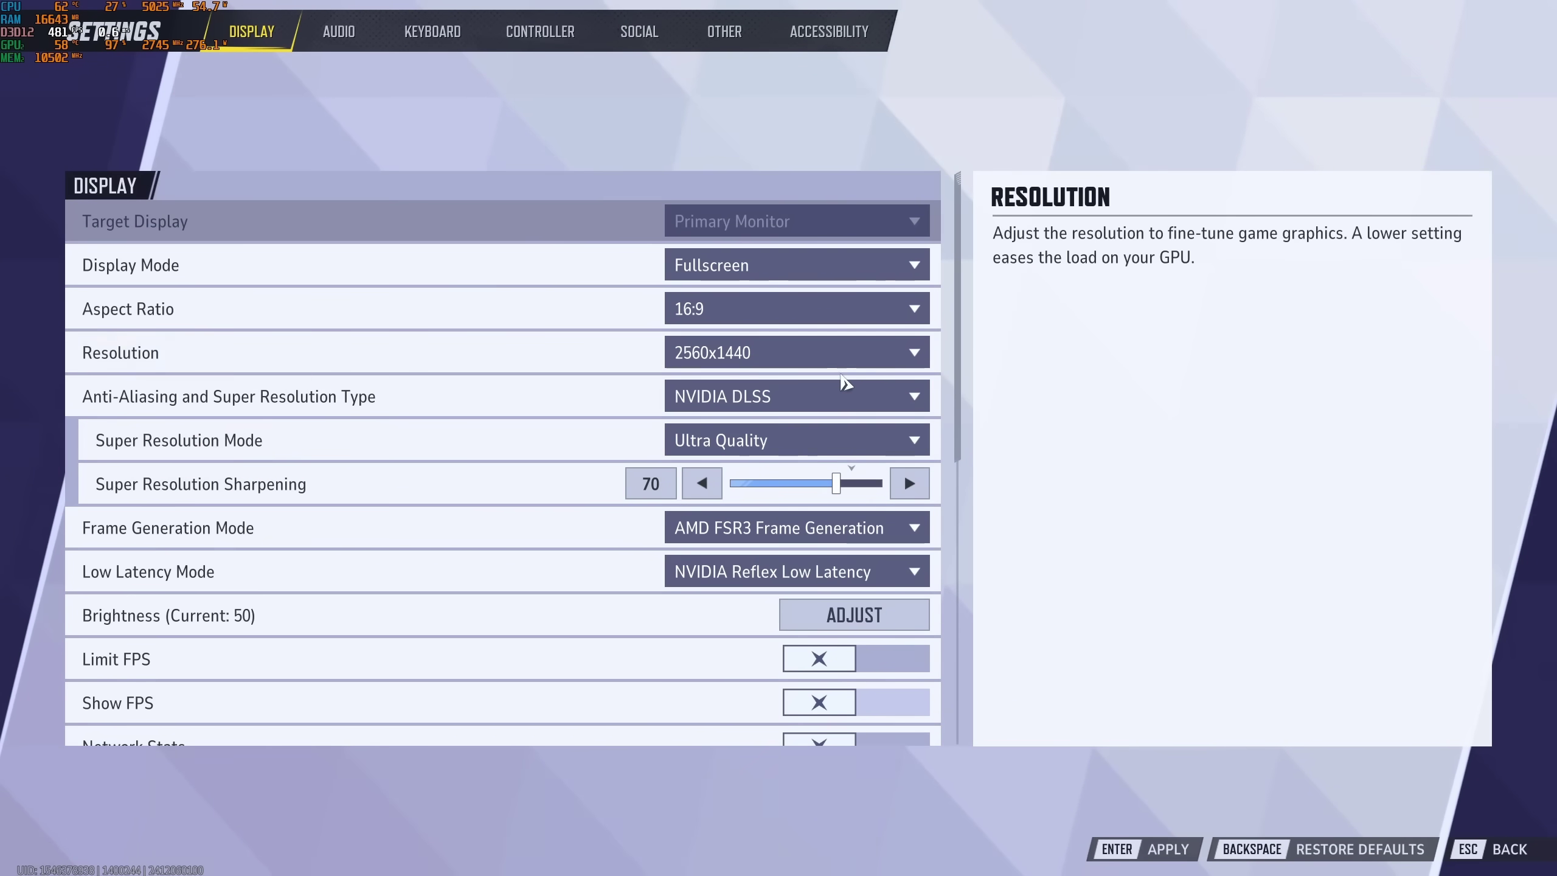
# - Recheck that upscaling stays on NVIDIA DLSS with AMD FSR3 frame generation
pyautogui.click(794, 399)
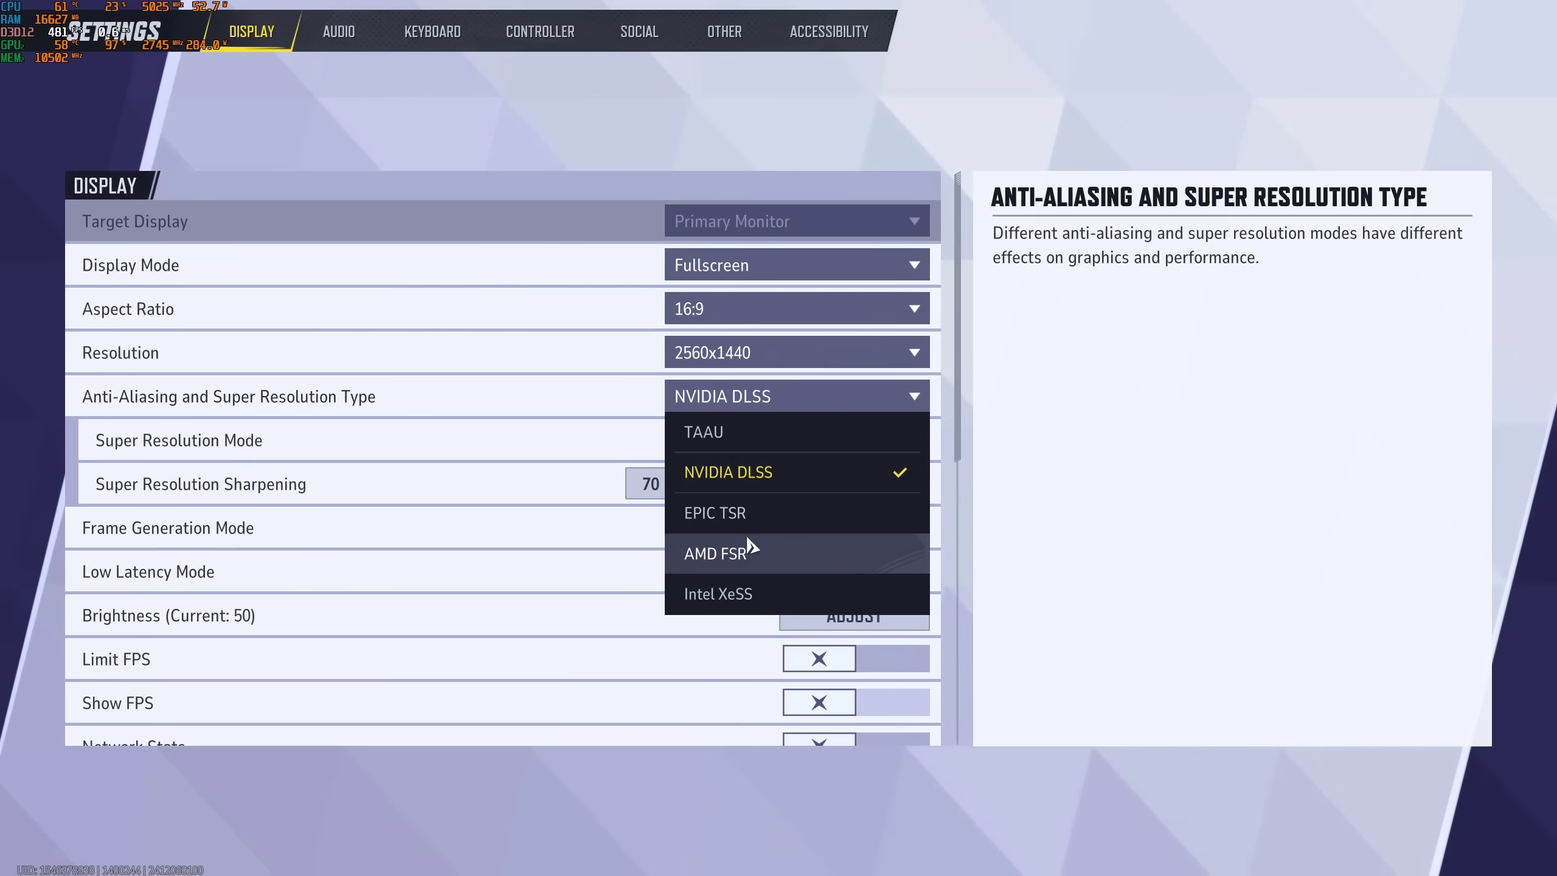
pyautogui.click(853, 485)
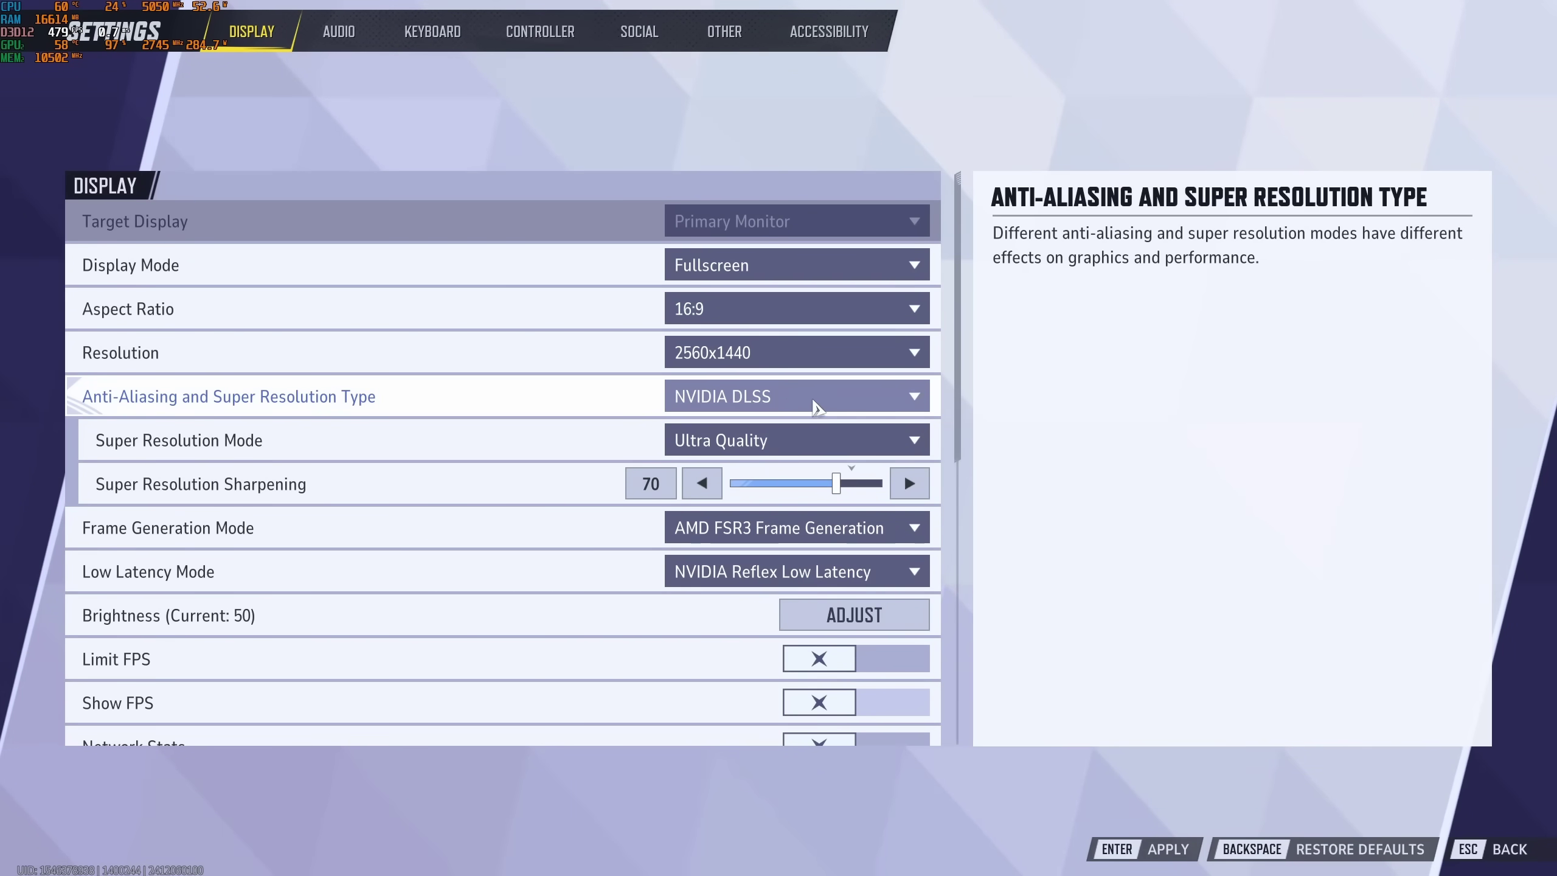
pyautogui.click(808, 531)
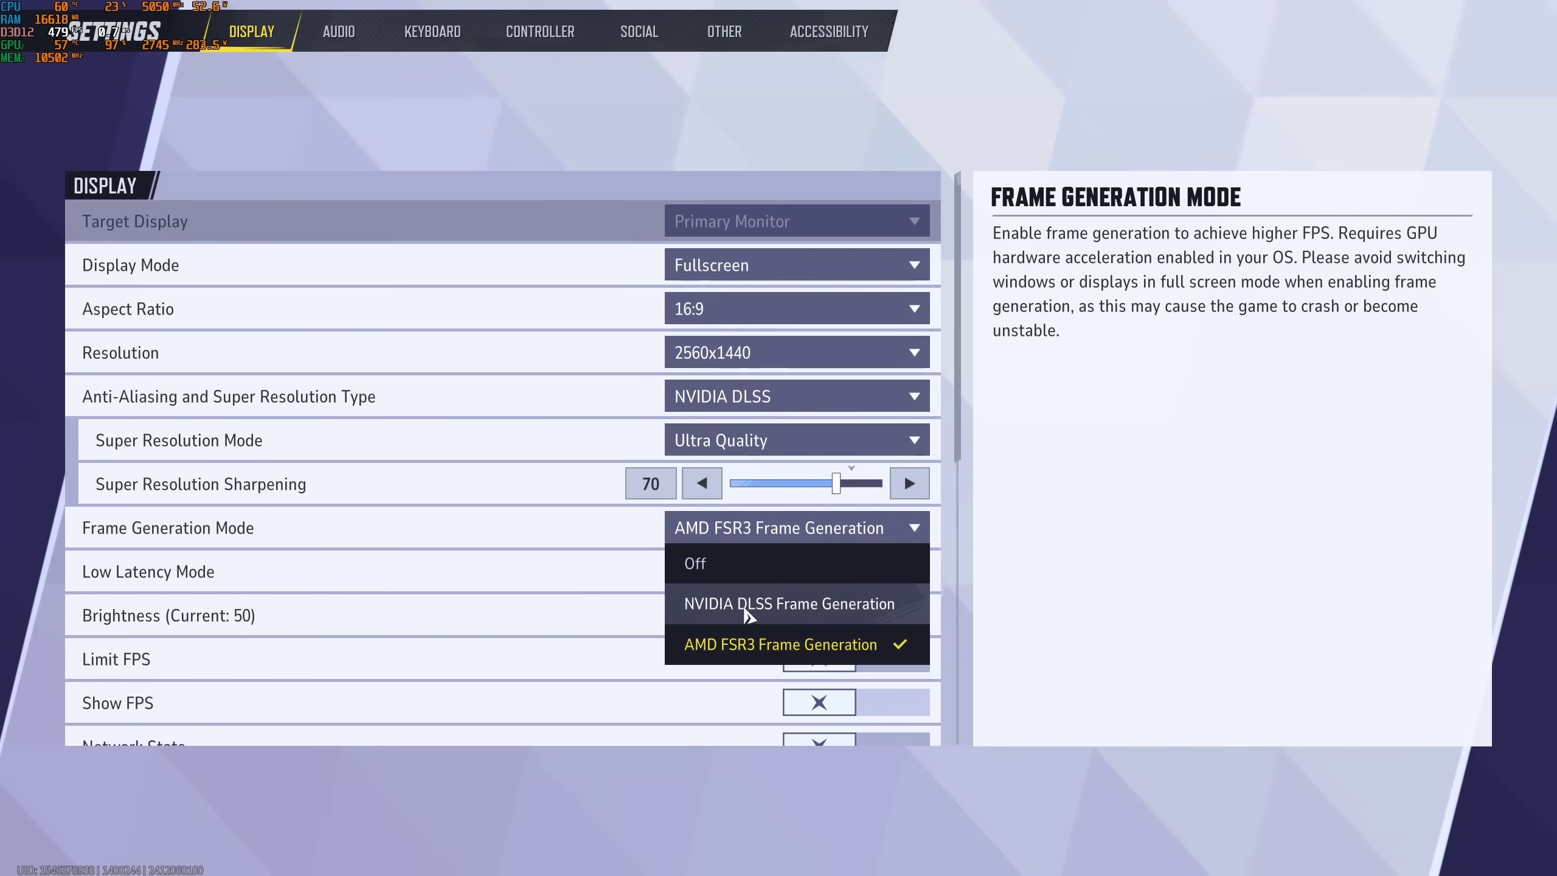
pyautogui.click(1062, 614)
pyautogui.scroll(-1, 958, 485)
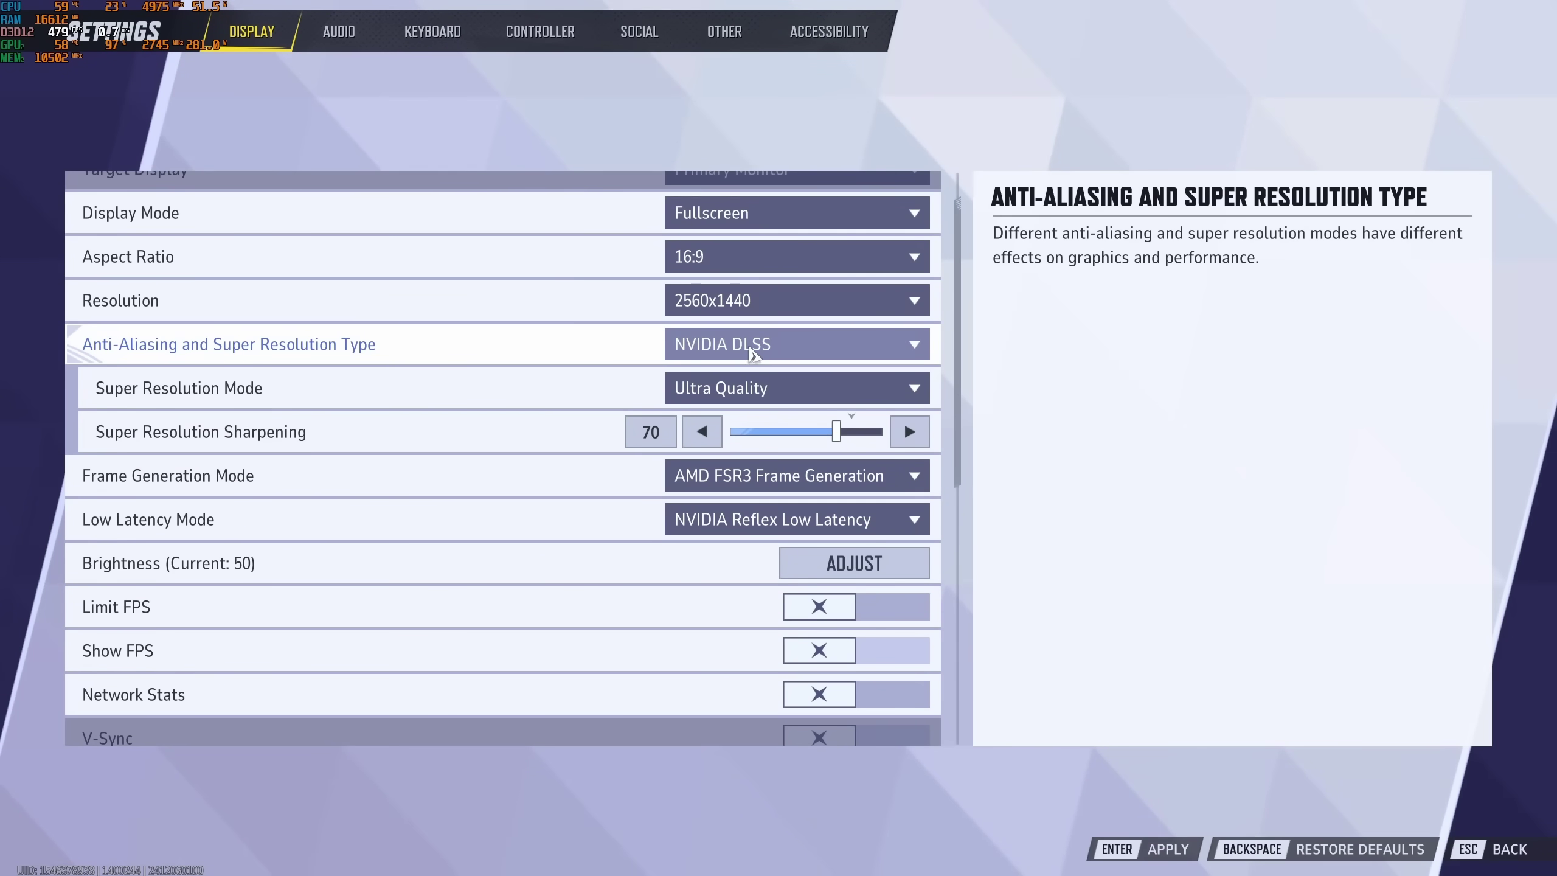
pyautogui.click(712, 361)
pyautogui.click(1036, 498)
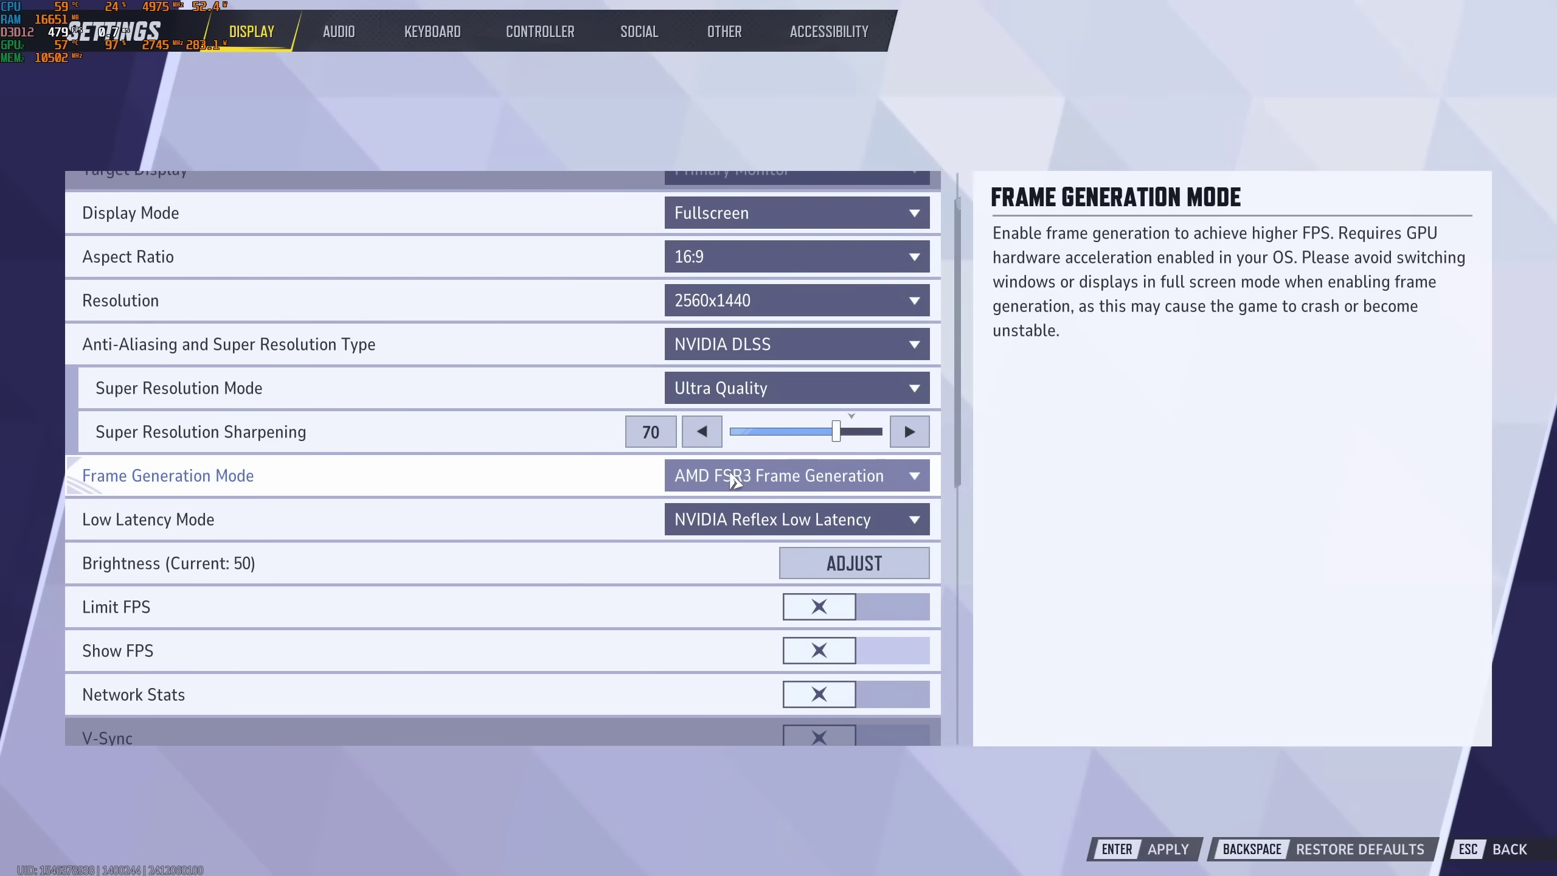
# - Review the frame generation choices again, leaving AMD FSR3 in place
pyautogui.click(743, 345)
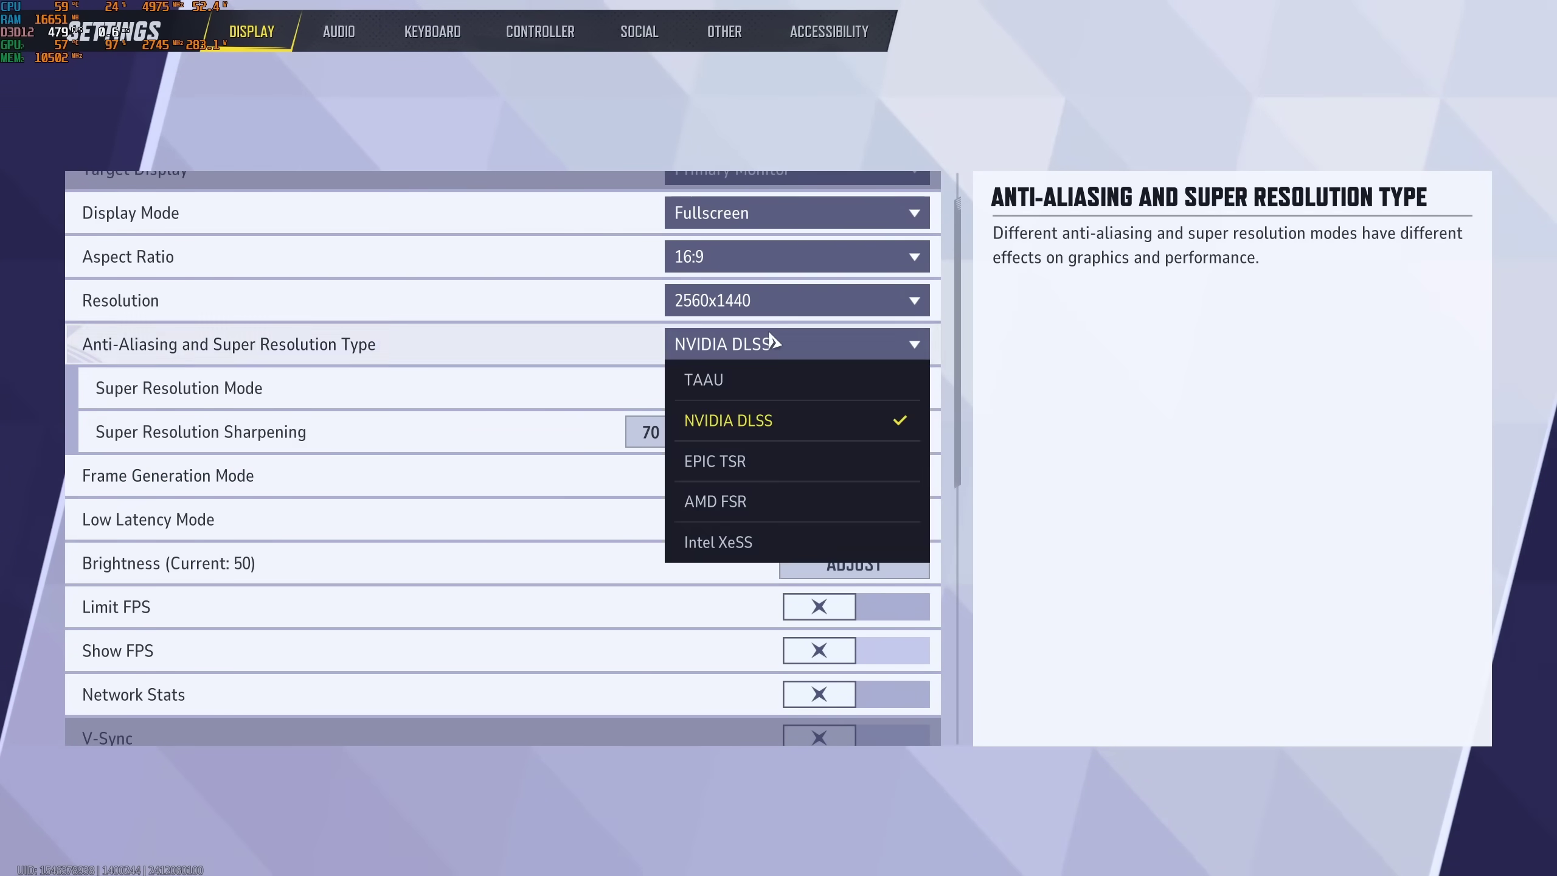
pyautogui.click(796, 424)
pyautogui.click(754, 477)
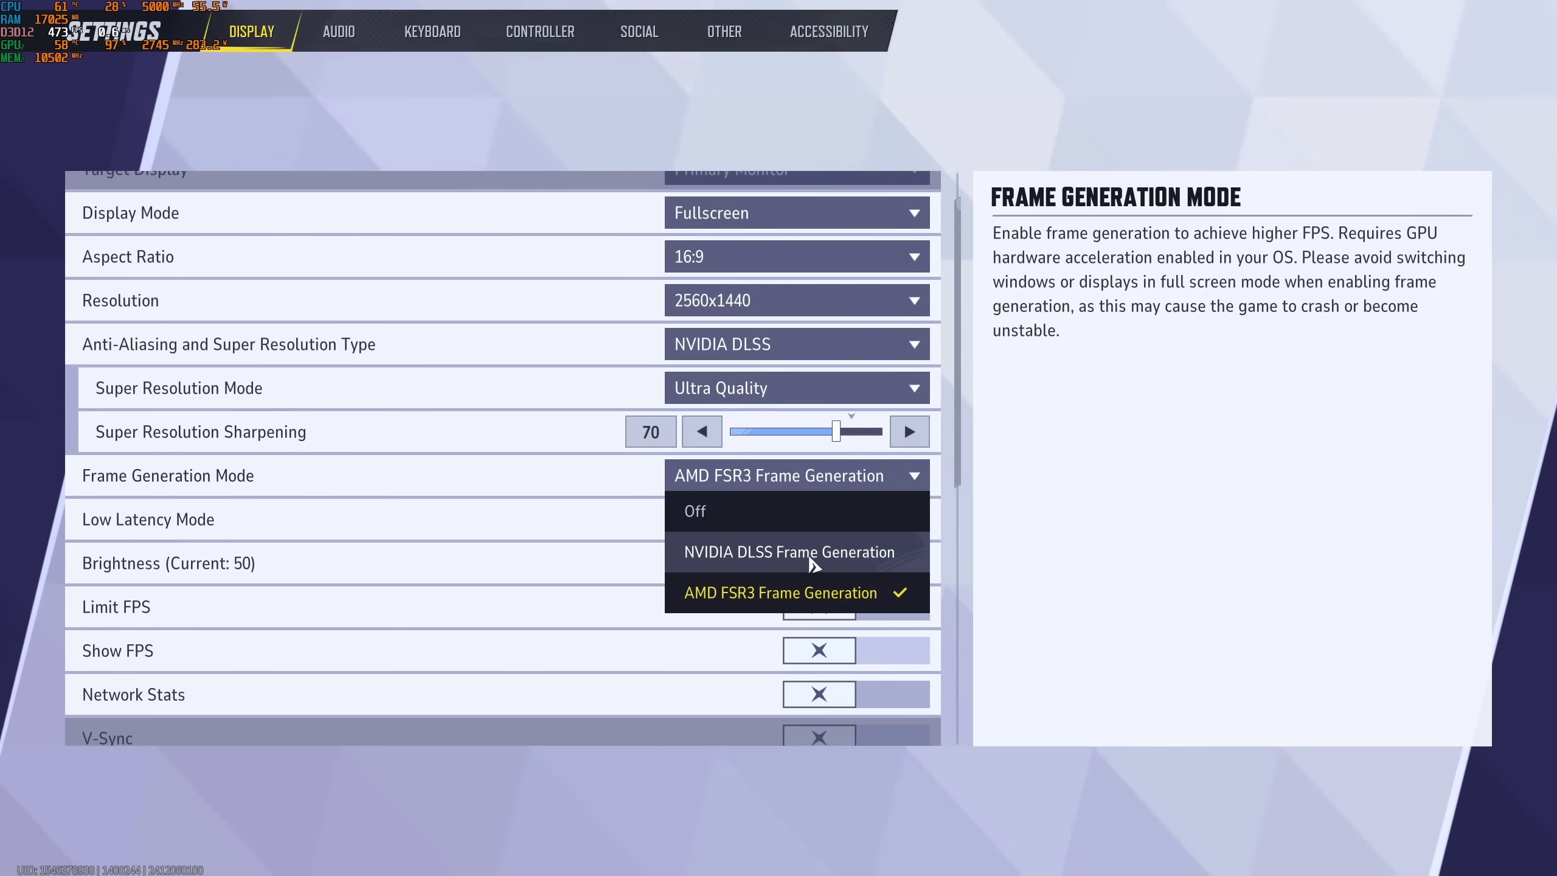
pyautogui.click(1101, 509)
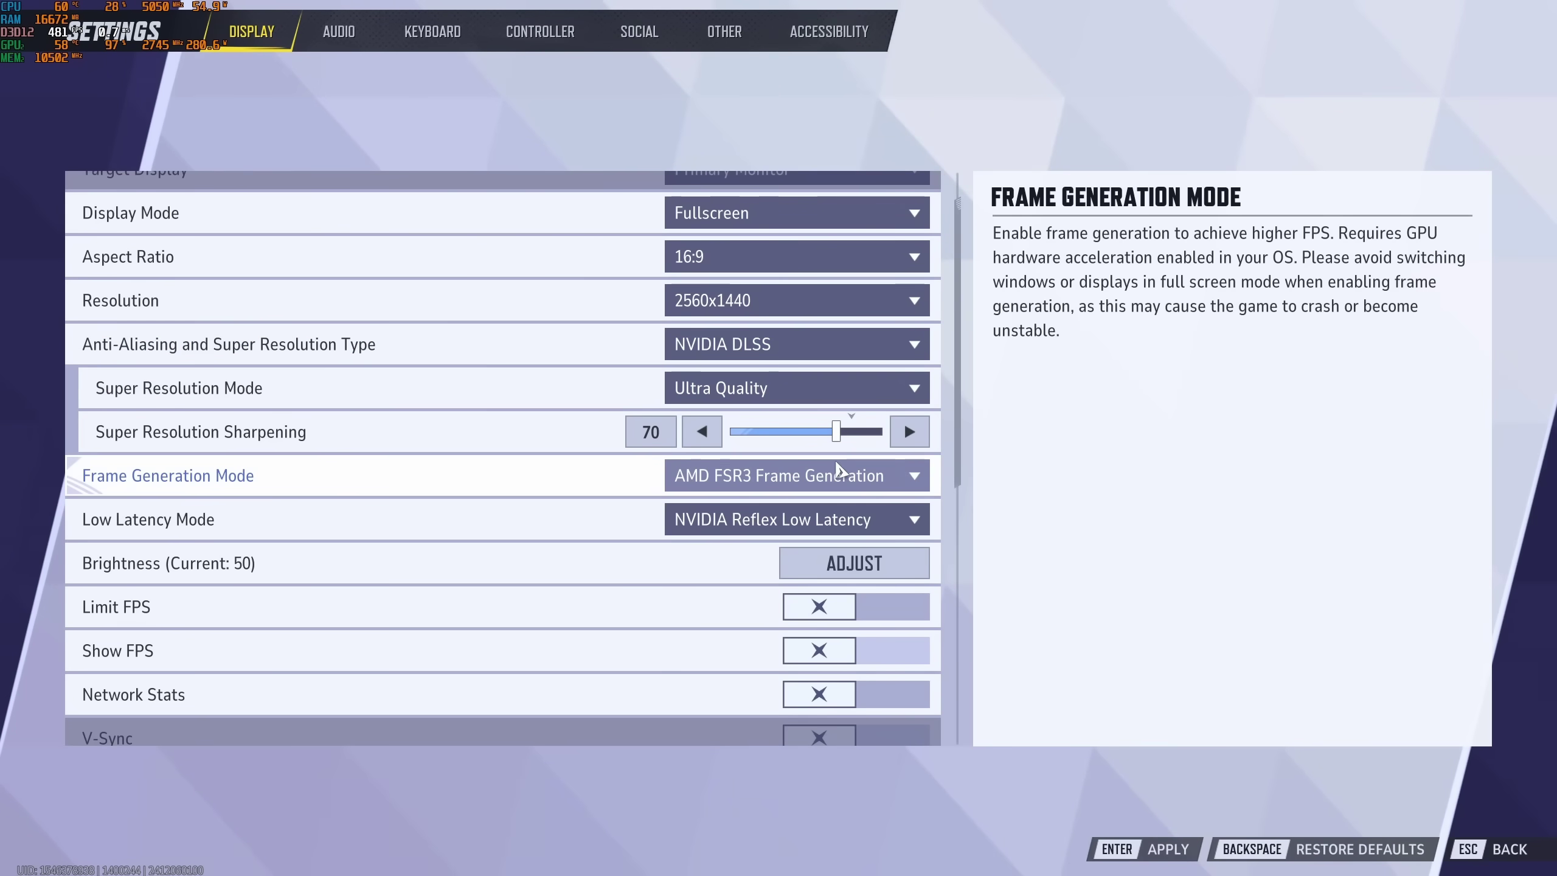
pyautogui.click(785, 475)
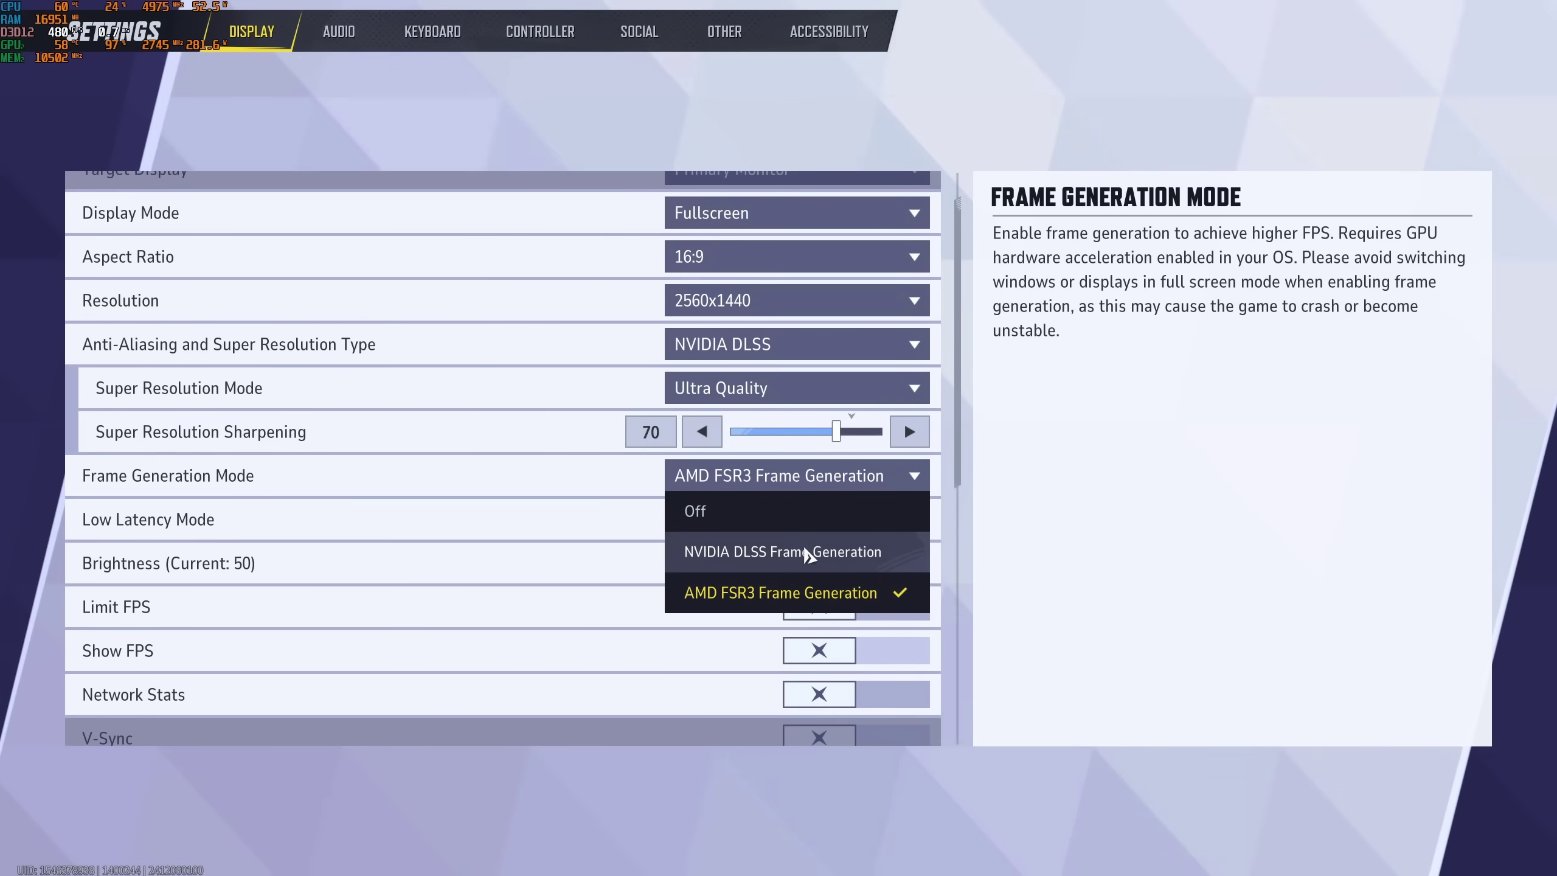
pyautogui.click(781, 601)
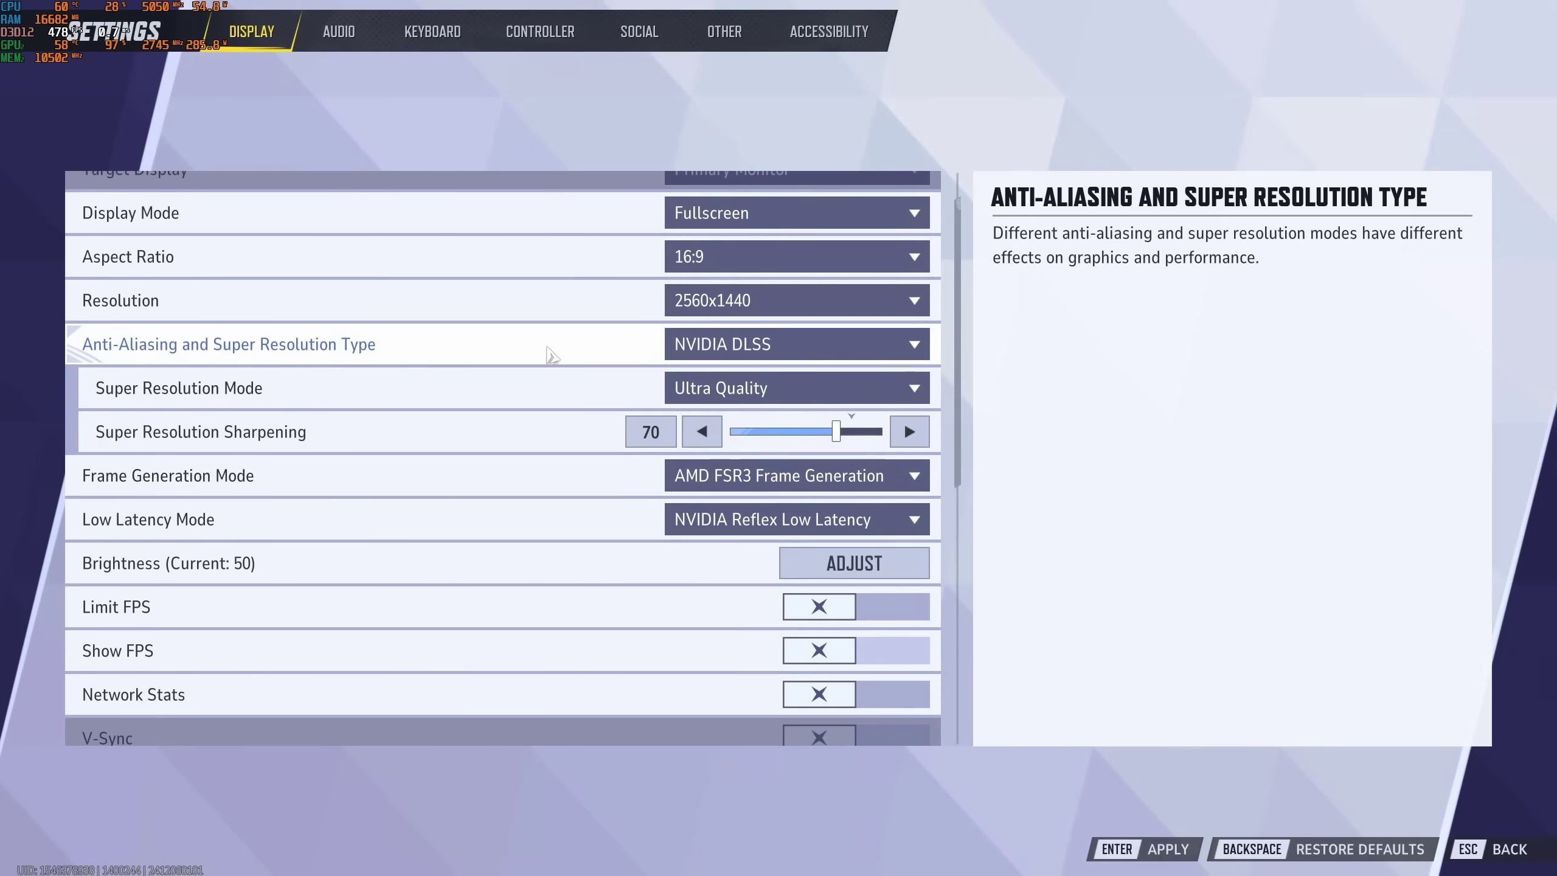
pyautogui.click(794, 479)
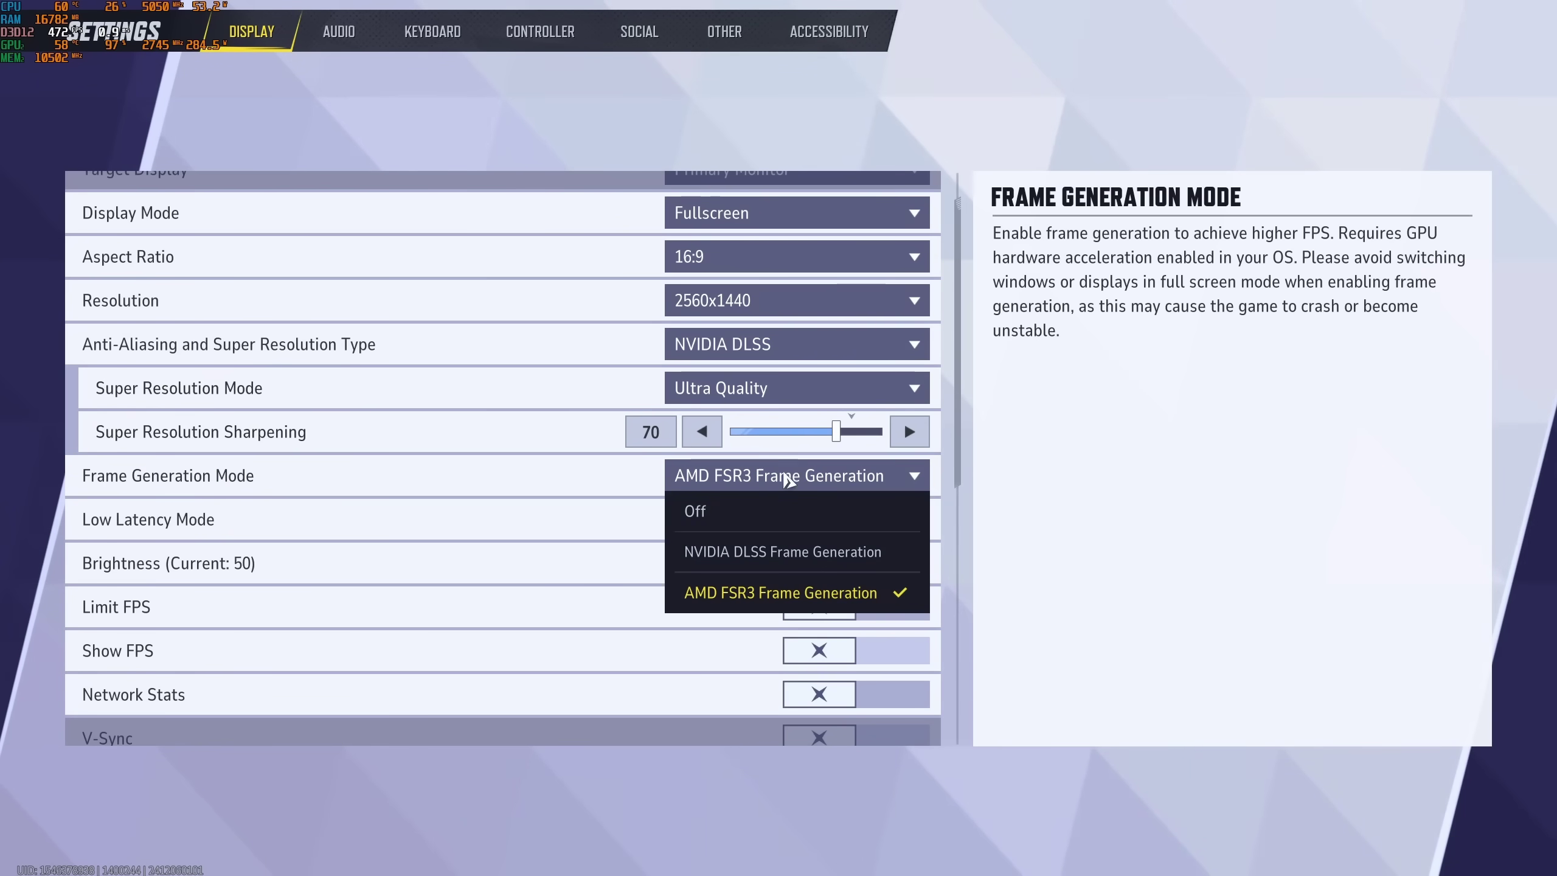
pyautogui.click(1054, 531)
# - Try AMD FSR upscaling at Ultra Quality to see which frame generation options it offers
pyautogui.click(792, 359)
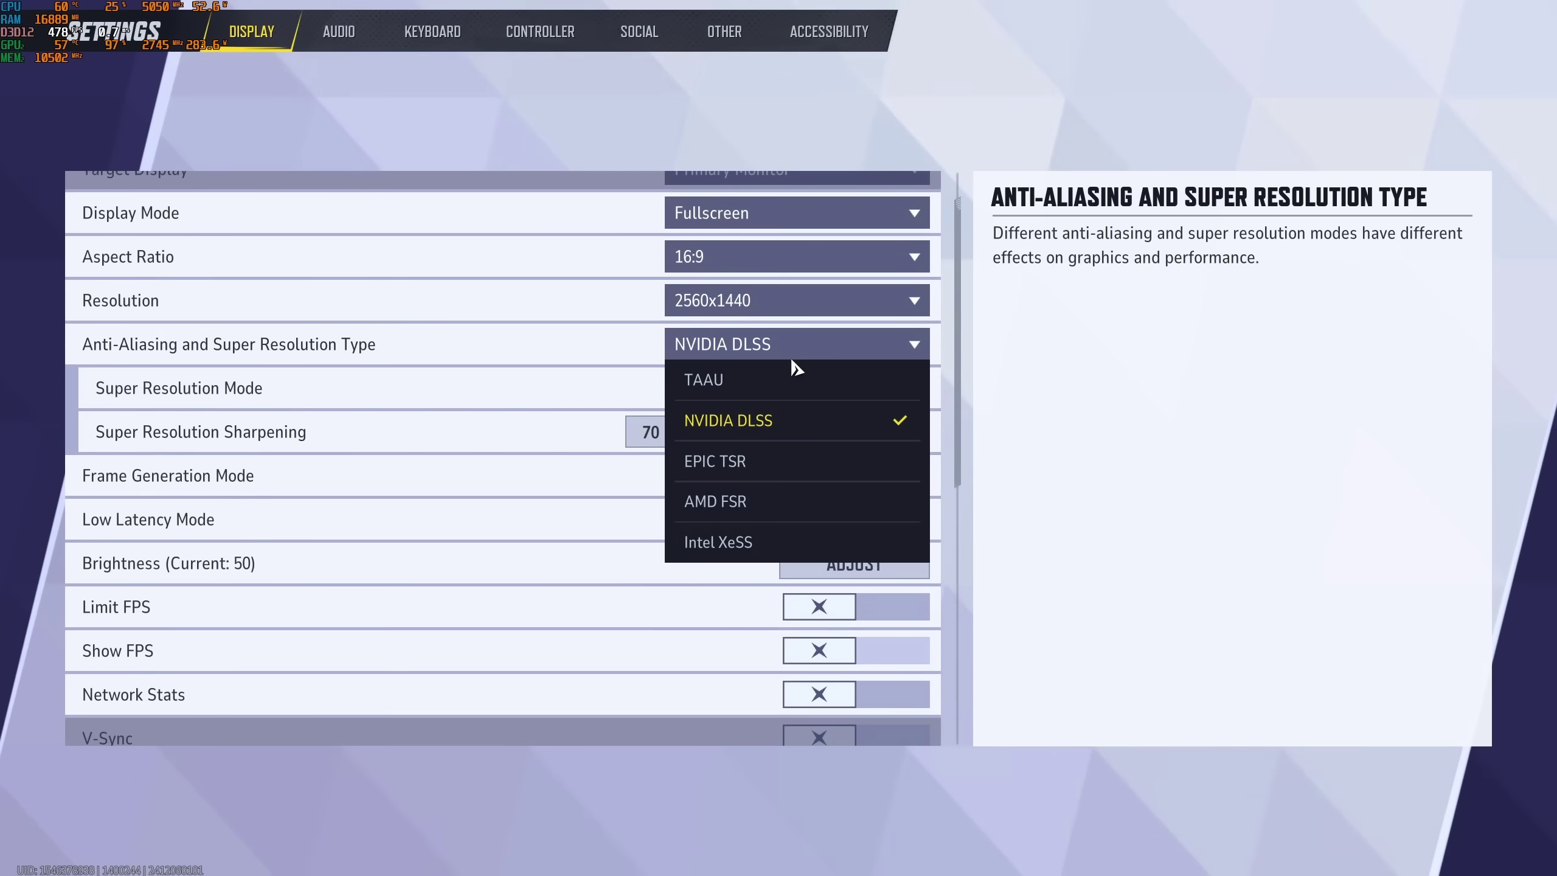
pyautogui.click(796, 500)
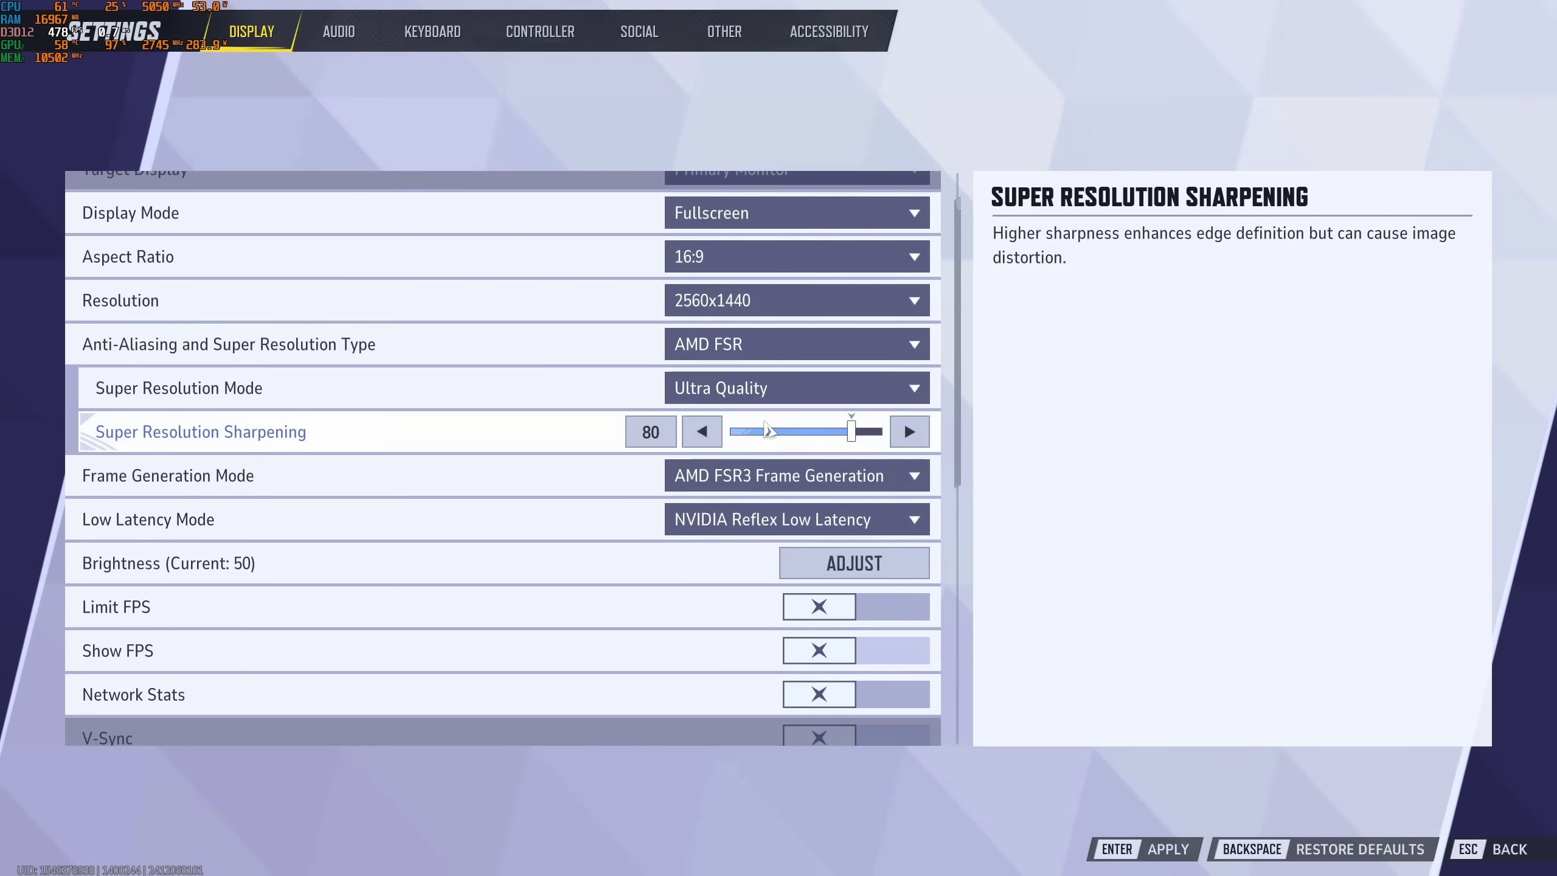
pyautogui.click(736, 387)
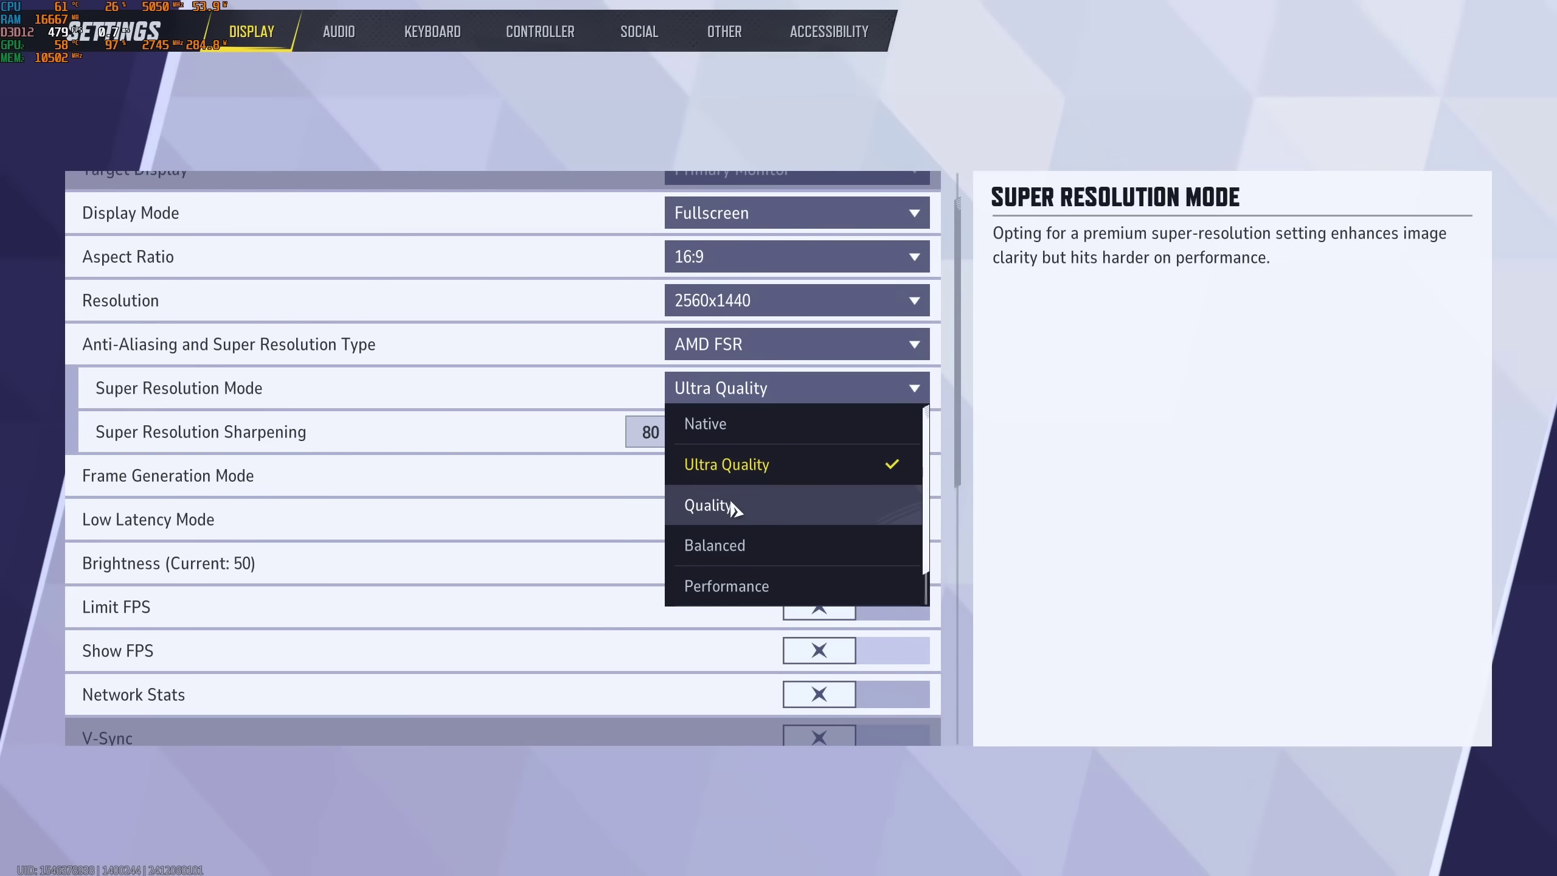
pyautogui.click(1101, 490)
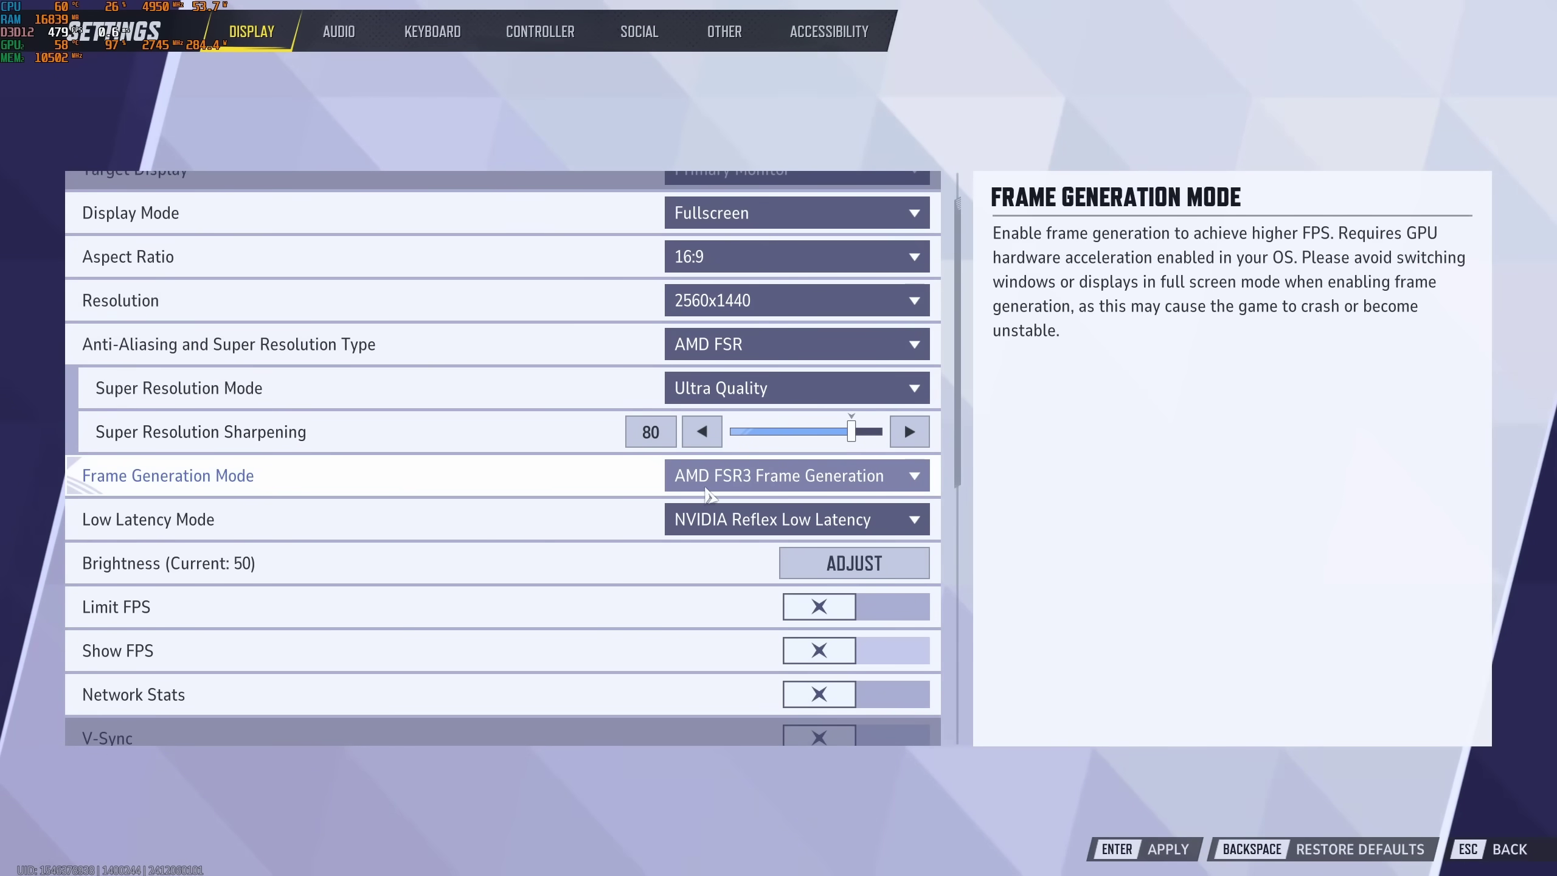
pyautogui.click(796, 482)
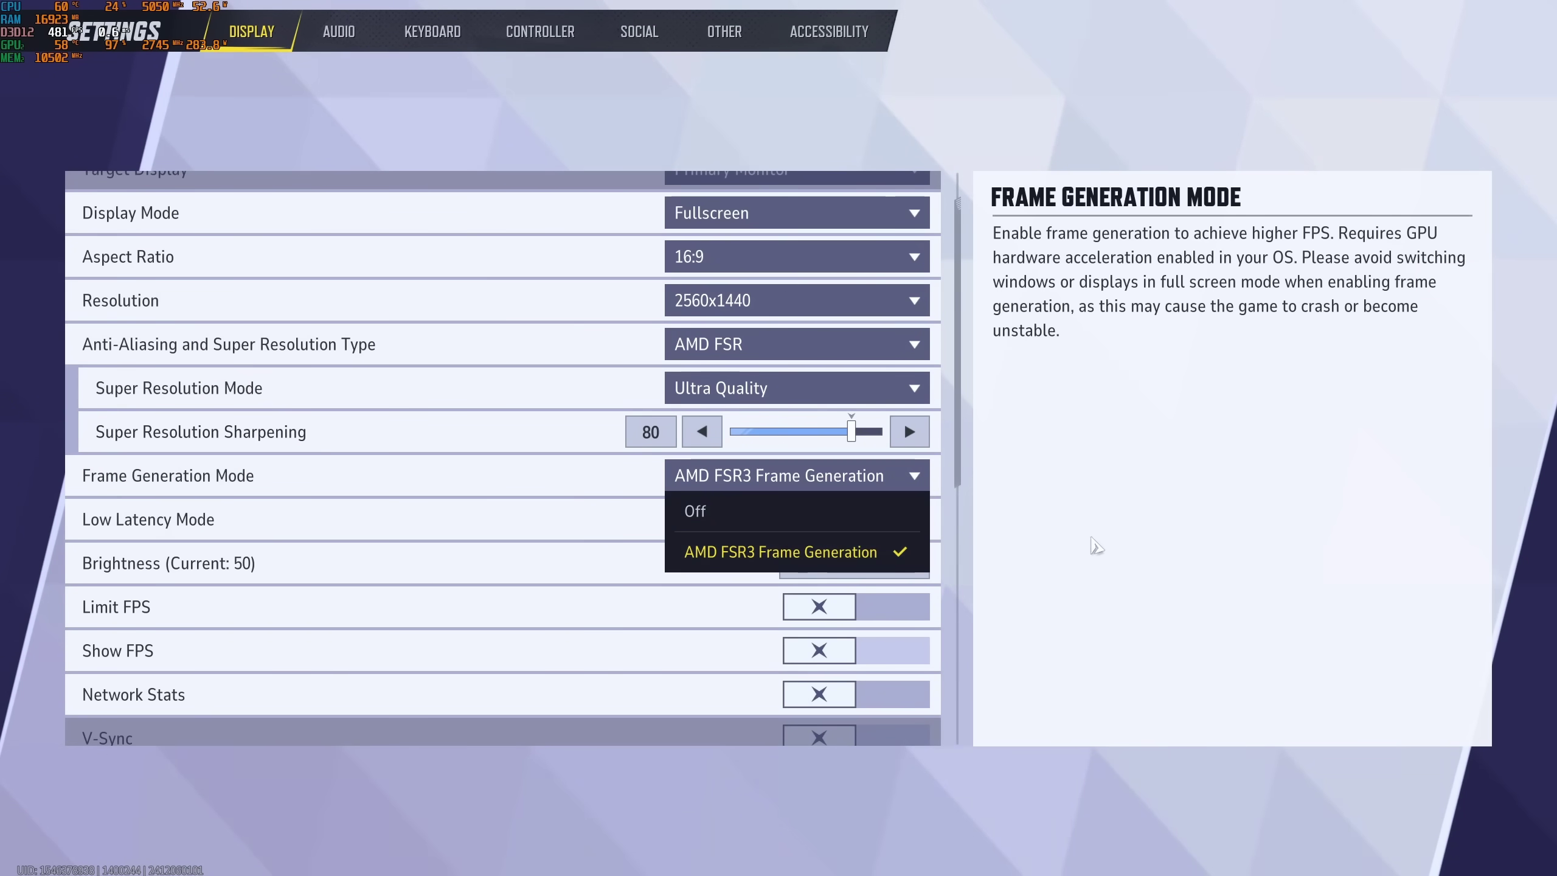
pyautogui.click(746, 558)
# - Return upscaling to NVIDIA DLSS and set frame generation to NVIDIA DLSS Frame Generation
pyautogui.click(755, 349)
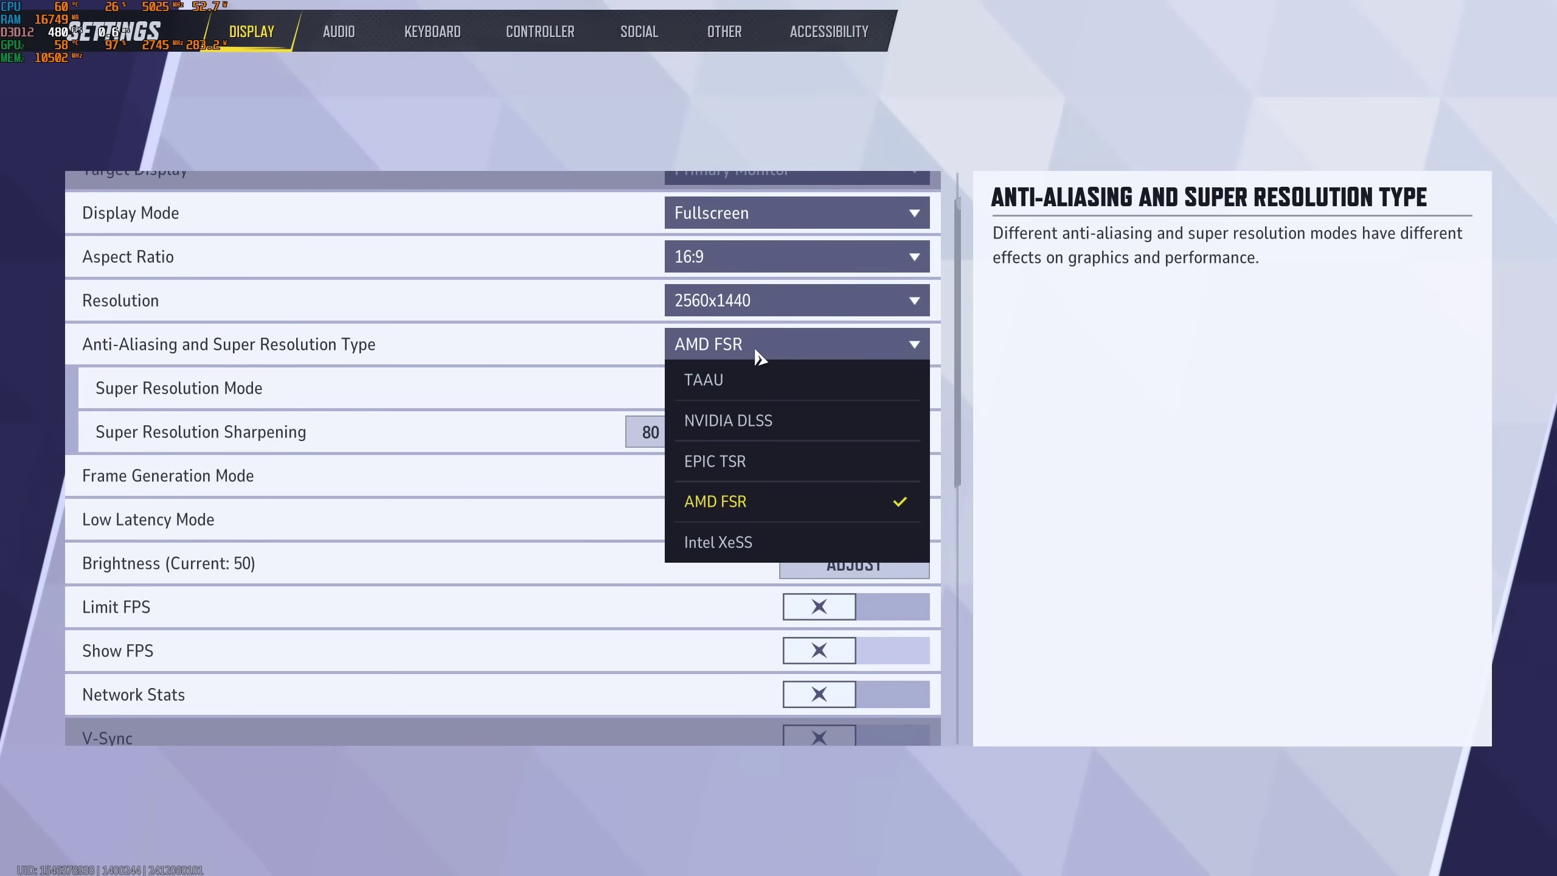
pyautogui.click(771, 427)
pyautogui.click(797, 476)
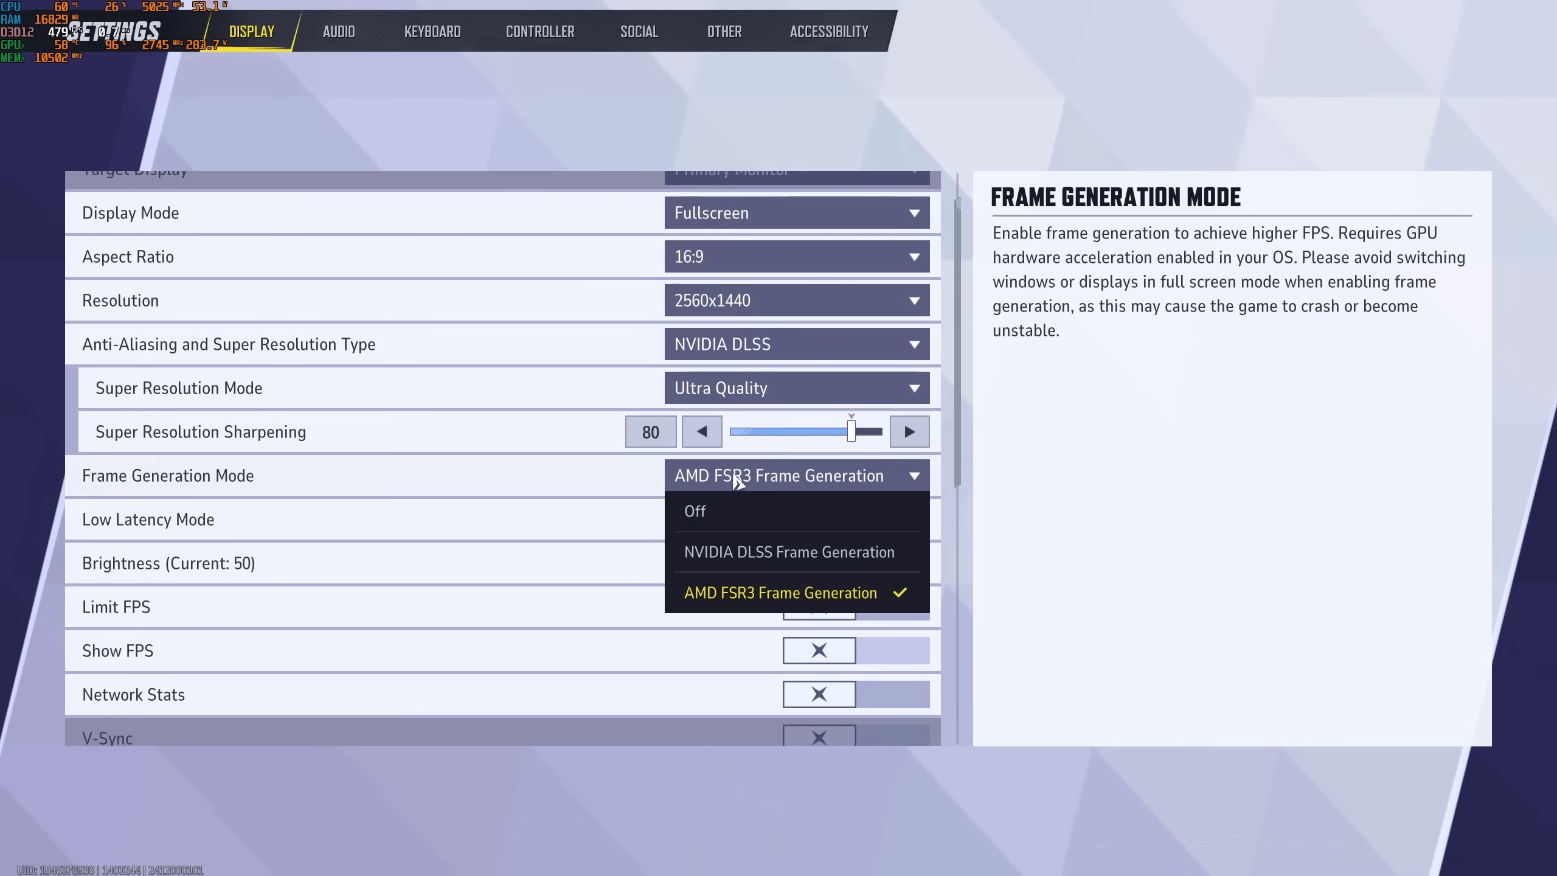
pyautogui.click(797, 551)
# - Scroll past the display options to the GRAPHICS section showing Graphics Quality at Custom
pyautogui.scroll(-3, 651, 454)
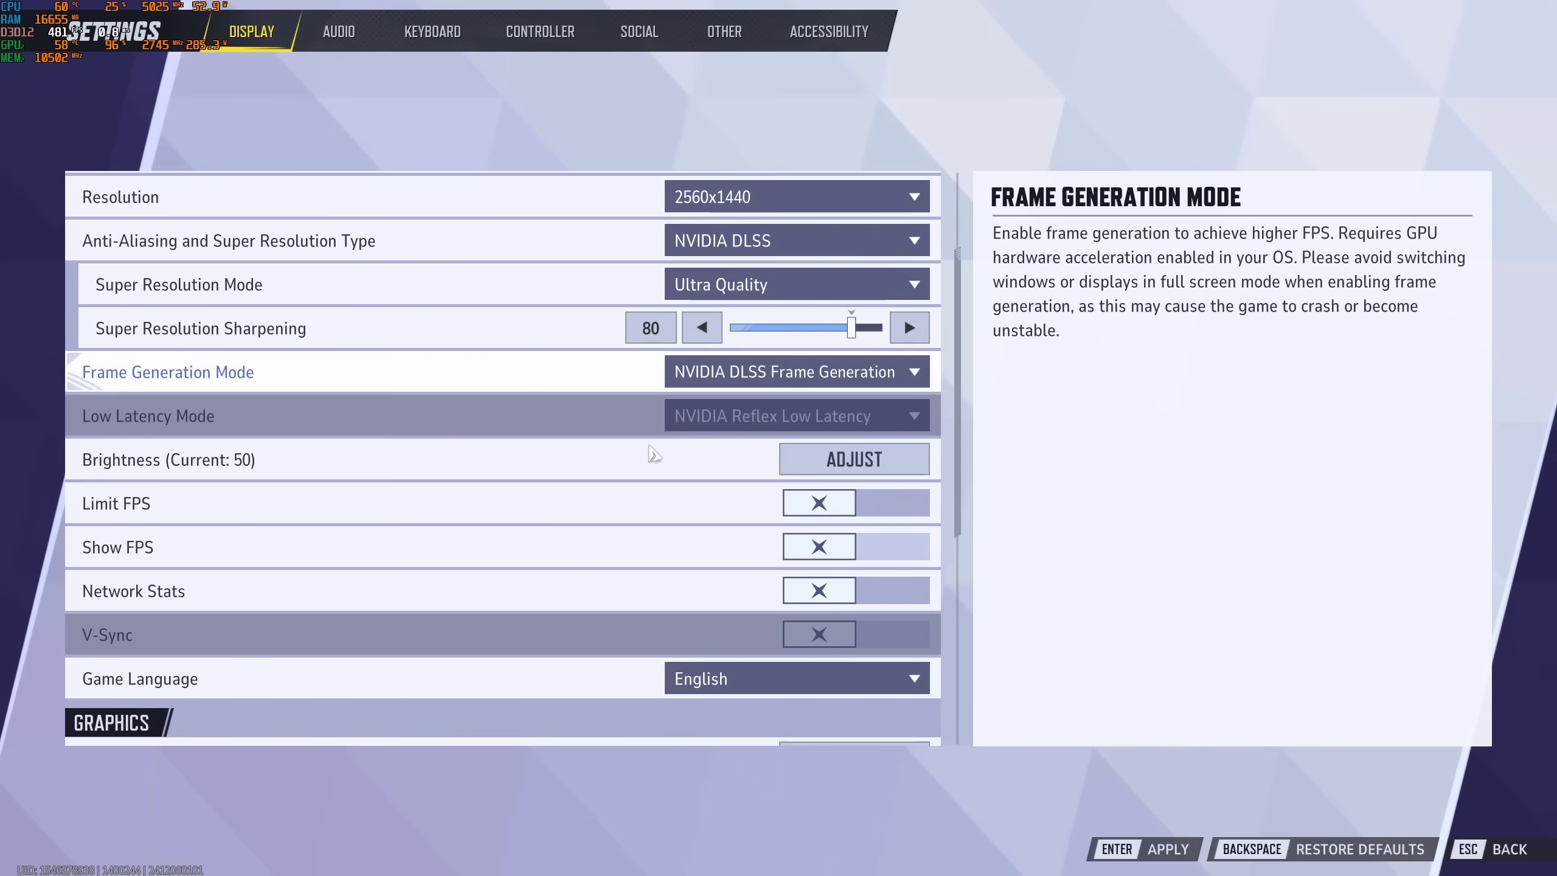
pyautogui.scroll(-1, 649, 472)
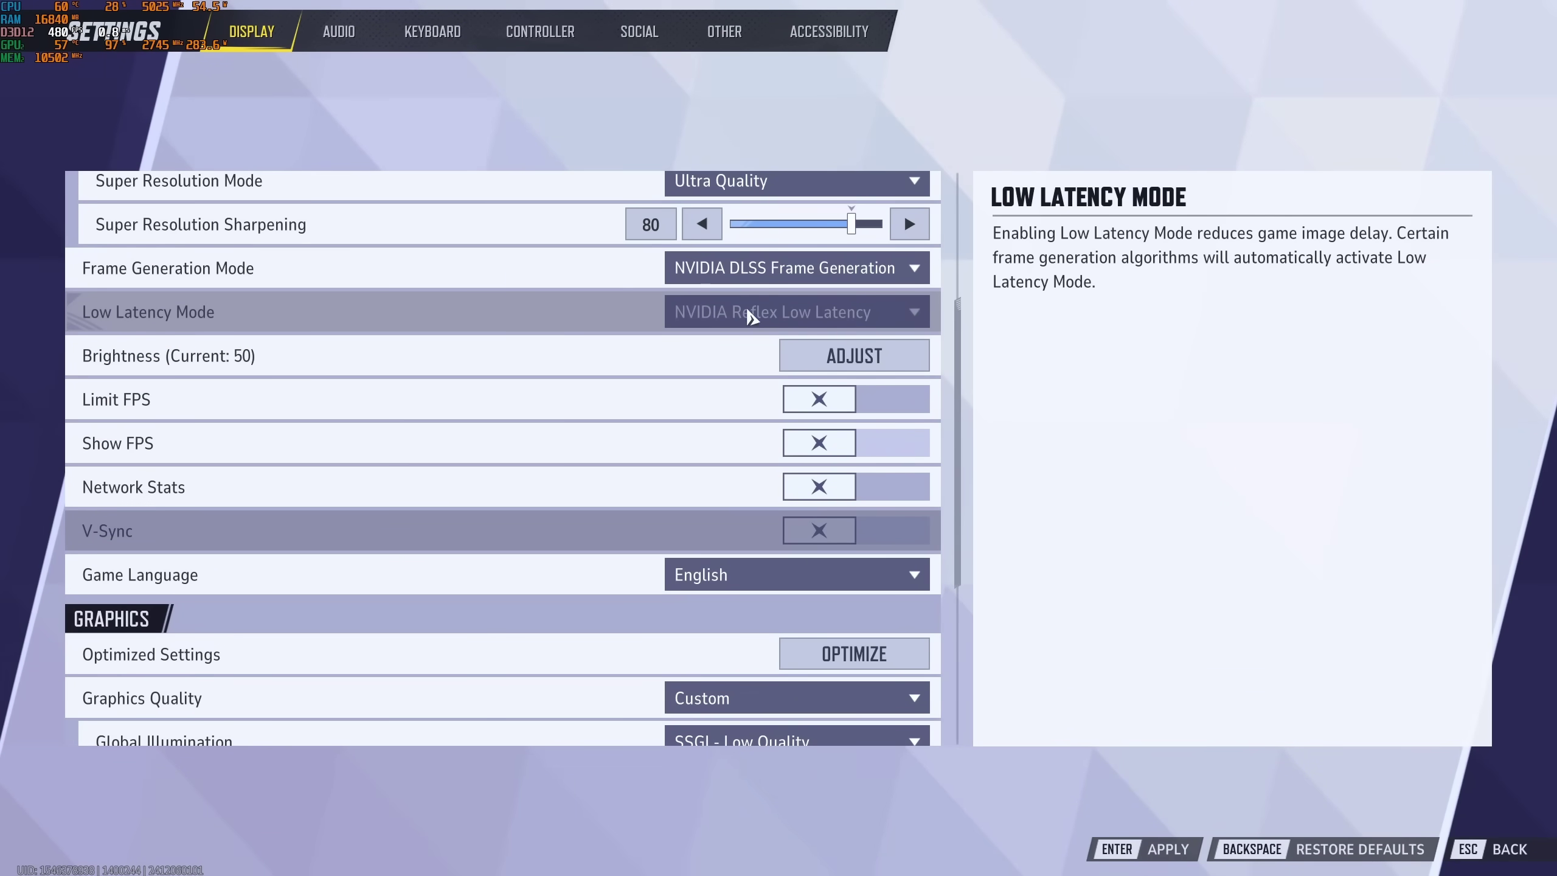
pyautogui.scroll(-1, 95, 368)
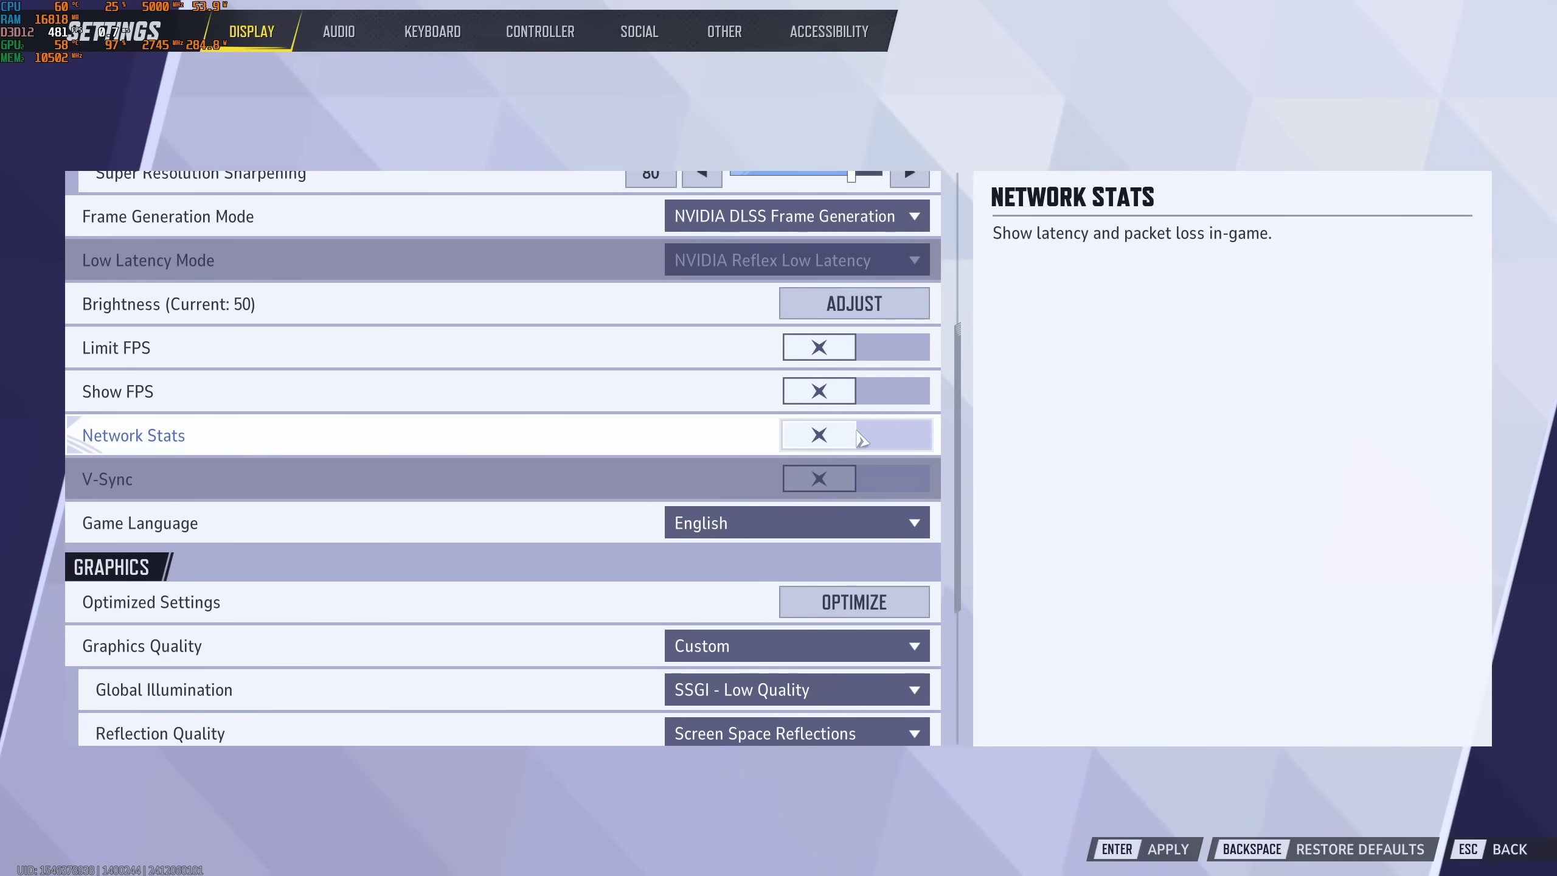
pyautogui.scroll(-3, 466, 540)
pyautogui.scroll(-2, 460, 552)
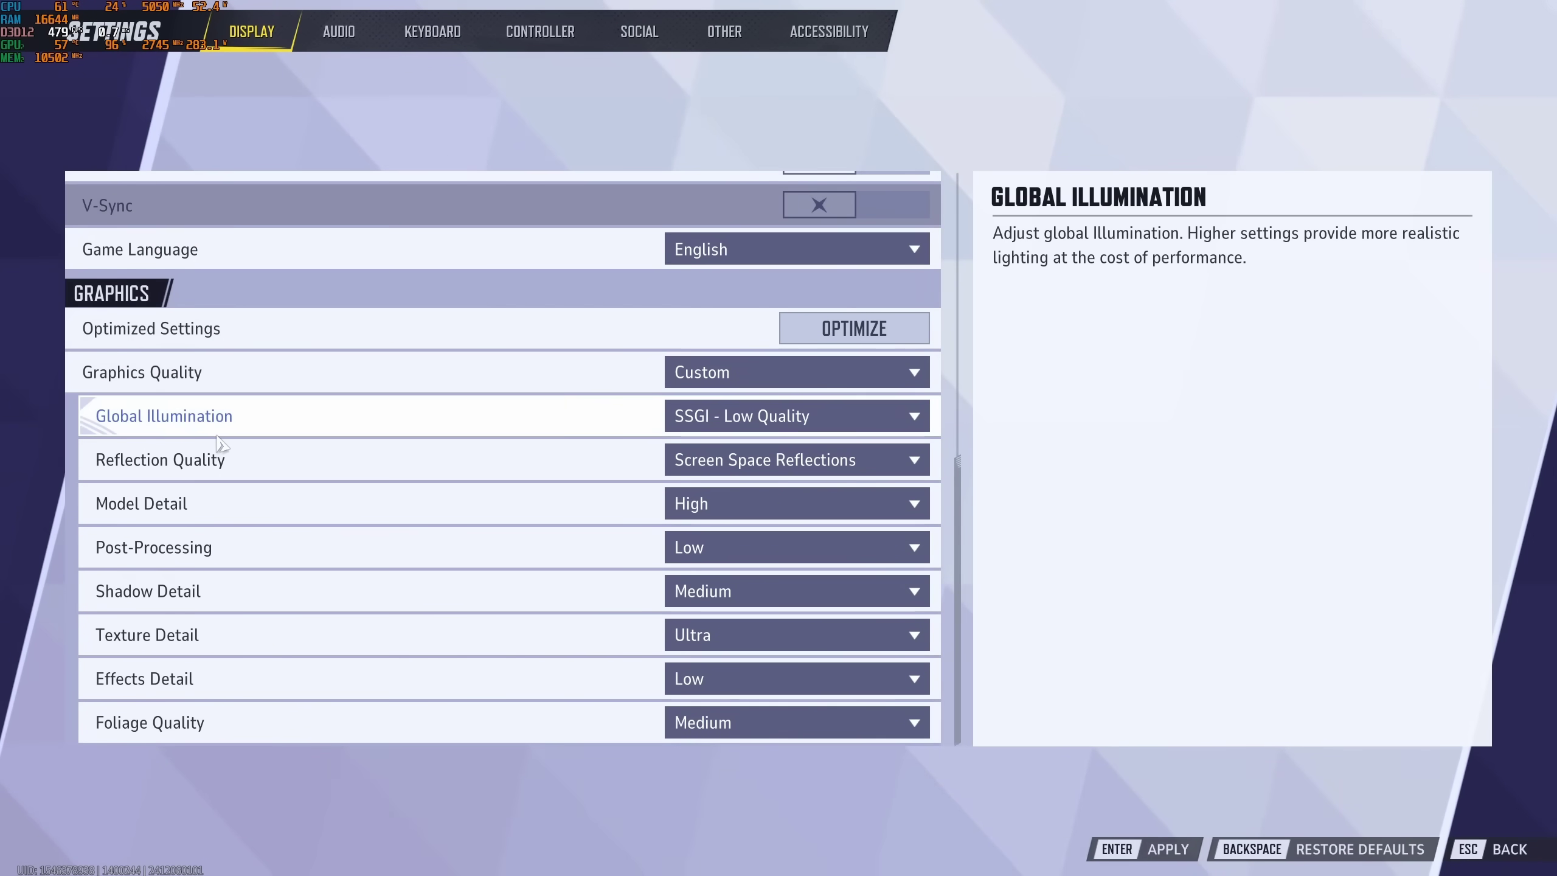
pyautogui.click(776, 426)
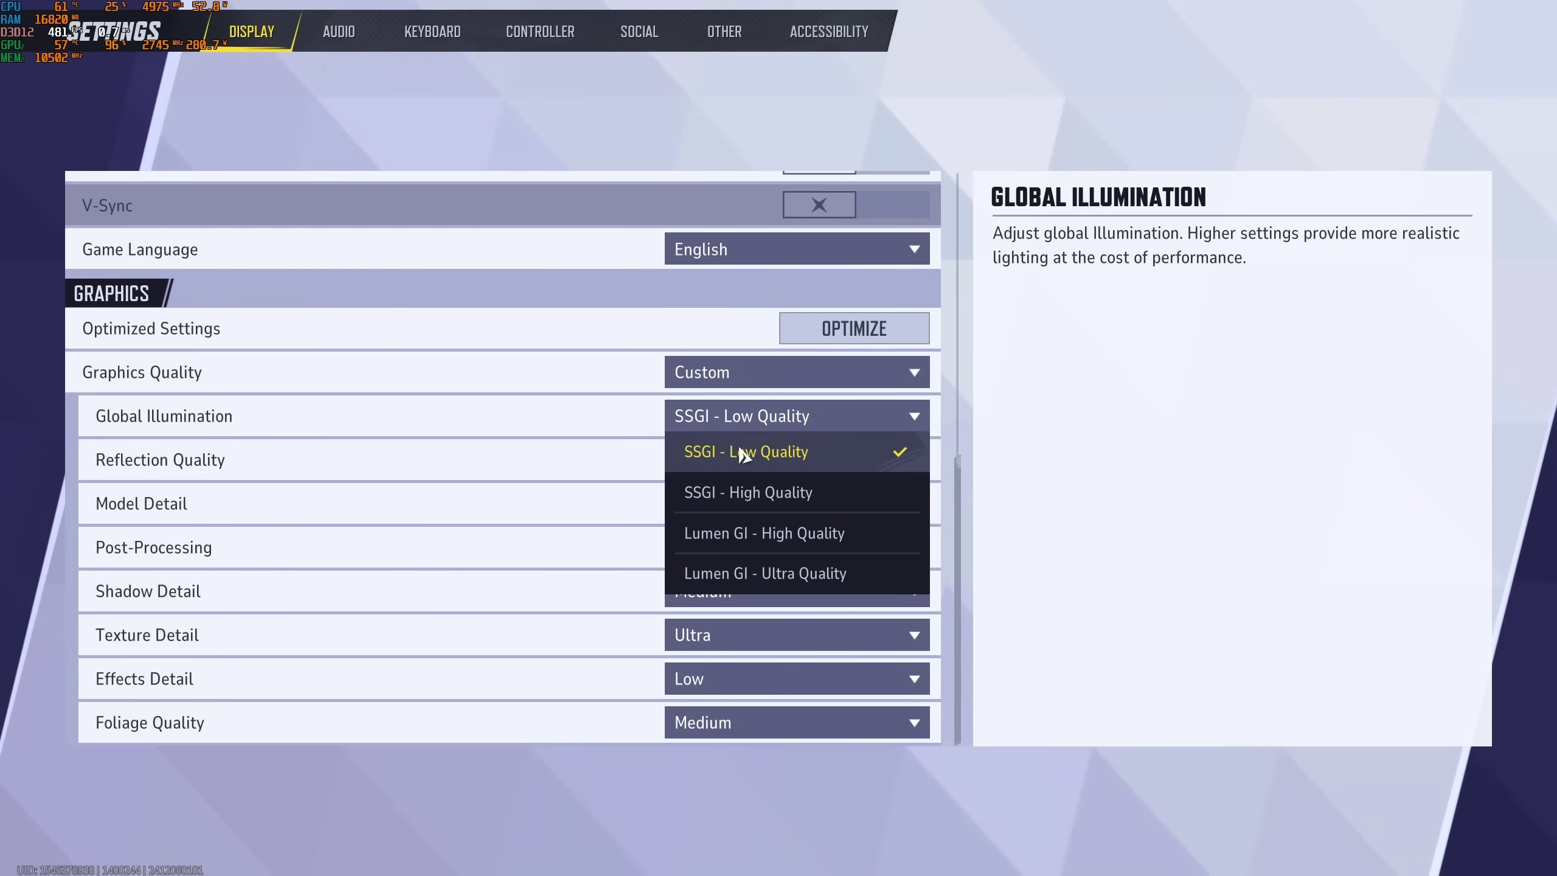
pyautogui.press('Escape')
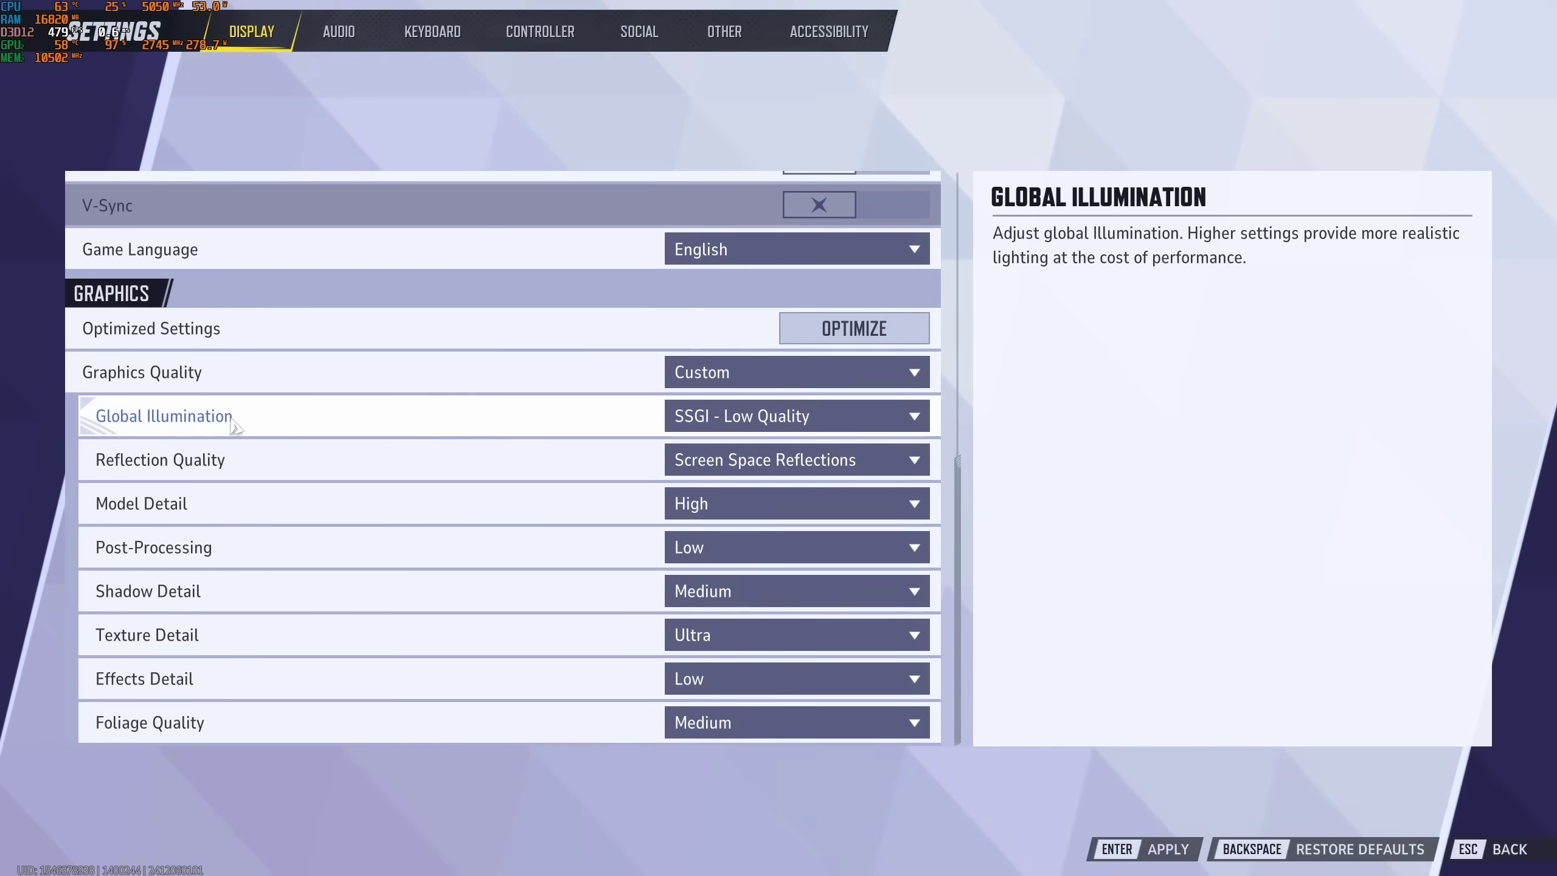
pyautogui.click(723, 461)
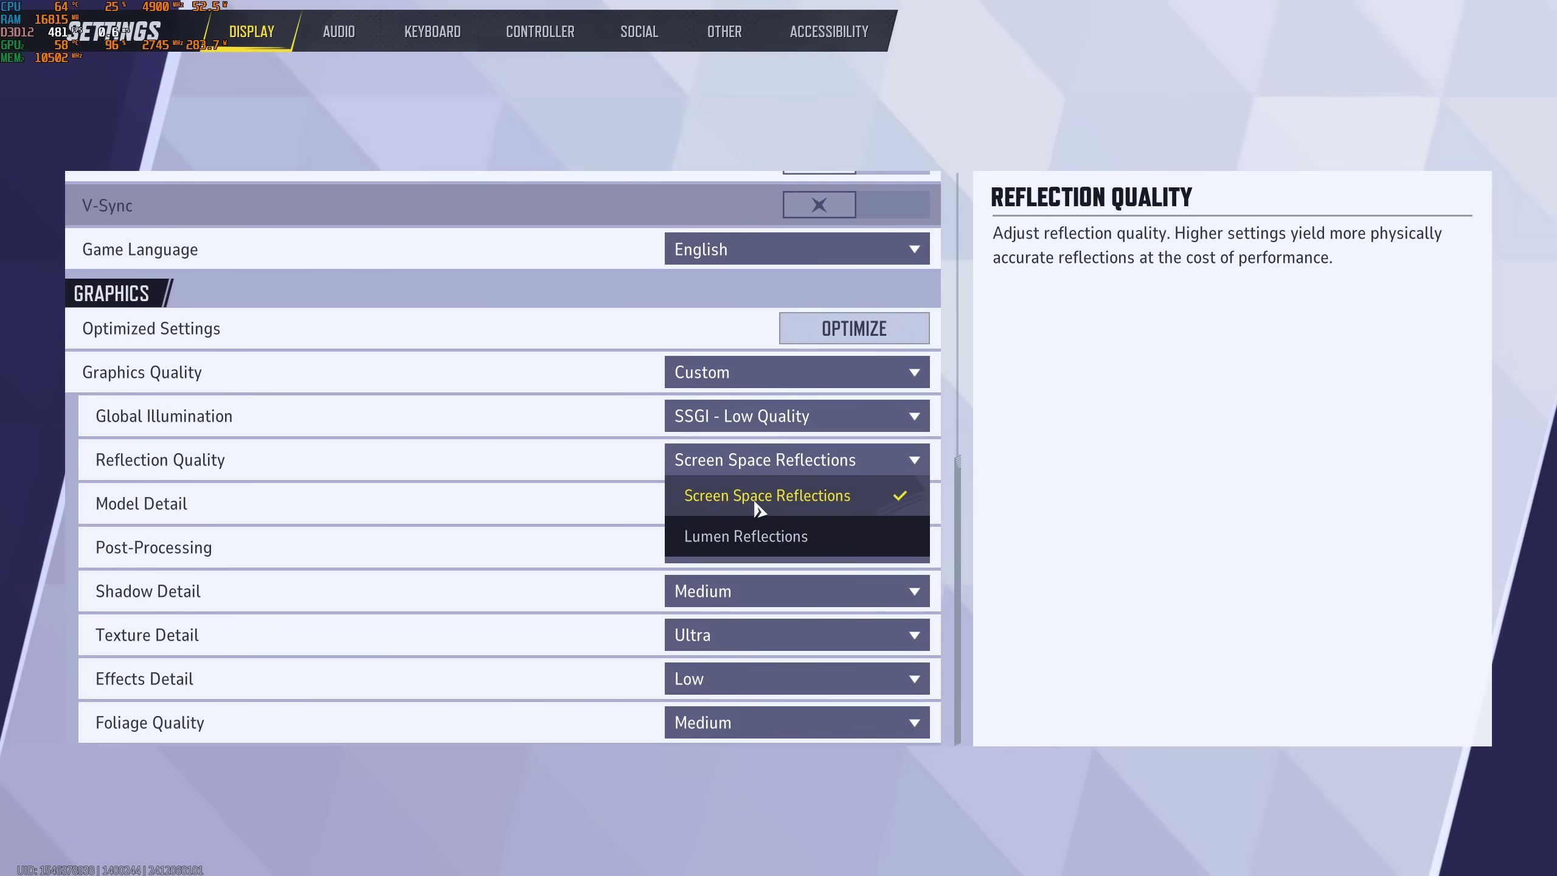
pyautogui.click(969, 505)
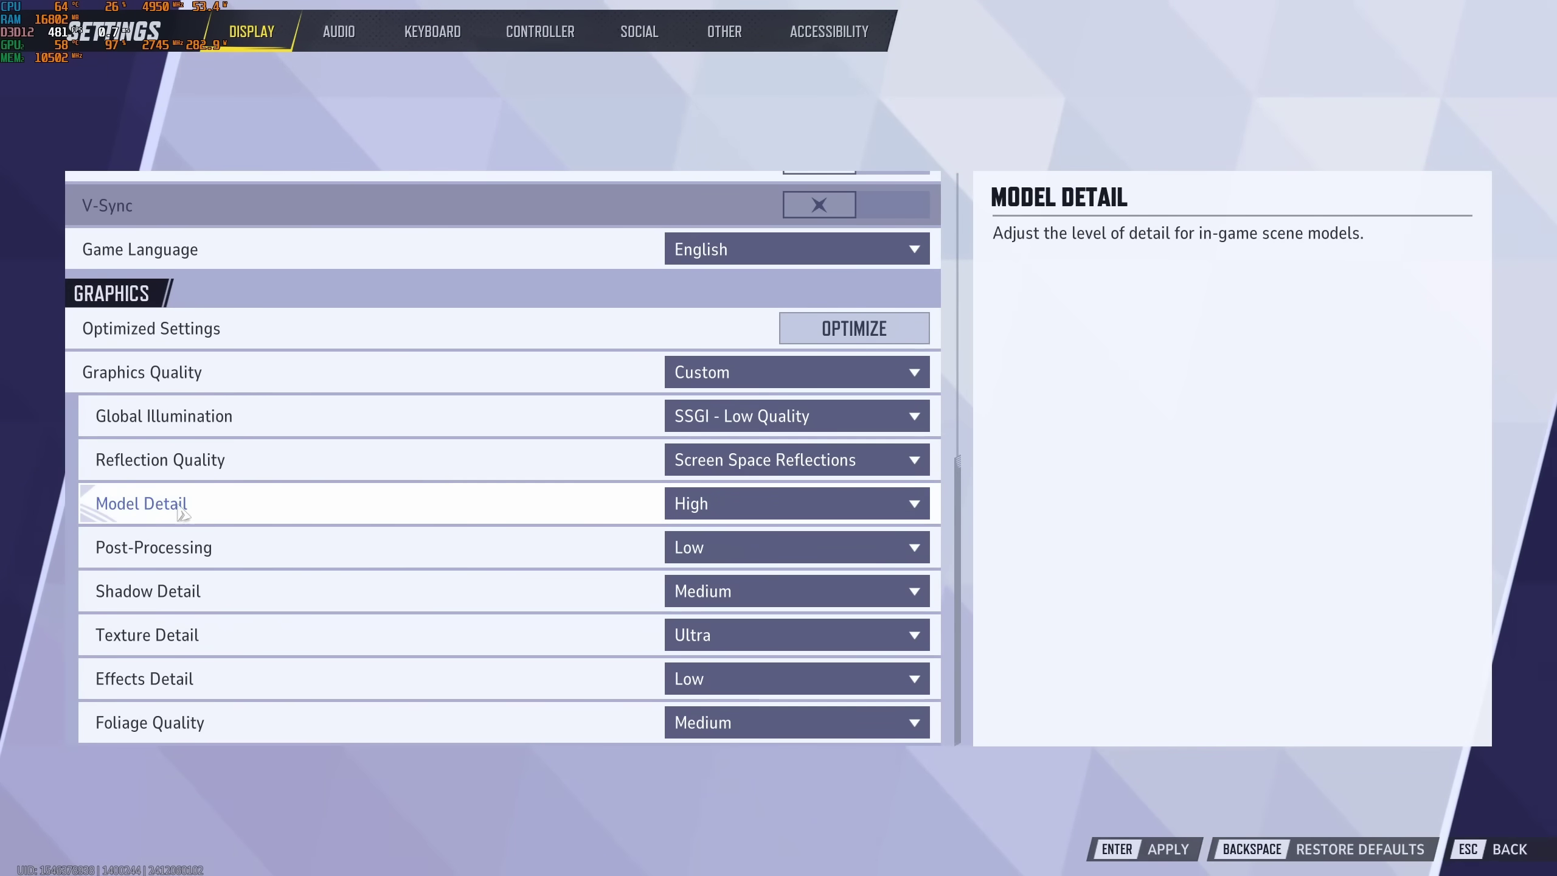
pyautogui.click(711, 512)
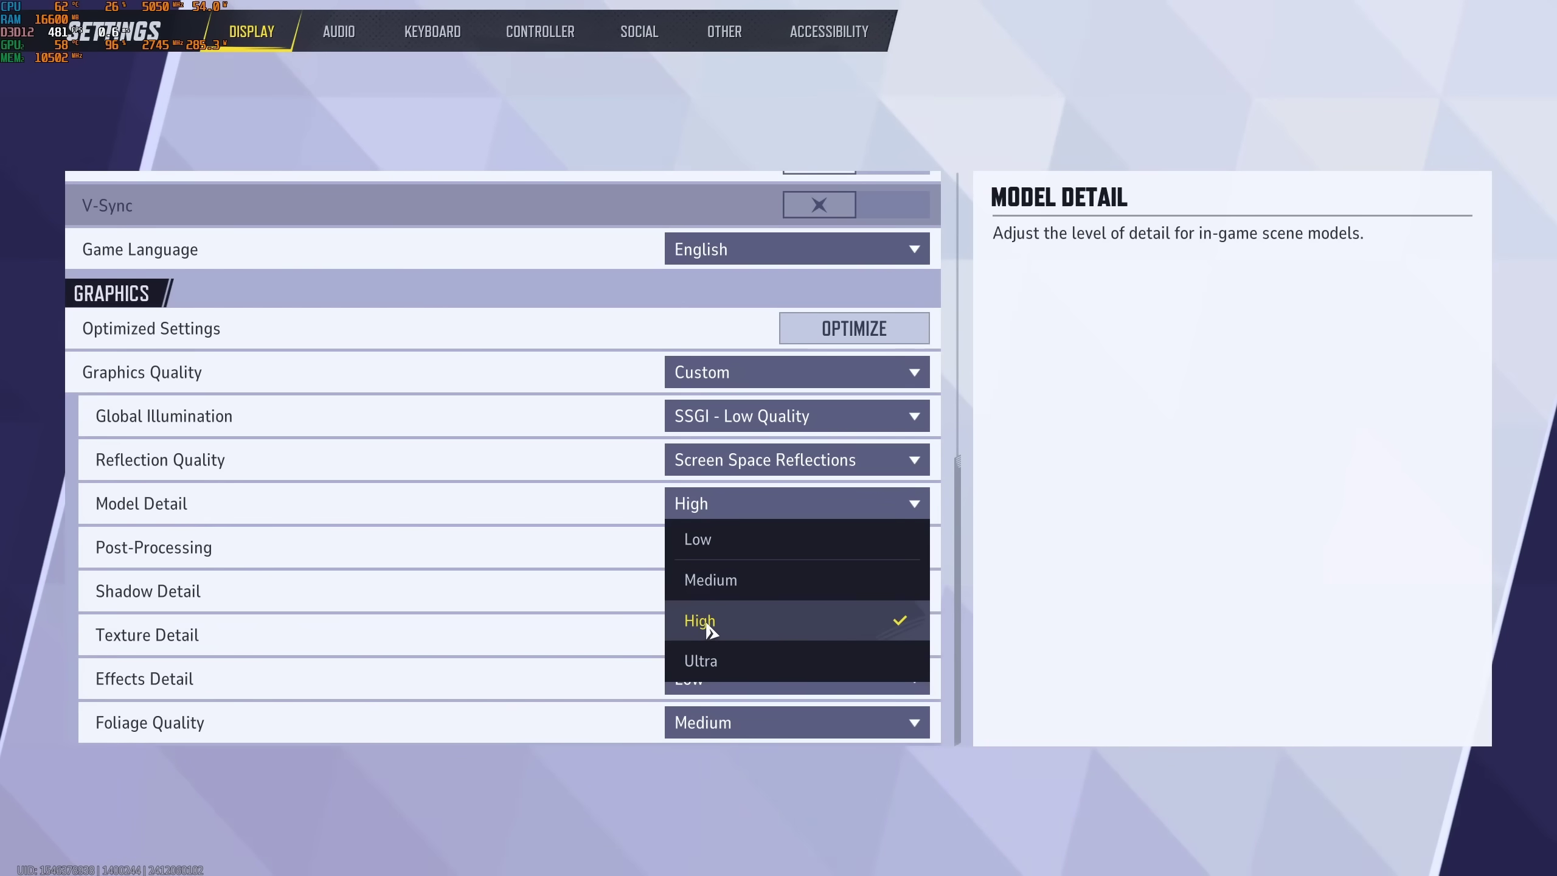
pyautogui.click(1006, 635)
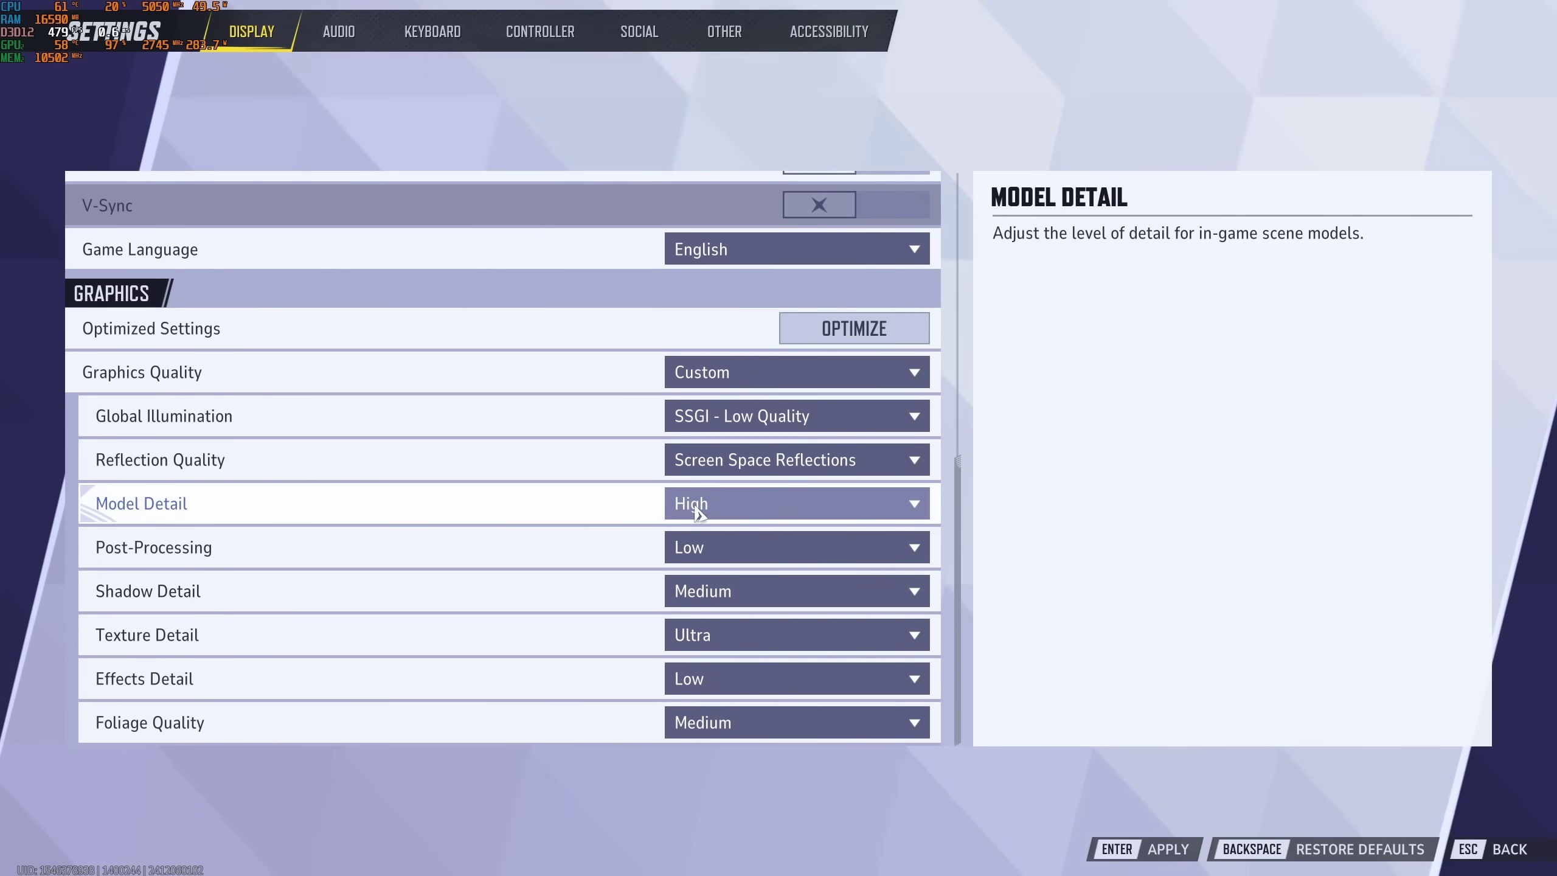
pyautogui.click(730, 550)
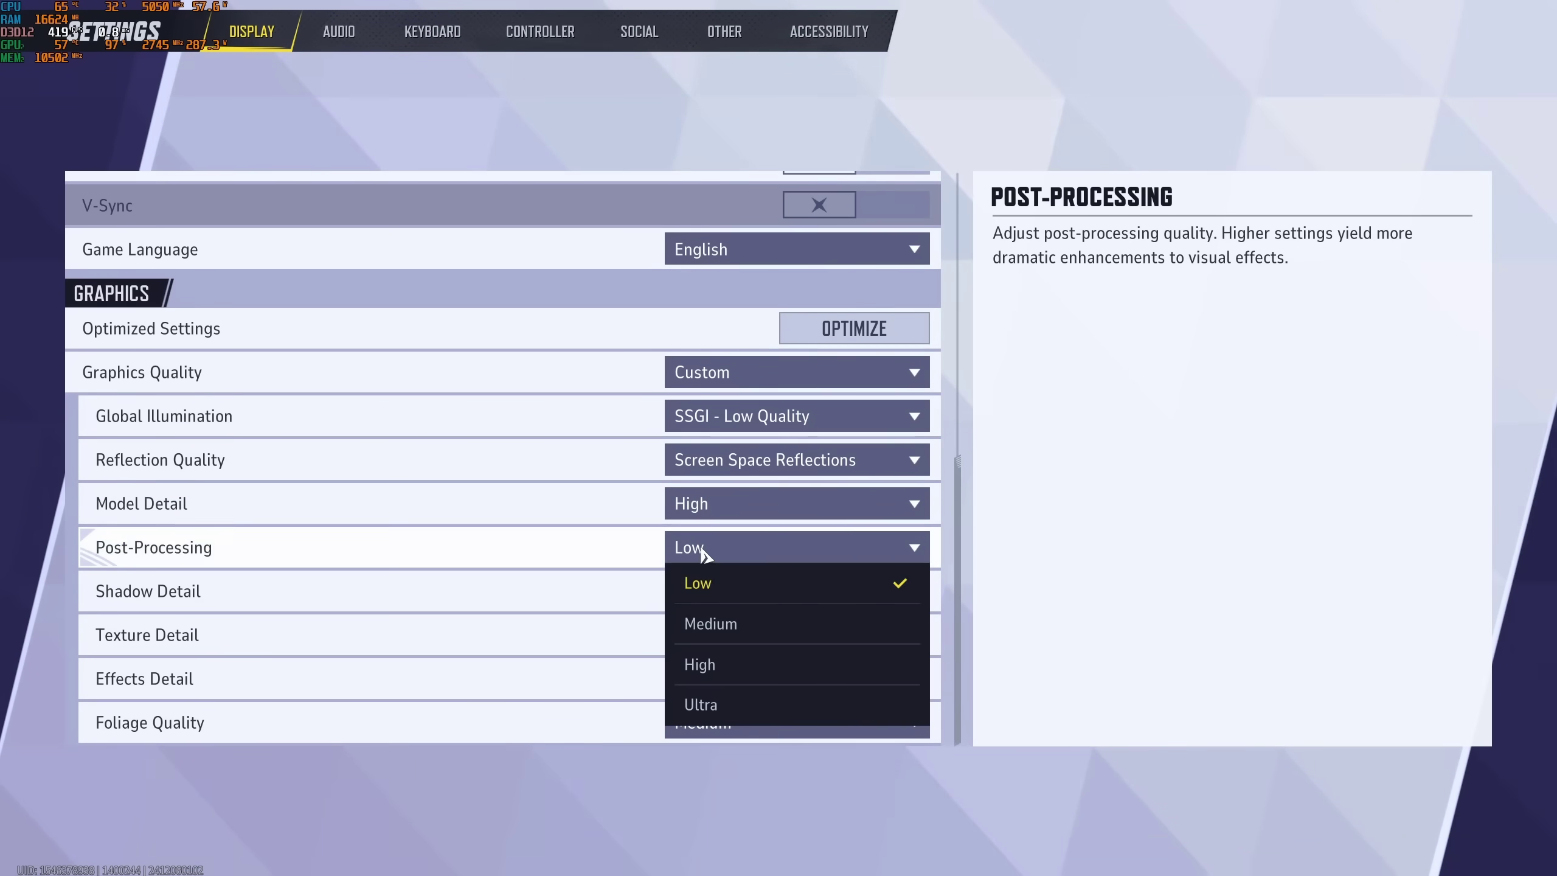
pyautogui.click(734, 586)
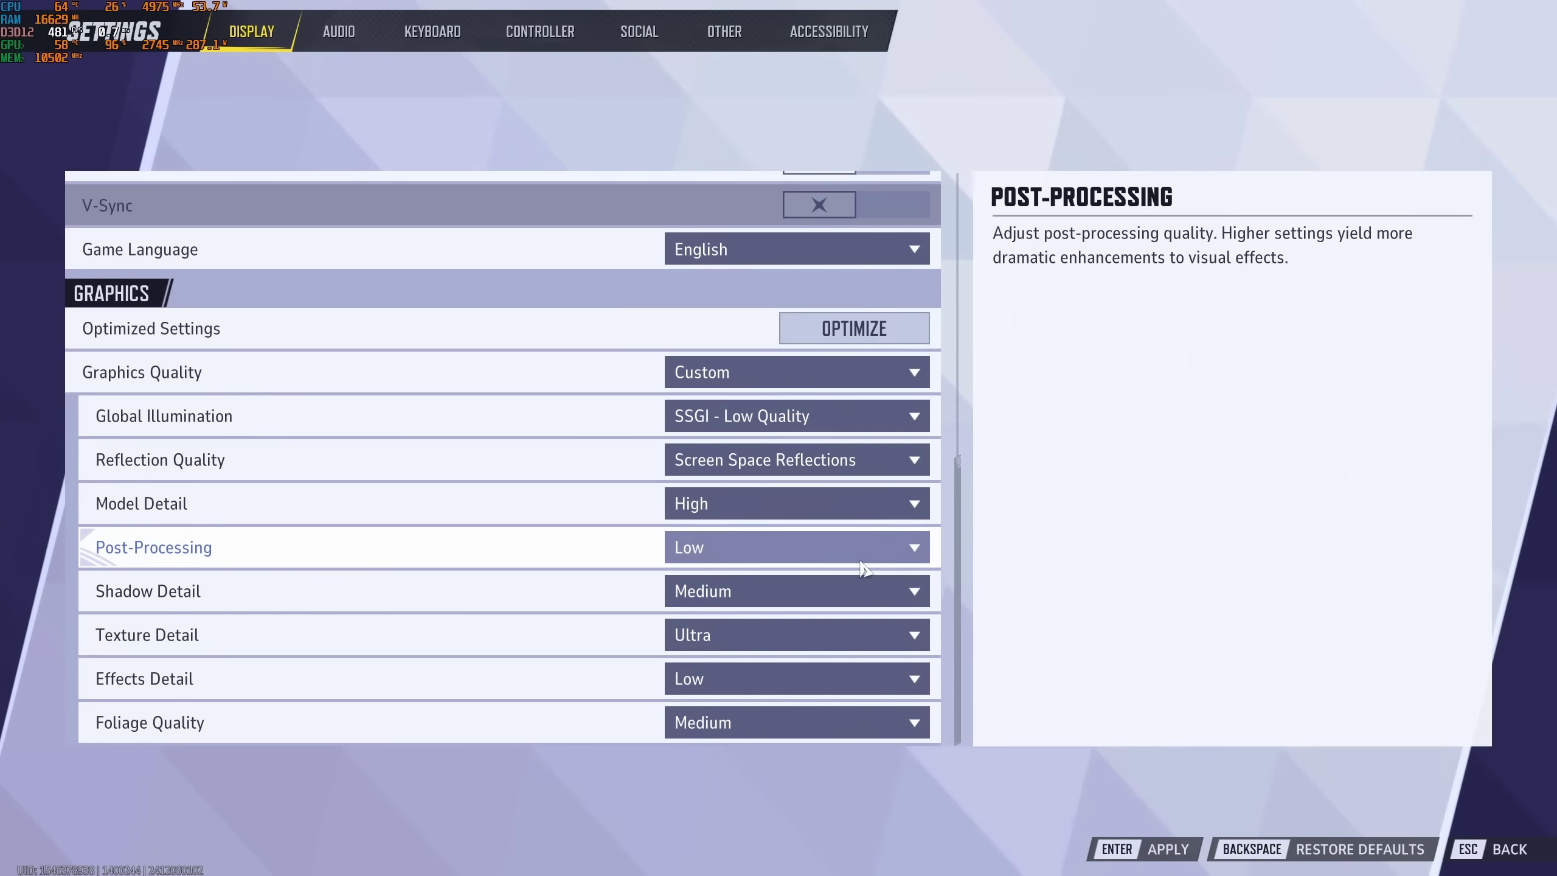
pyautogui.click(710, 554)
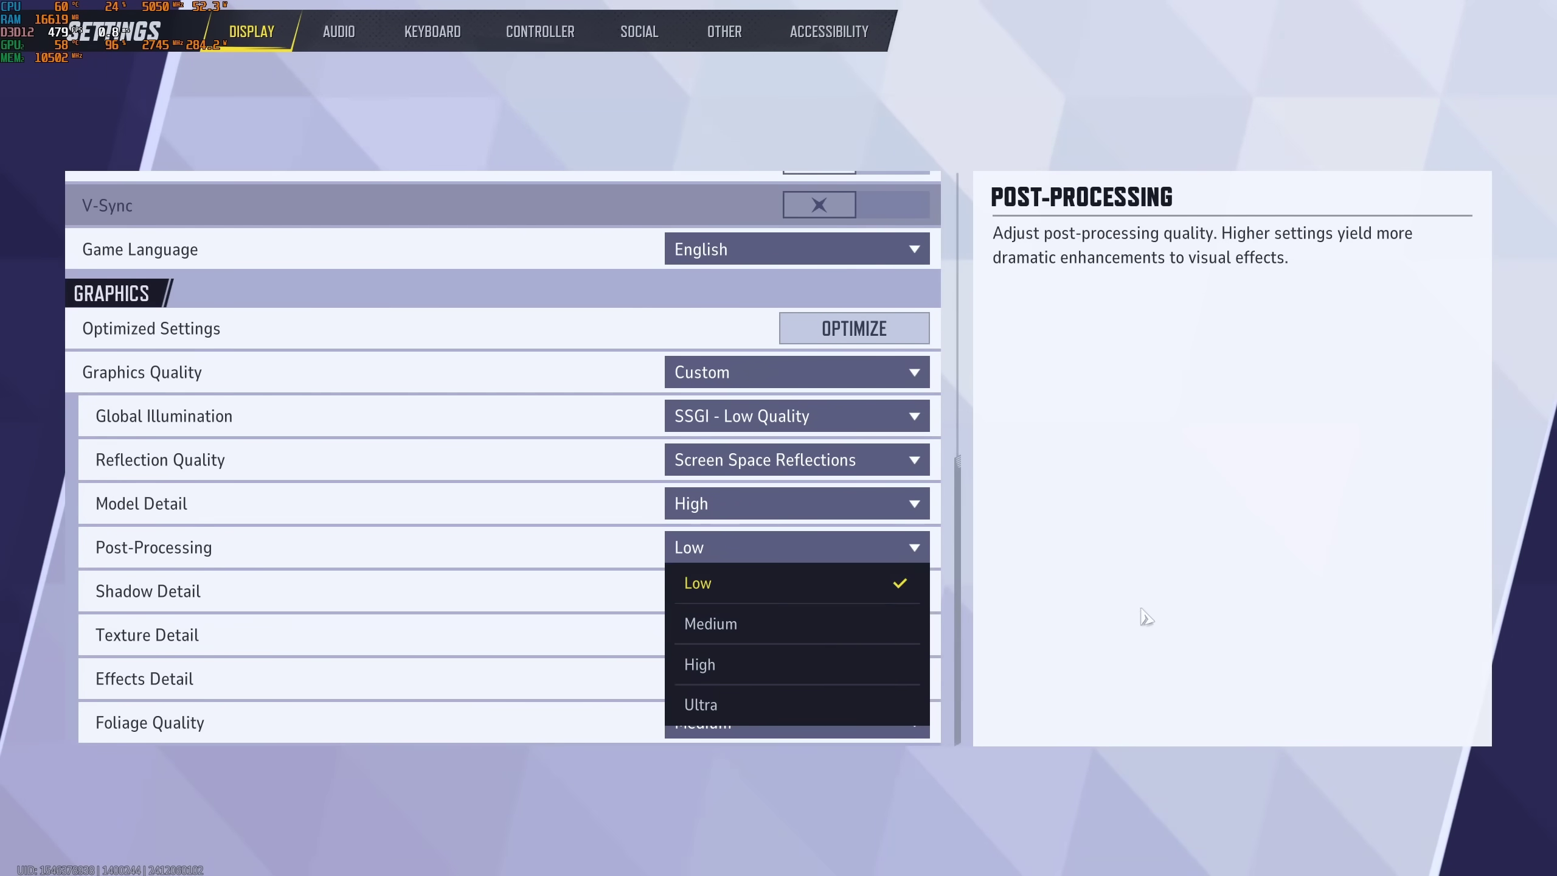
pyautogui.click(738, 598)
pyautogui.scroll(3, 961, 521)
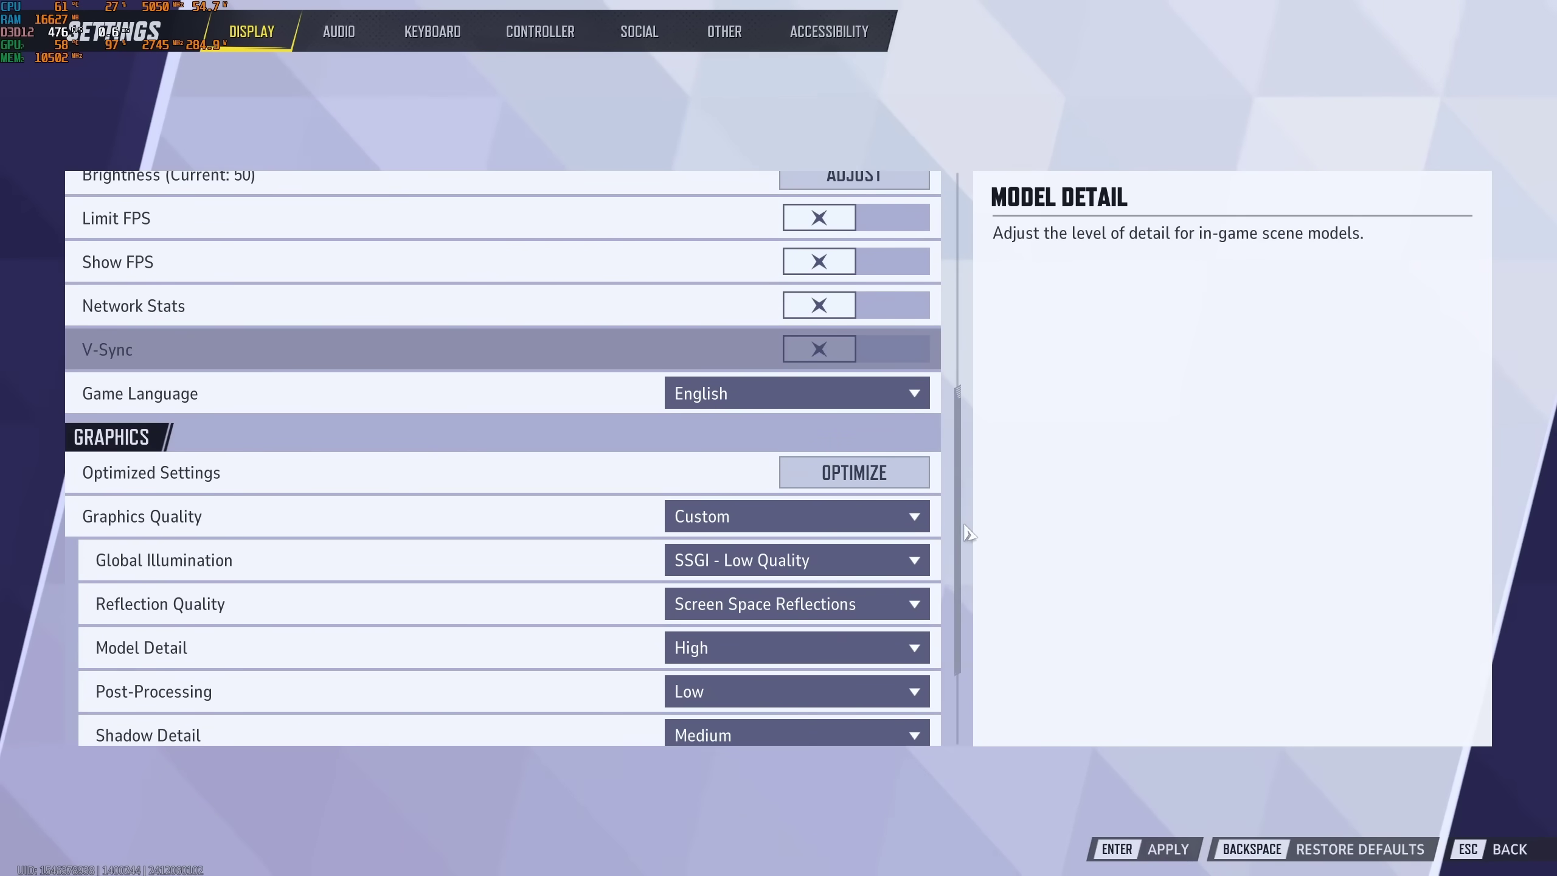
pyautogui.scroll(-3, 961, 522)
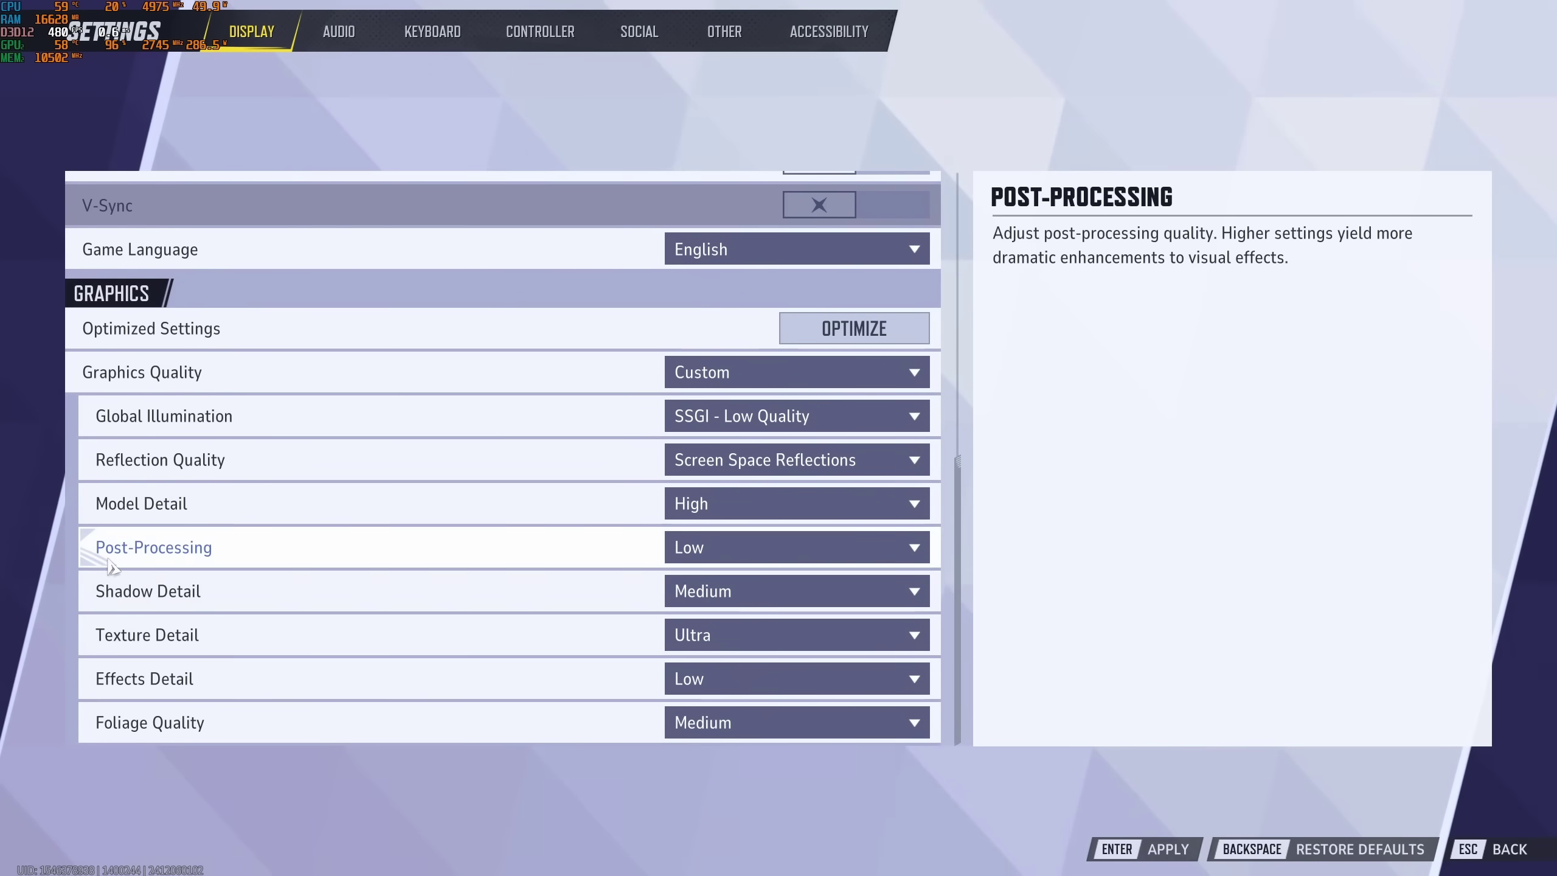
pyautogui.click(756, 598)
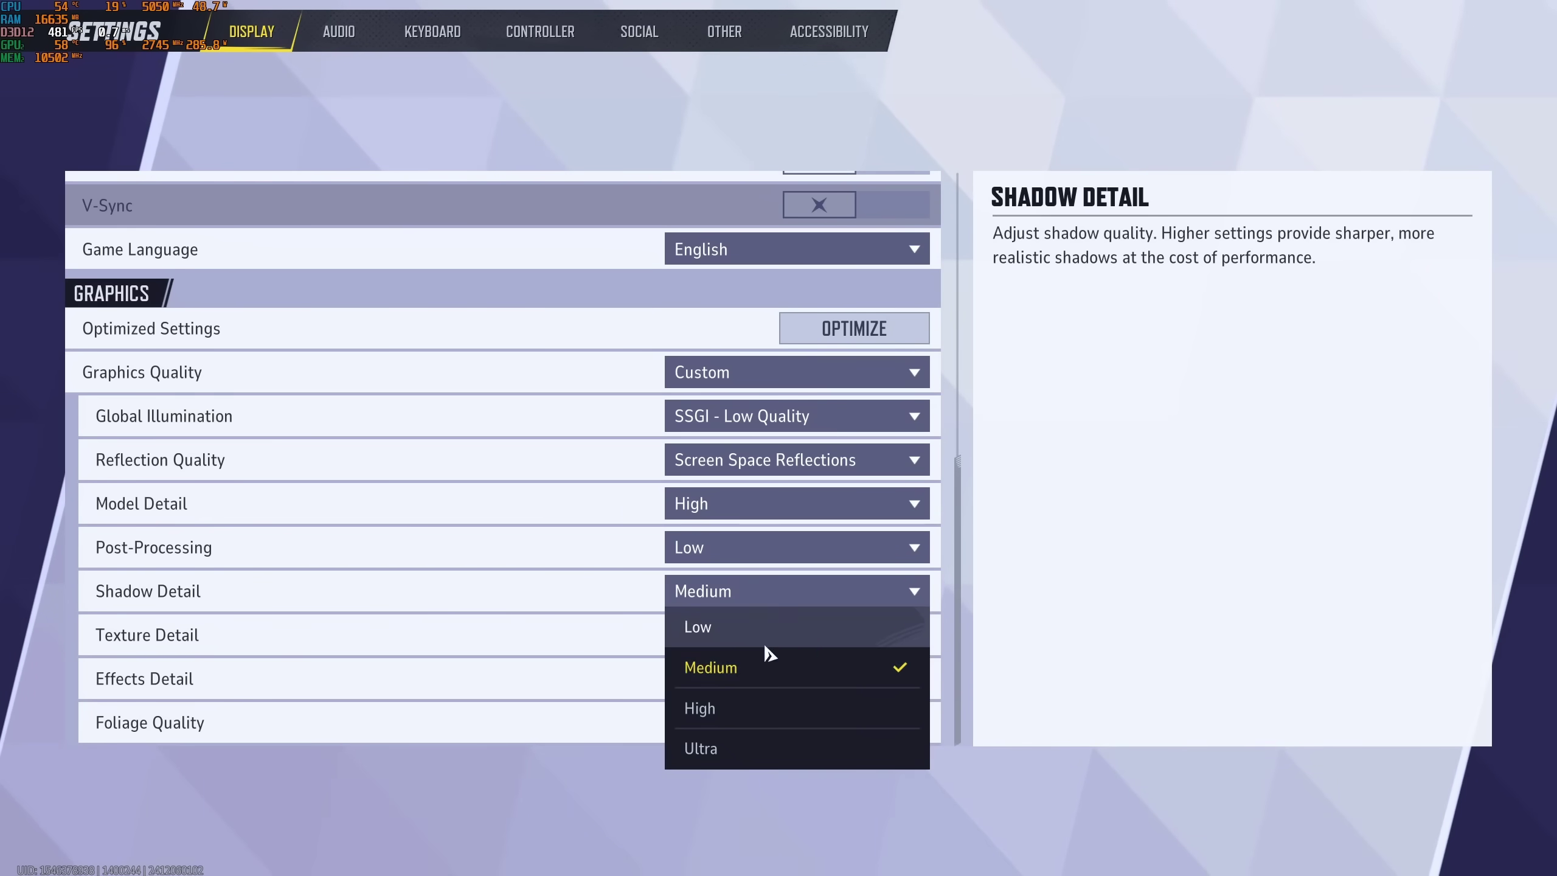
pyautogui.click(798, 675)
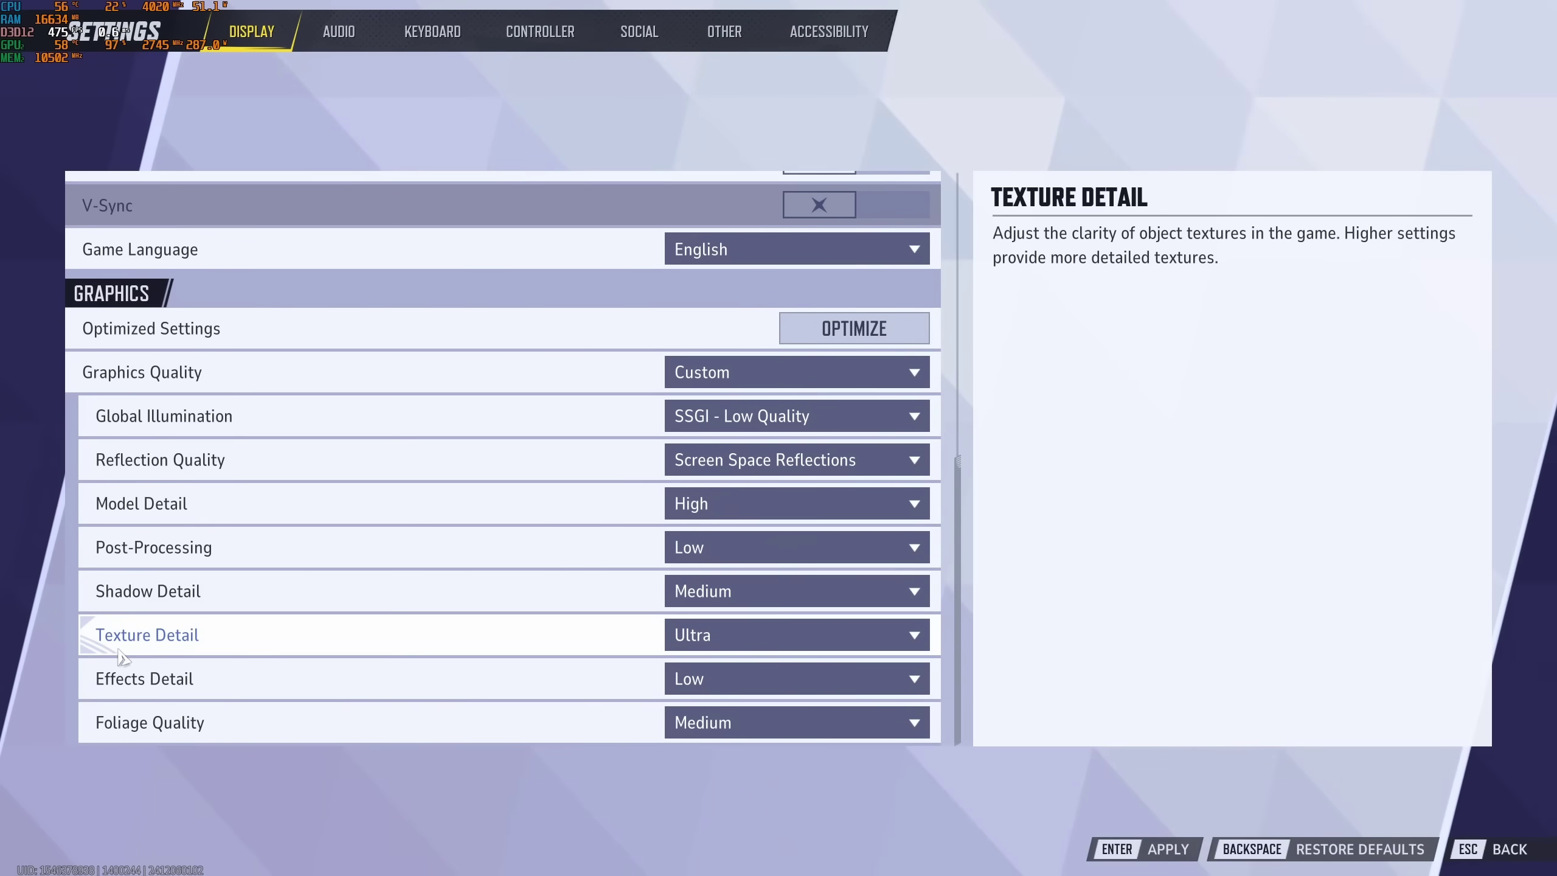
pyautogui.click(745, 652)
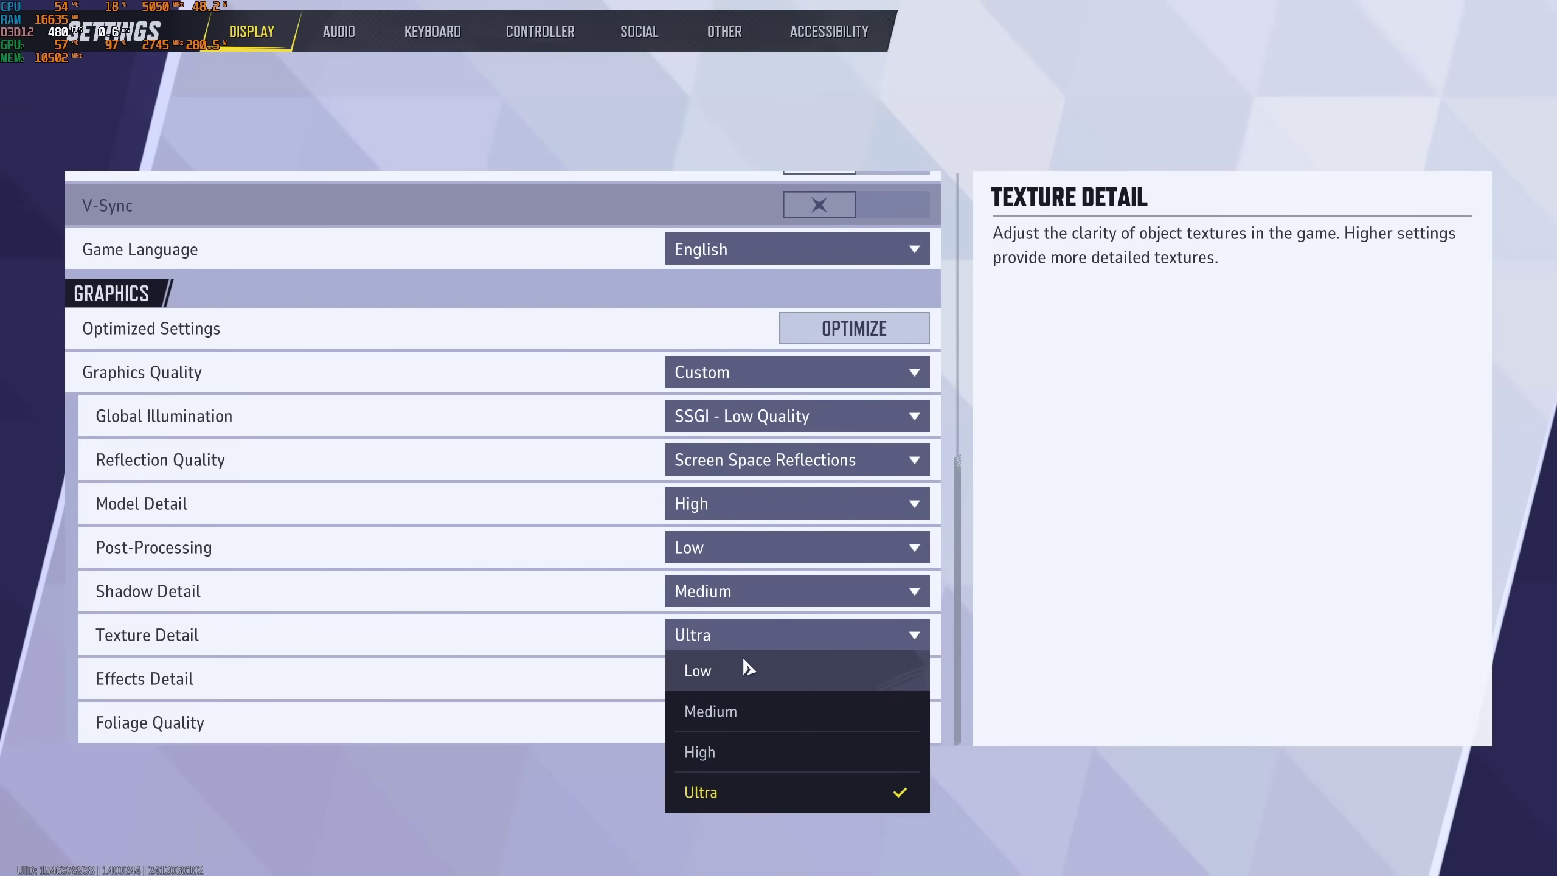
pyautogui.click(1043, 670)
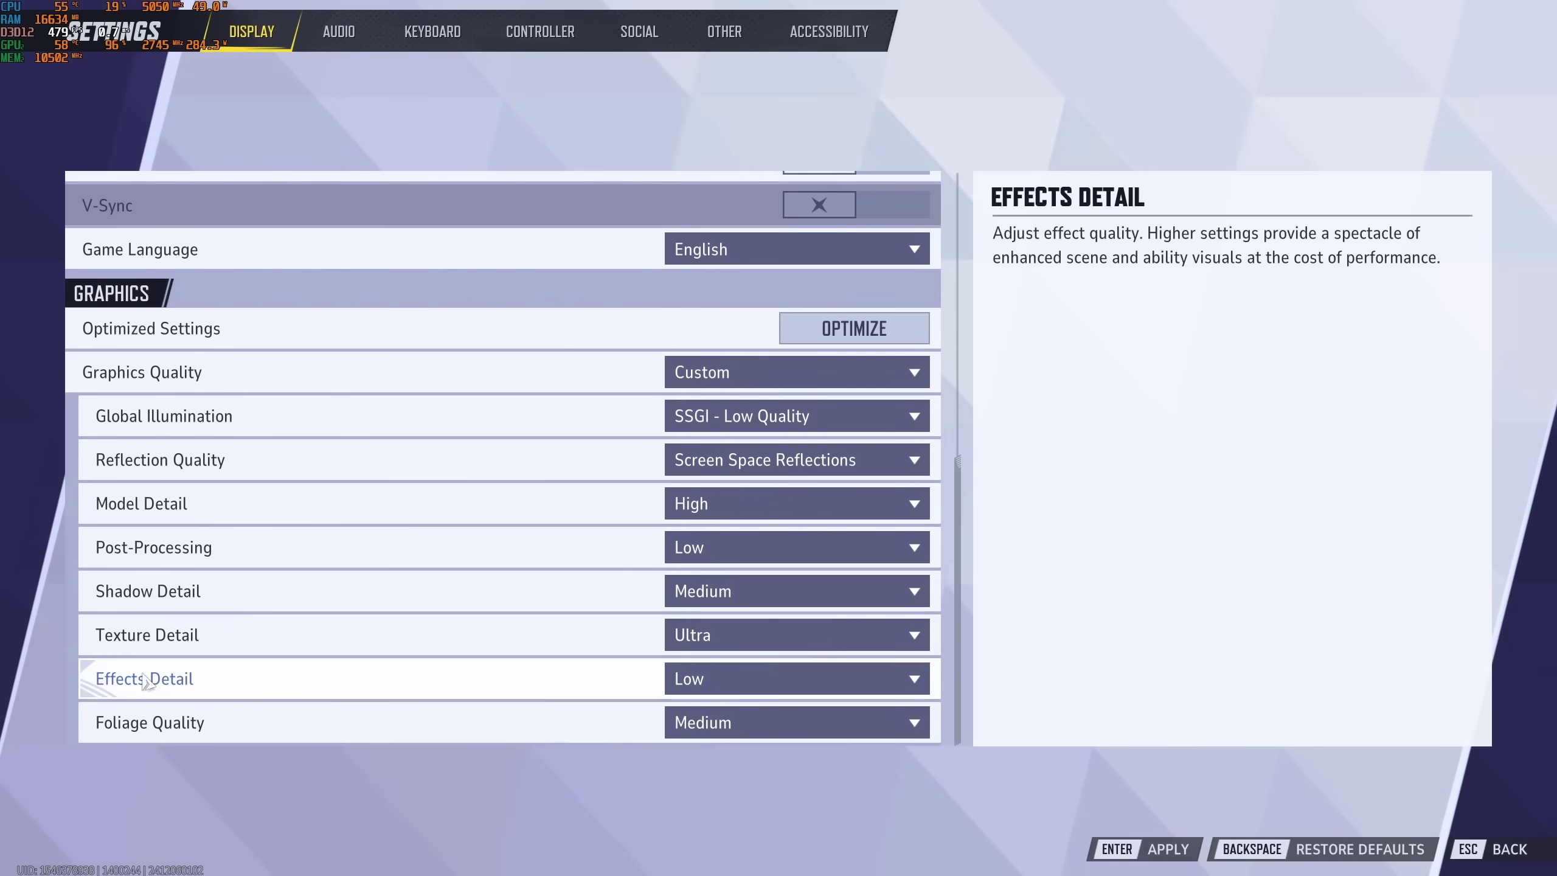
pyautogui.click(729, 684)
pyautogui.click(730, 725)
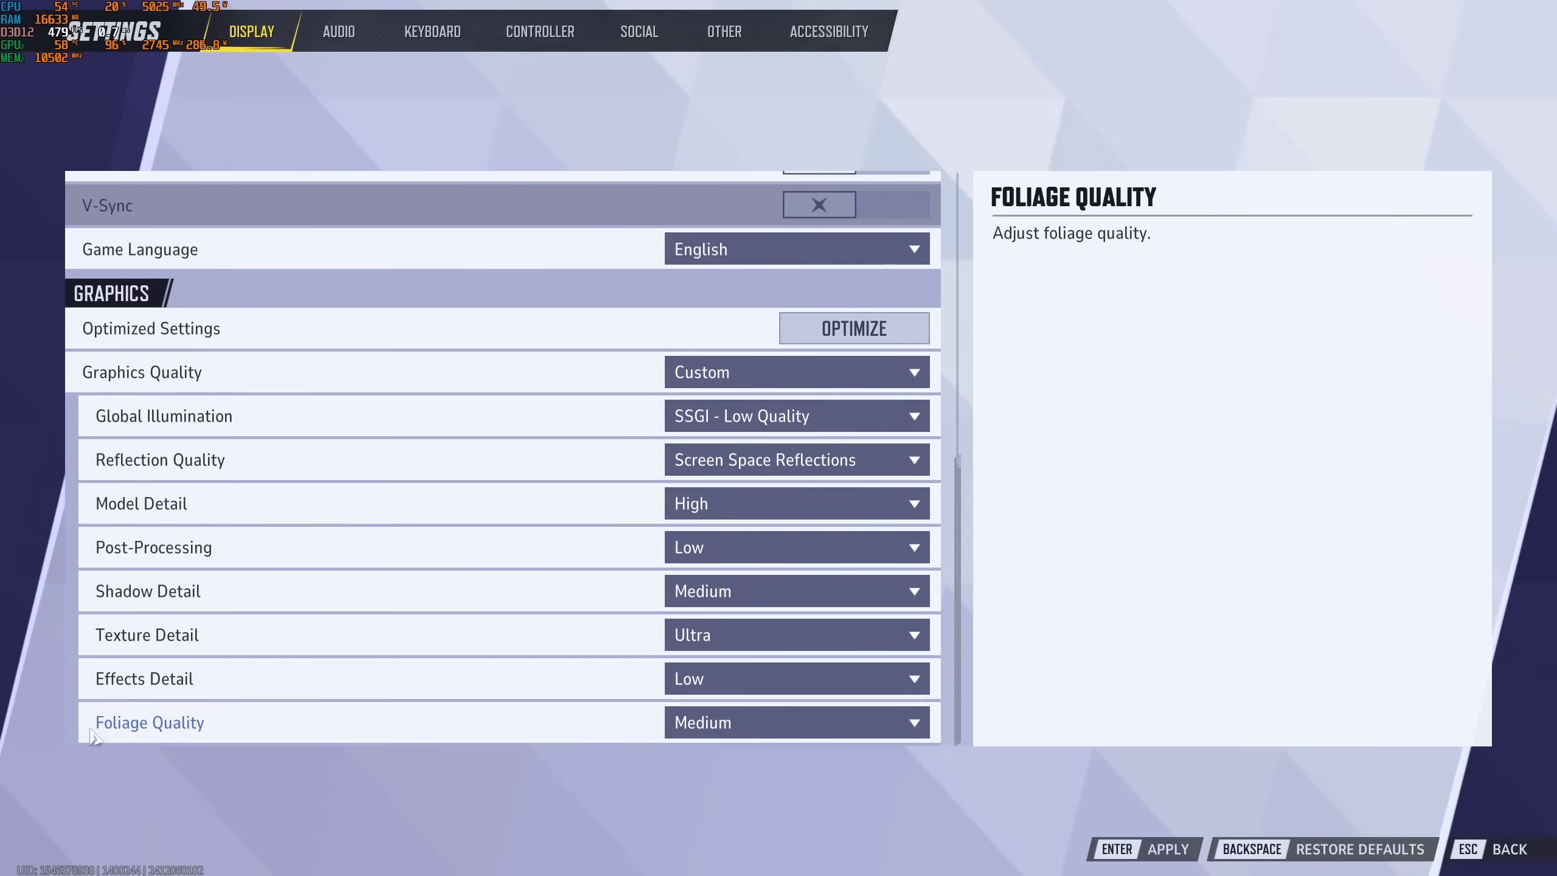
pyautogui.click(728, 730)
pyautogui.click(712, 607)
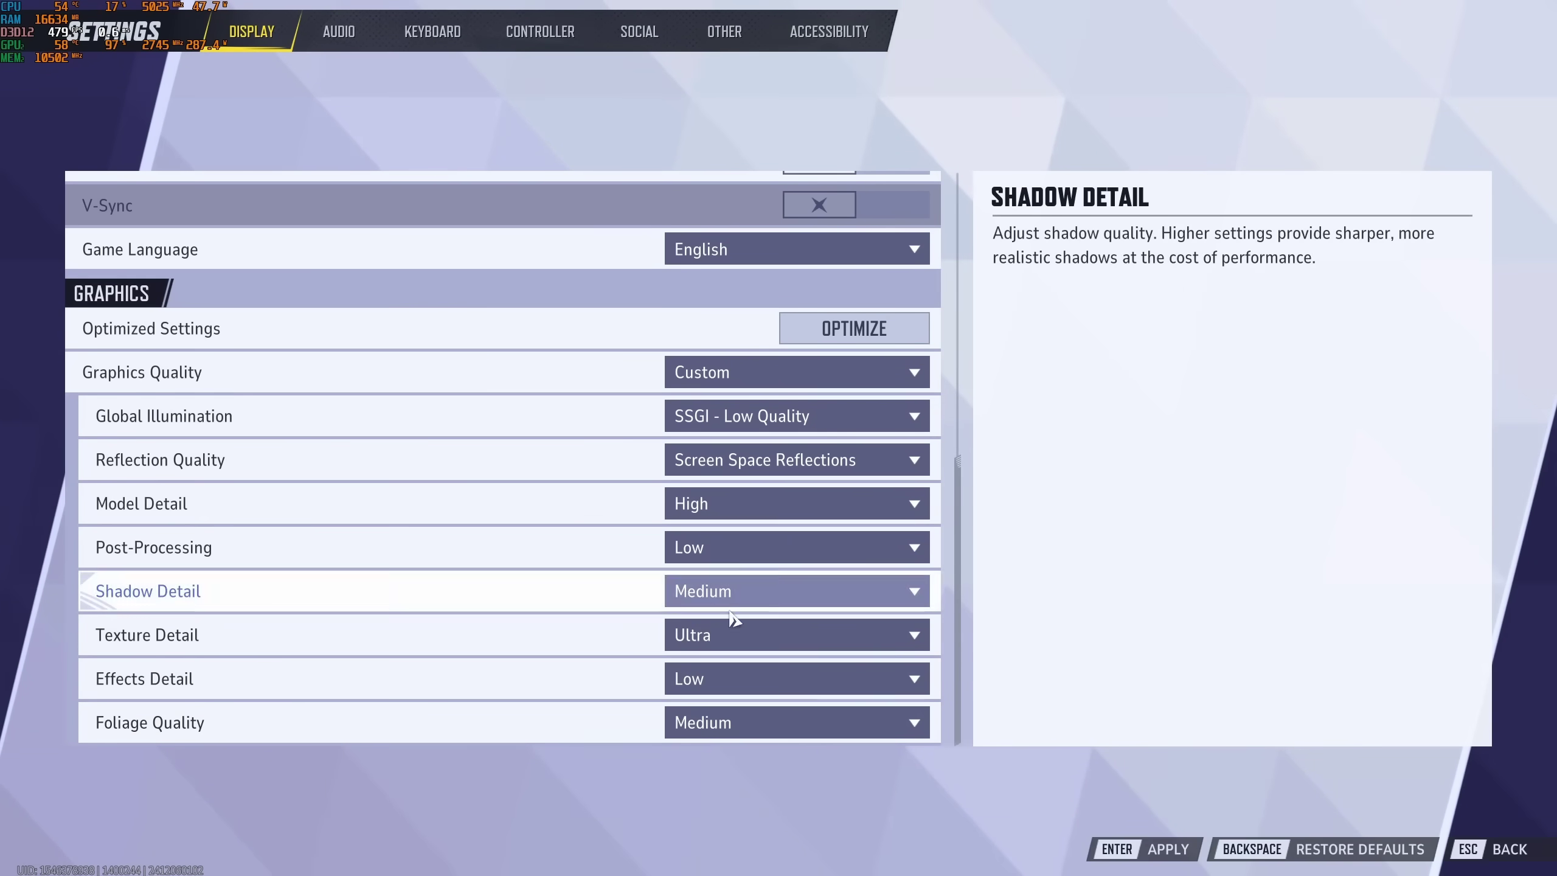